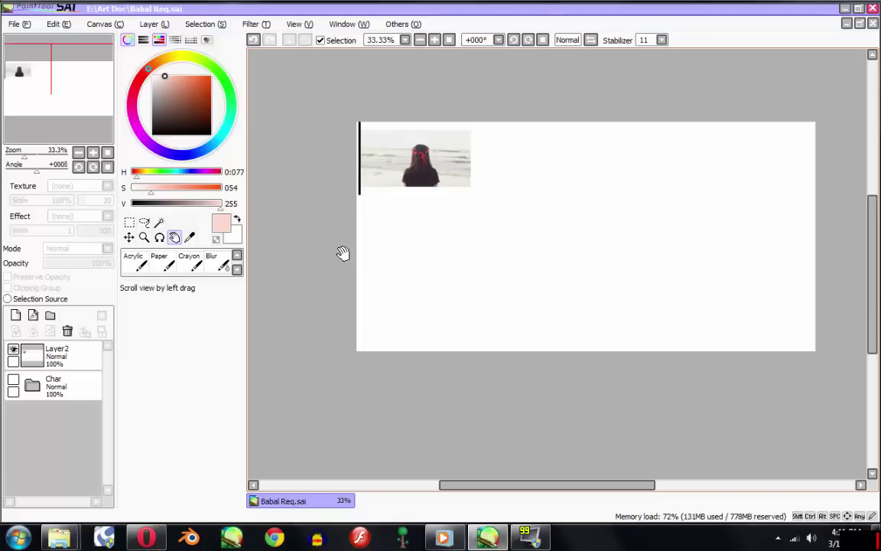
Step: Pan and zoom around the canvas to survey the drawing
mouse_move(464, 189)
mouse_down()
mouse_move(407, 196)
mouse_move(396, 215)
mouse_move(419, 227)
mouse_up()
mouse_move(506, 240)
mouse_down()
mouse_move(492, 227)
mouse_move(503, 177)
mouse_move(454, 210)
mouse_move(498, 198)
mouse_move(454, 218)
mouse_move(478, 214)
mouse_up()
scroll(372, 179, up, 1)
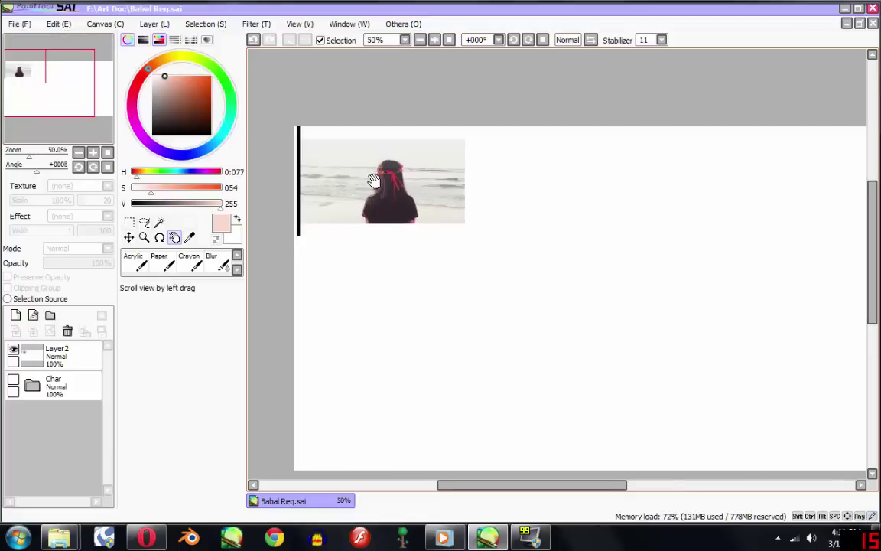
scroll(382, 184, up, 2)
scroll(417, 193, up, 1)
scroll(520, 226, up, 1)
scroll(606, 257, down, 2)
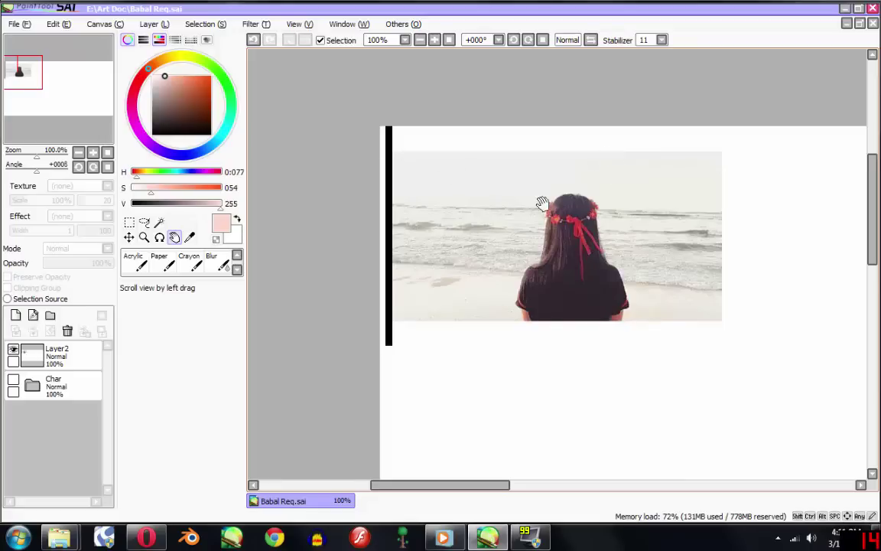
scroll(542, 202, down, 1)
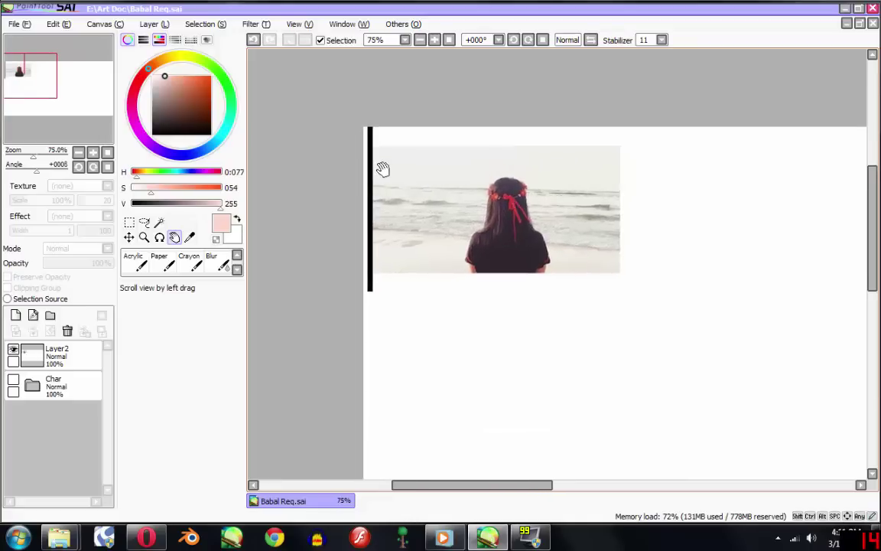
scroll(581, 209, down, 1)
drag(637, 220, 472, 183)
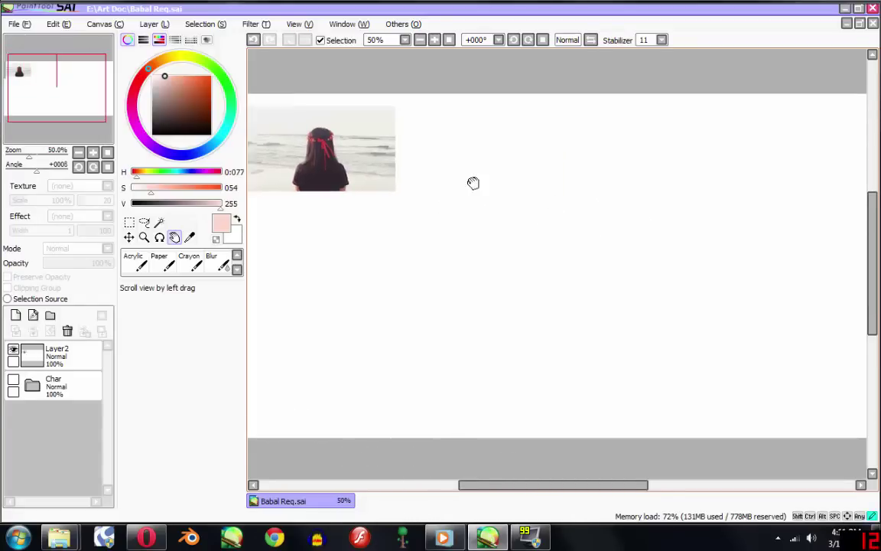
scroll(588, 210, down, 2)
scroll(594, 251, up, 1)
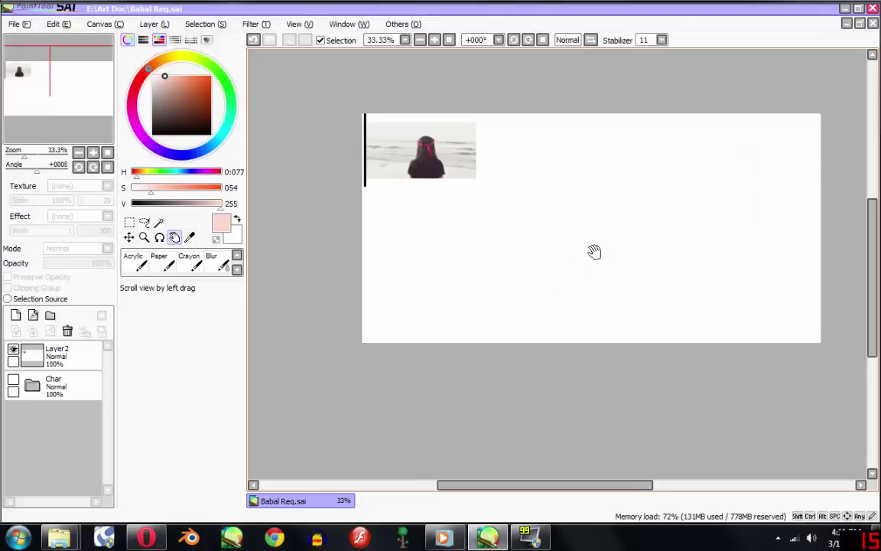
Step: Select the Char folder and briefly show, then hide, the girl drawing
click(53, 387)
click(13, 380)
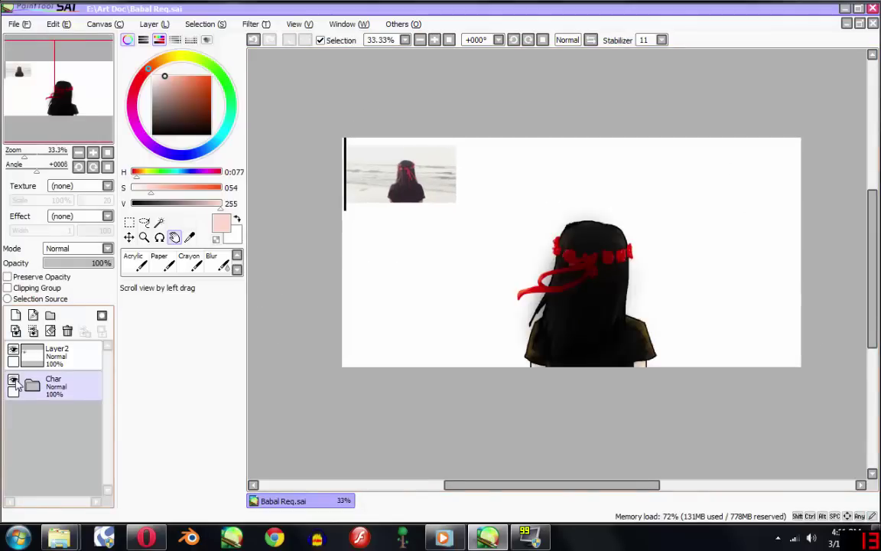
click(13, 380)
mouse_move(564, 214)
mouse_down()
mouse_move(557, 226)
mouse_move(457, 190)
mouse_up()
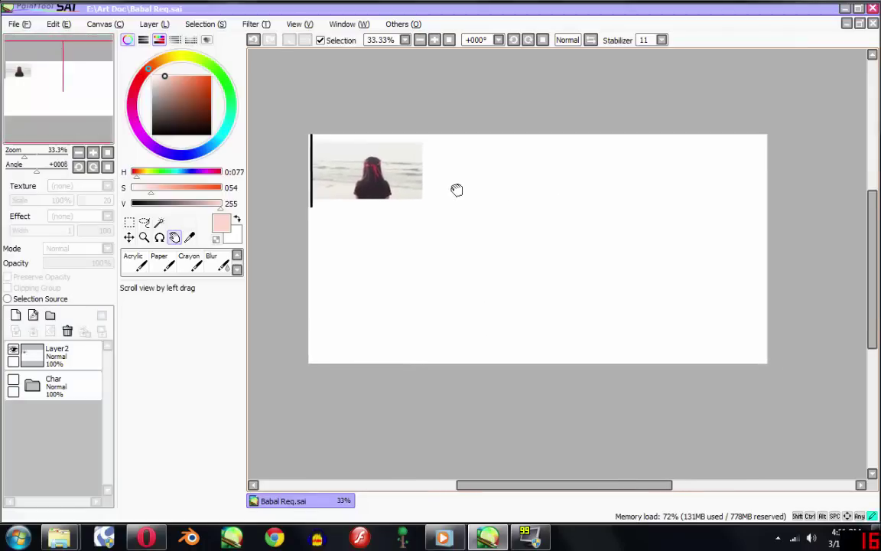
mouse_move(500, 209)
mouse_down()
mouse_move(561, 244)
mouse_move(497, 207)
mouse_up()
scroll(289, 151, up, 1)
scroll(289, 151, up, 2)
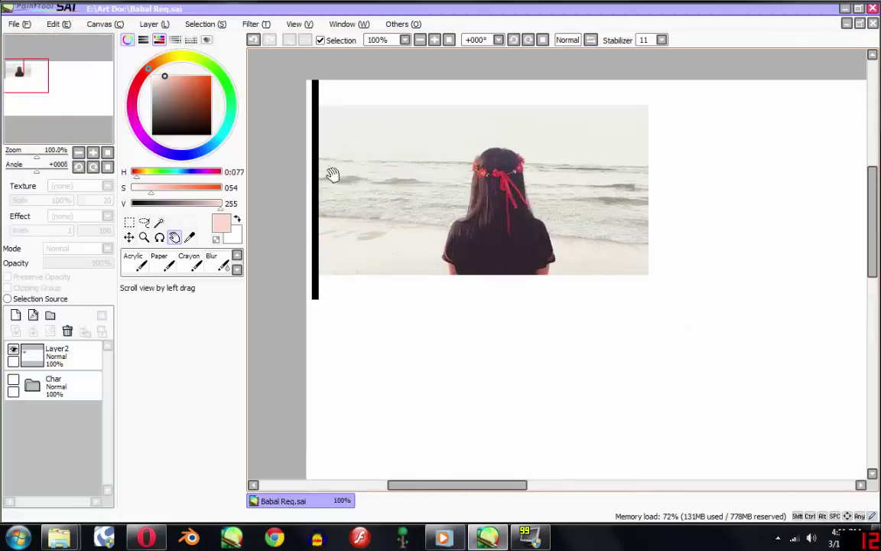
drag(360, 160, 358, 177)
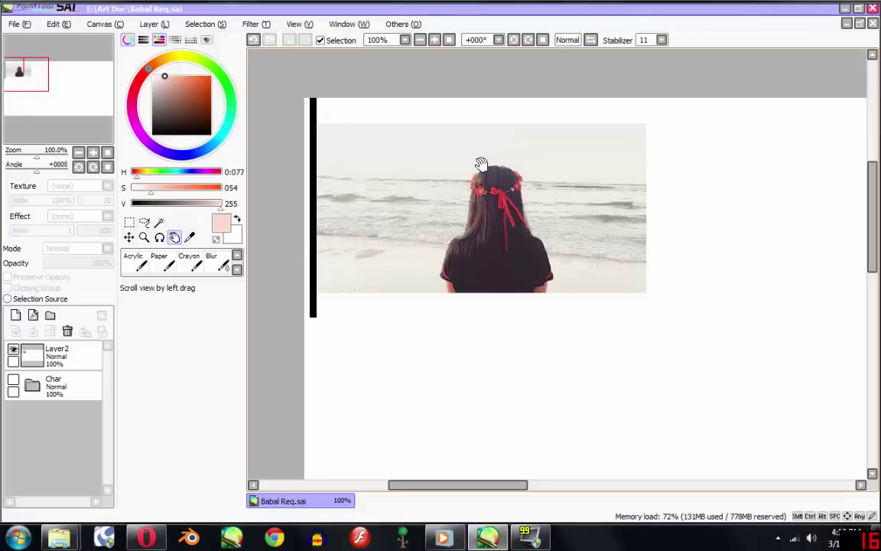
scroll(675, 221, down, 2)
mouse_move(674, 221)
mouse_down()
mouse_move(595, 227)
mouse_move(546, 186)
mouse_up()
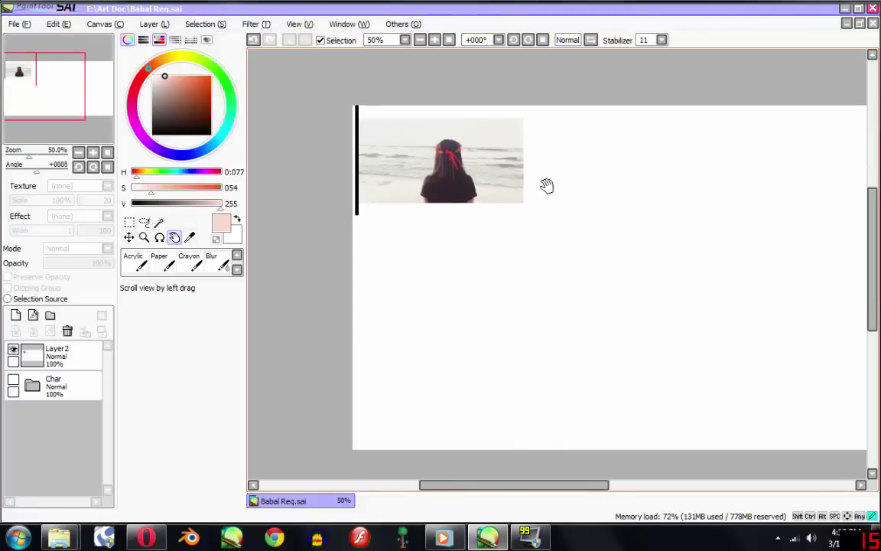
drag(488, 169, 460, 165)
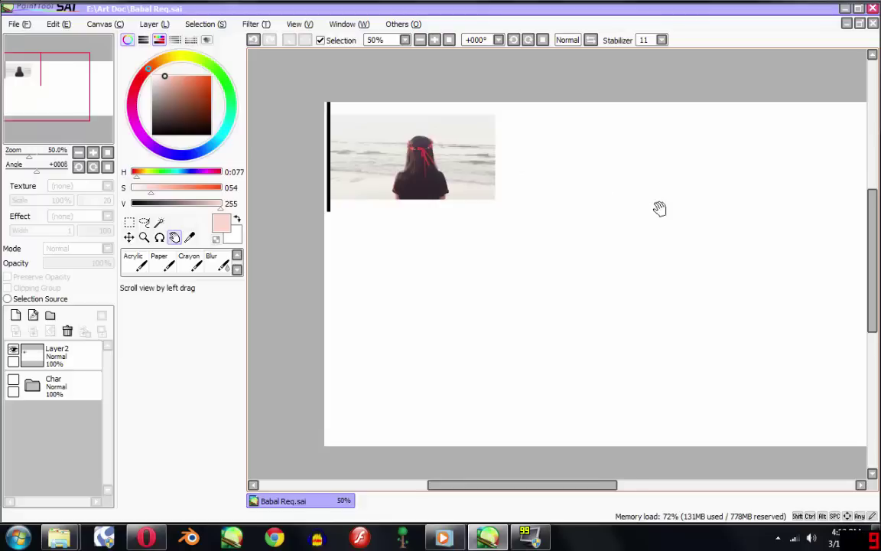
scroll(566, 199, down, 1)
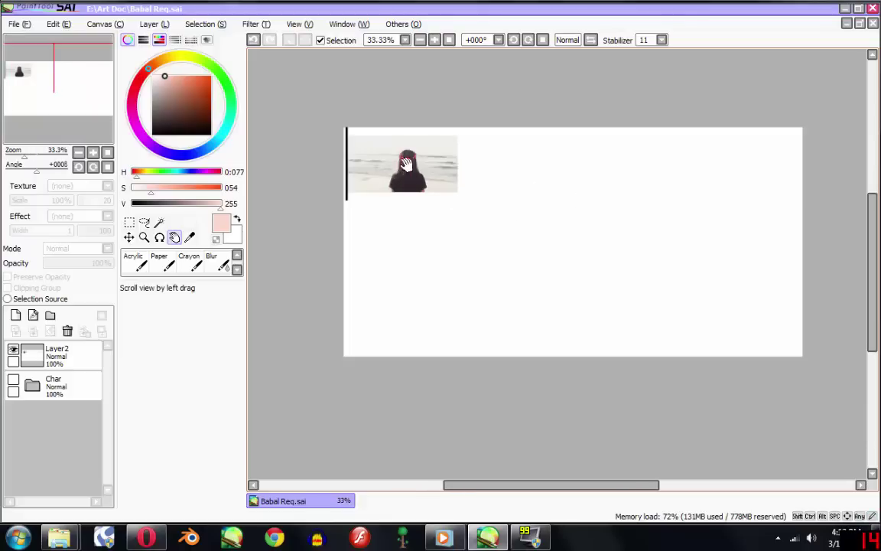
Step: Show Char, add a Set2 folder below it with a new layer, and pick warm yellow
click(46, 389)
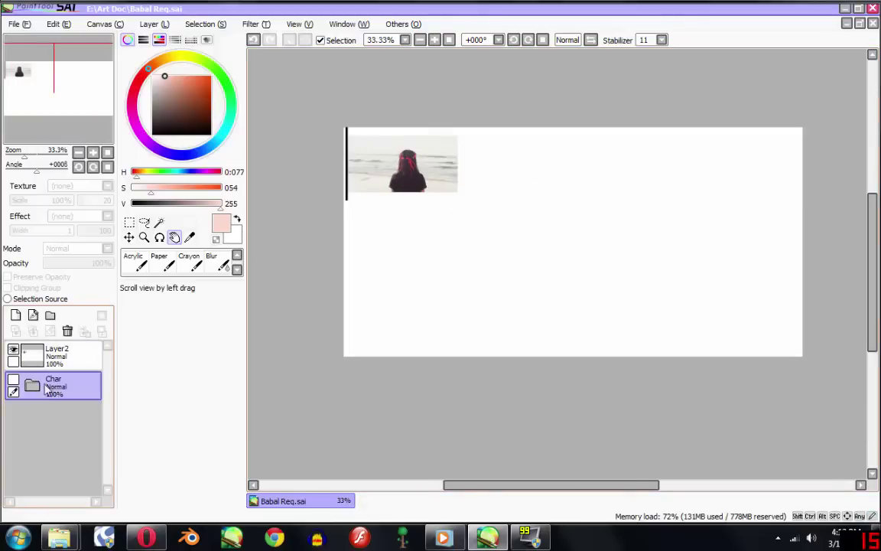
click(13, 380)
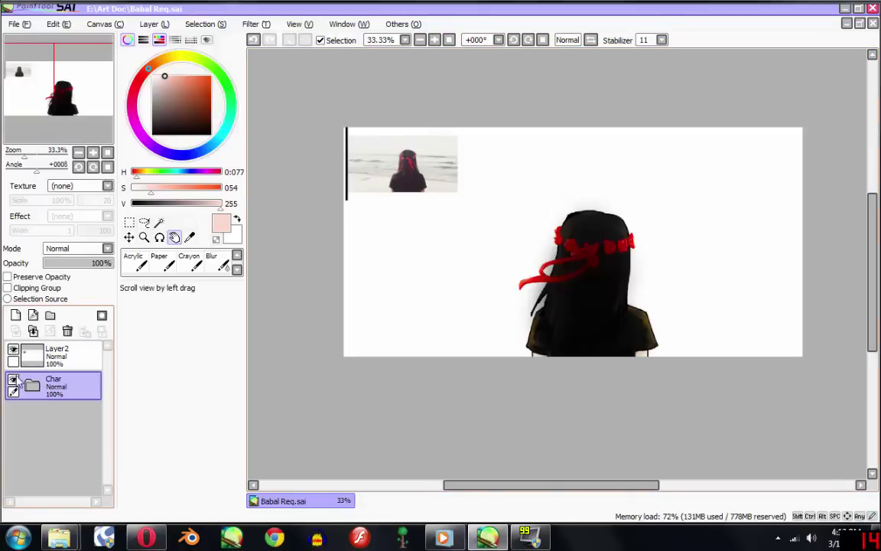
click(49, 315)
drag(71, 392, 71, 433)
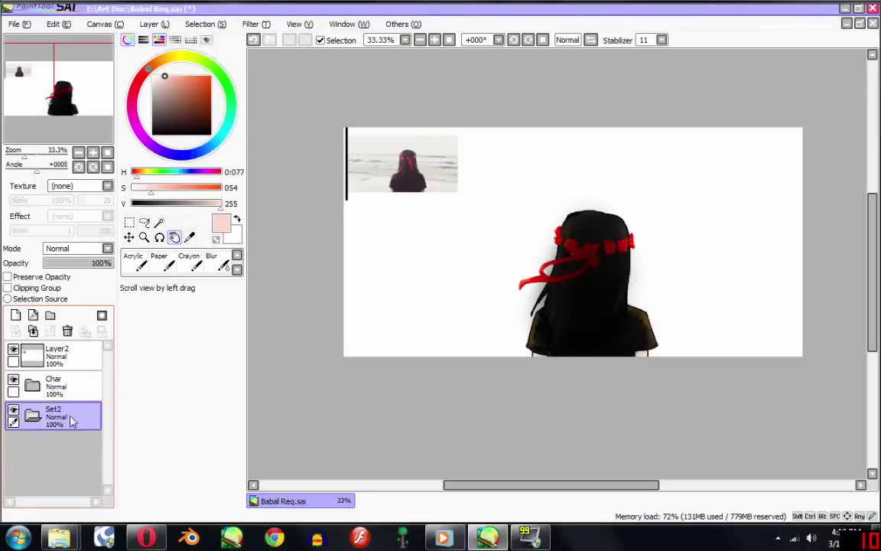
click(15, 316)
drag(175, 187, 75, 197)
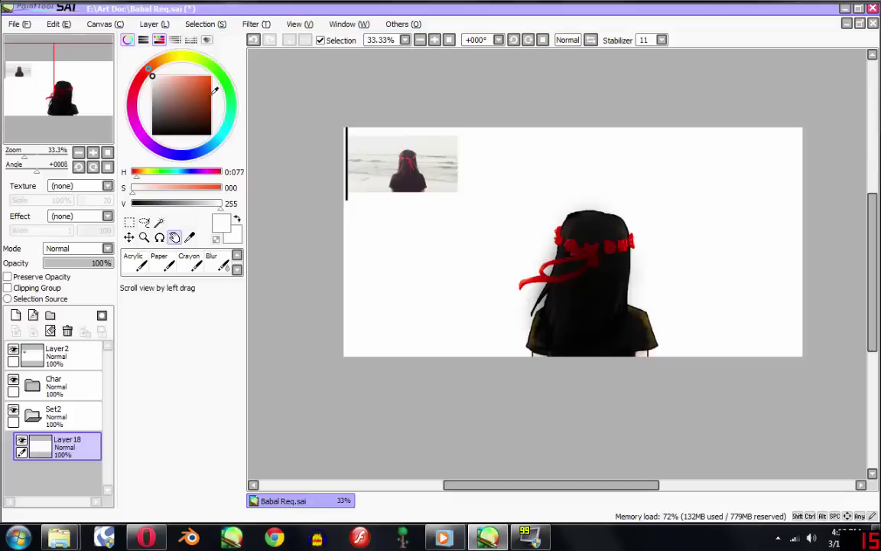
mouse_move(161, 64)
mouse_down()
mouse_move(168, 75)
mouse_move(204, 75)
mouse_move(165, 58)
mouse_up()
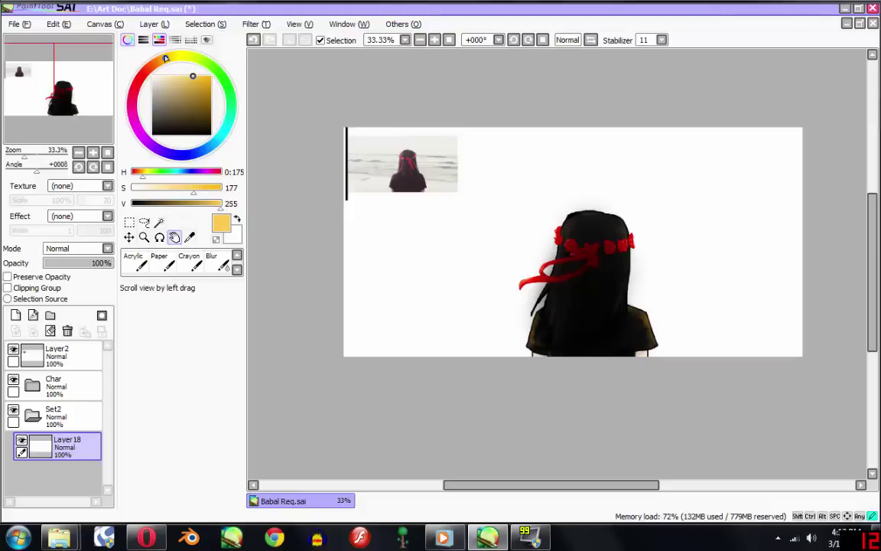
Step: Bucket-fill the new layer with yellow for the sky and save the file
key(w)
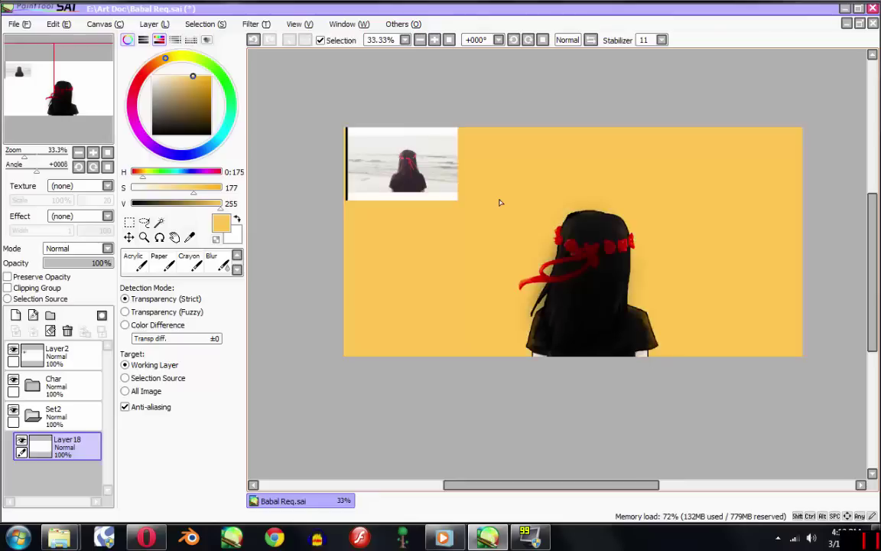
click(499, 248)
key(ctrl+s)
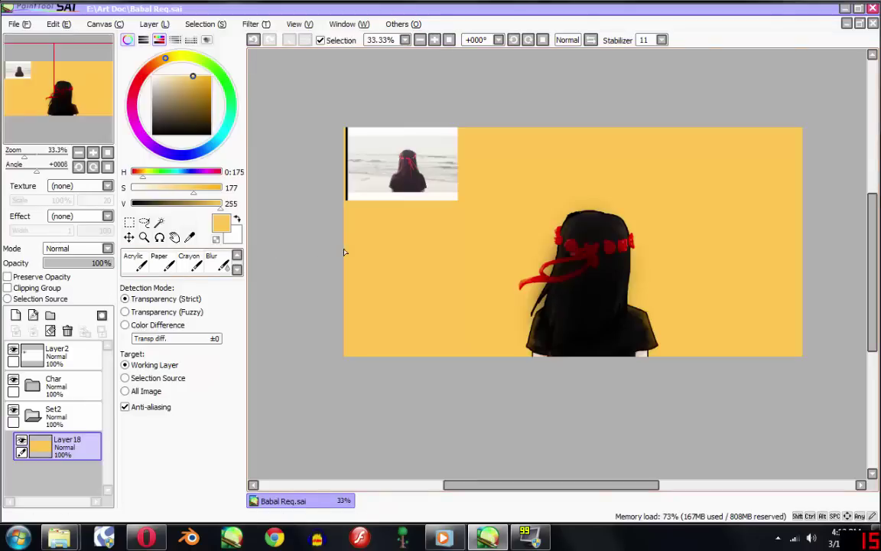
Step: Rename the yellow layer to 'langit' and add an empty layer above it
double_click(55, 450)
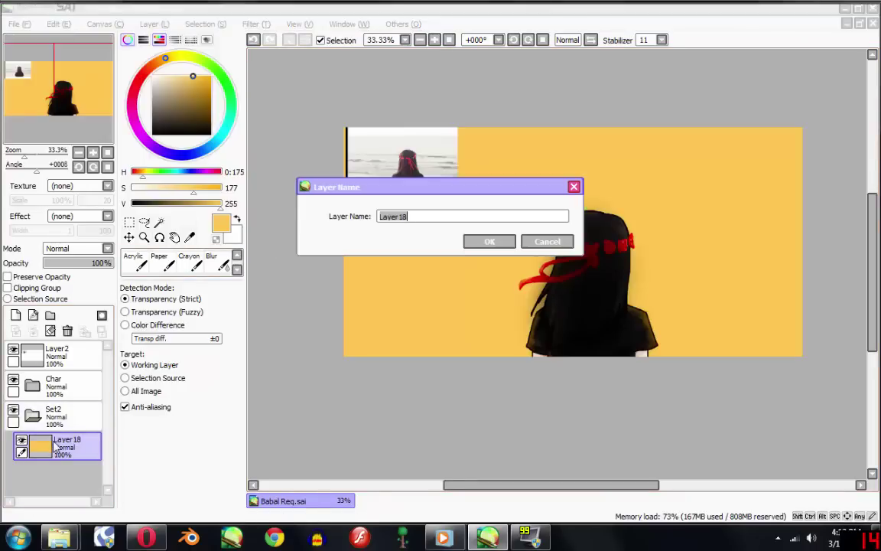
text(ngit)
key(Return)
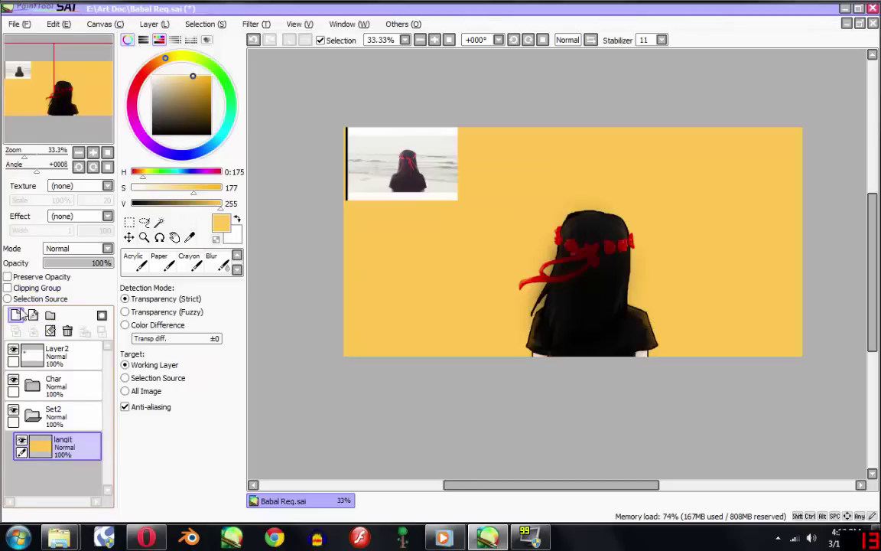
click(15, 315)
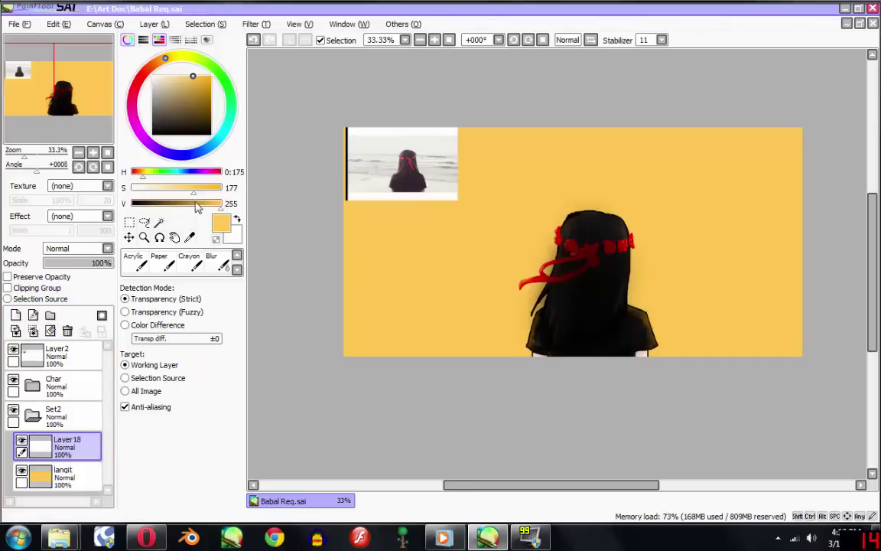
Step: Mix a pale cream colour and fill the new layer with it
scroll(360, 168, up, 3)
scroll(440, 306, up, 3)
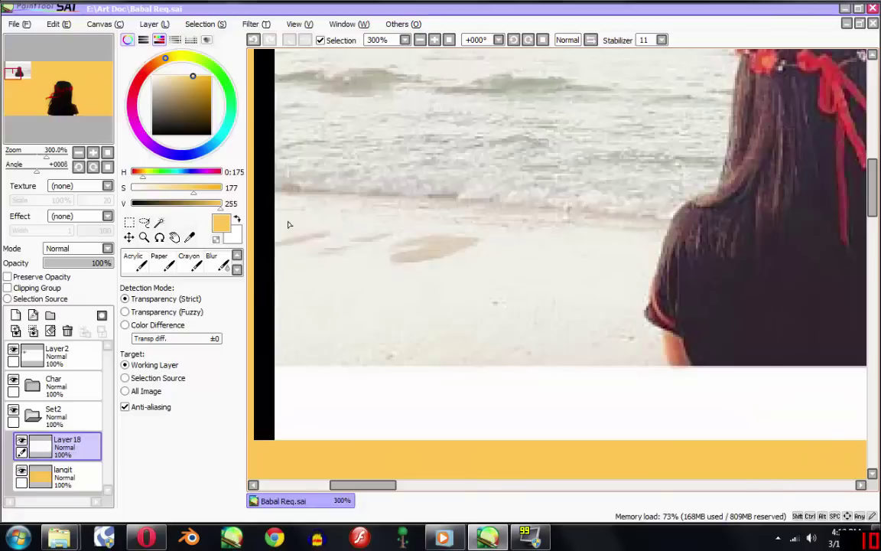
drag(170, 79, 169, 79)
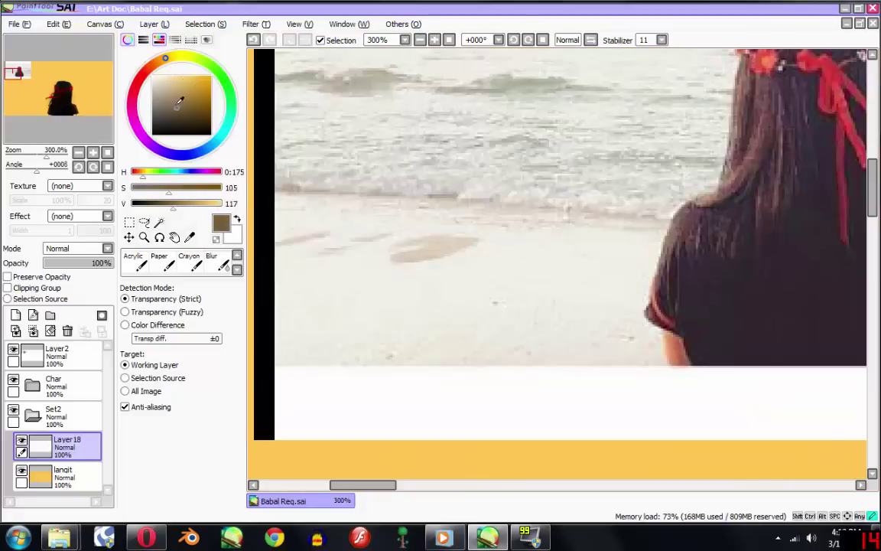
click(151, 193)
scroll(365, 195, down, 2)
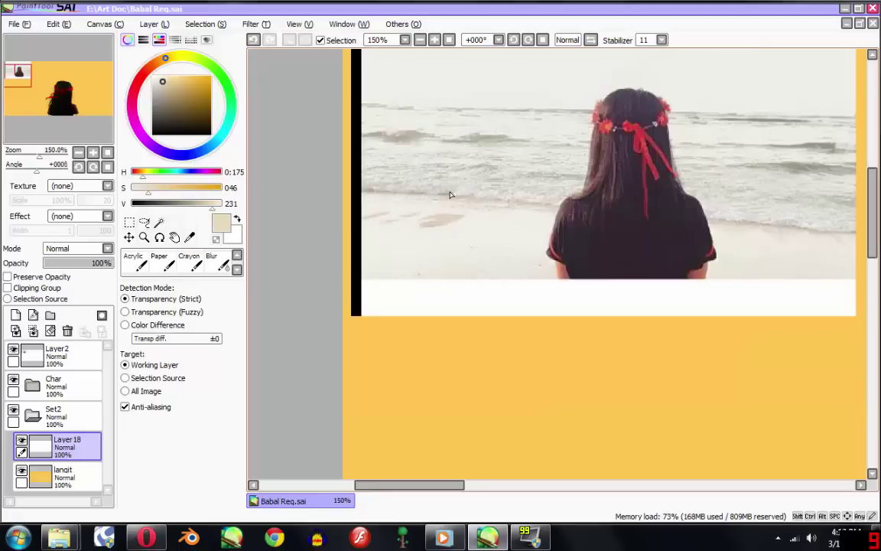
click(213, 208)
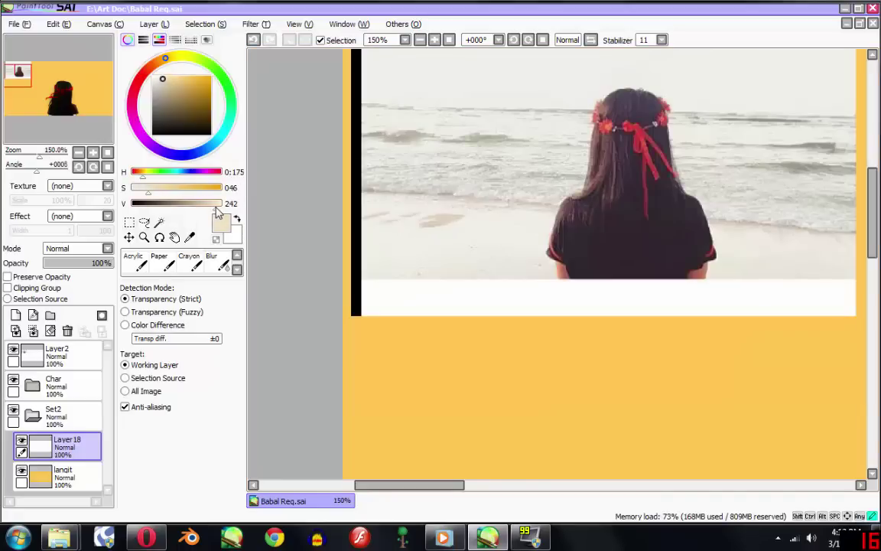
click(219, 203)
click(413, 257)
Step: Paint a cream shoreline at brush size 16 and fill the sand below it
scroll(452, 272, down, 3)
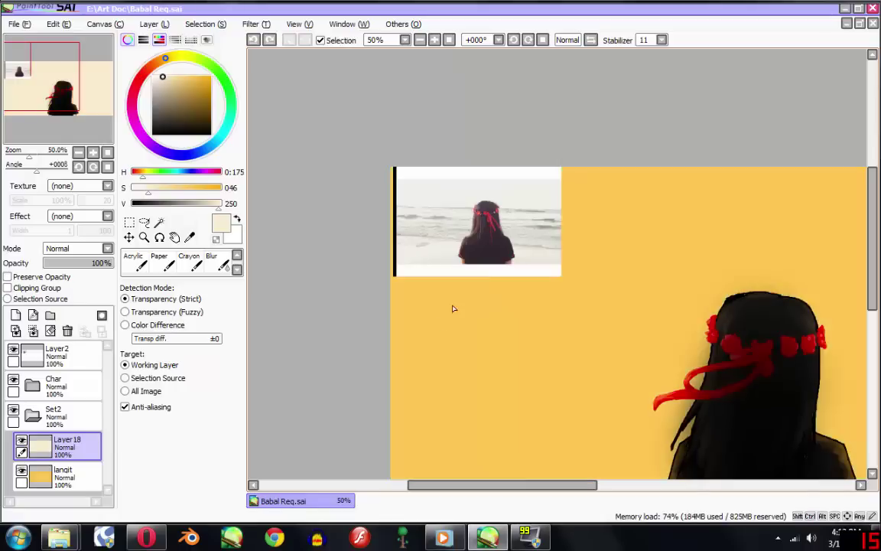
drag(548, 297, 410, 202)
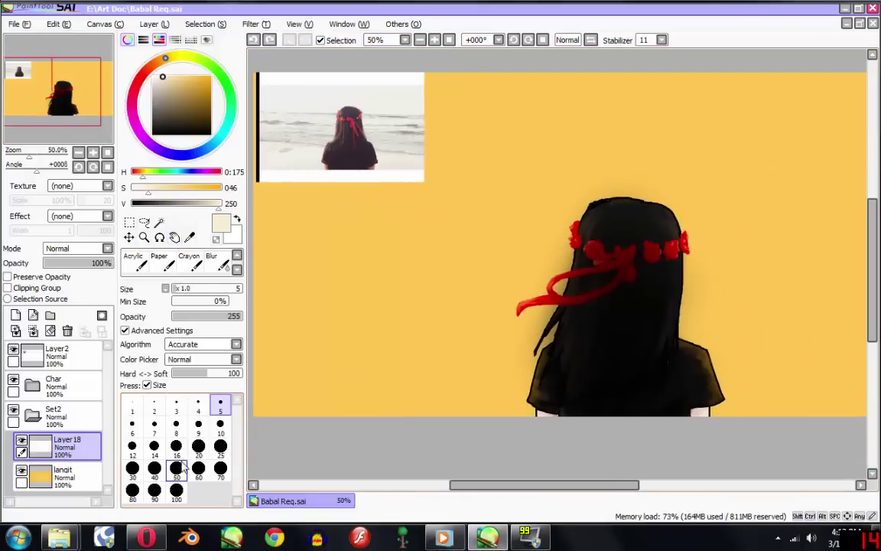
click(176, 446)
scroll(383, 354, down, 1)
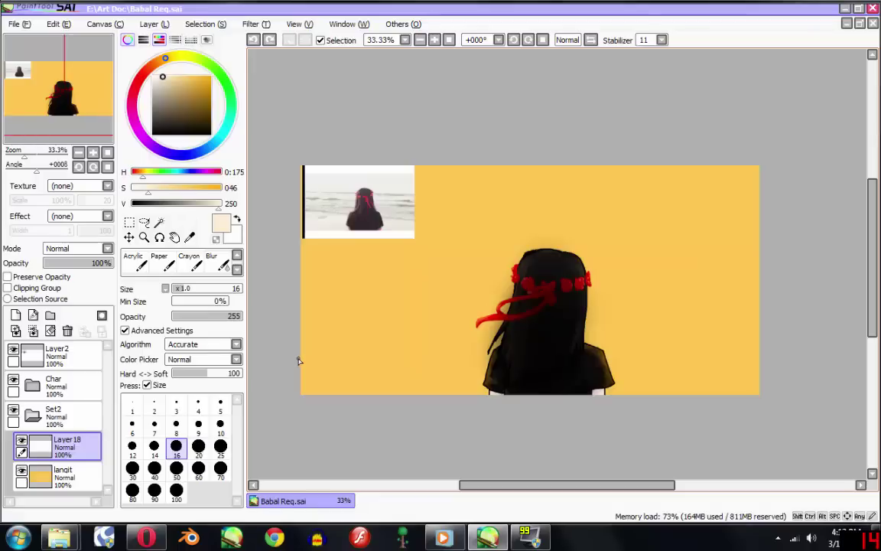
drag(294, 350, 477, 367)
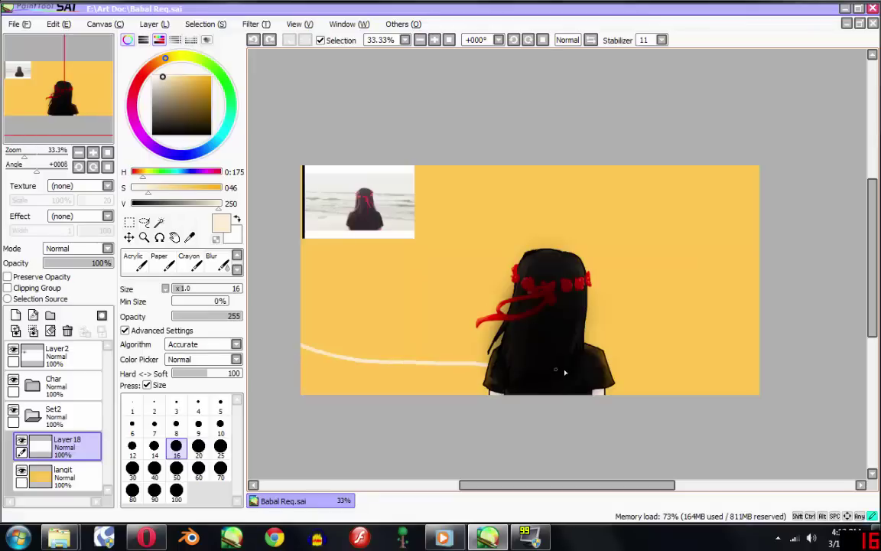
drag(565, 372, 822, 403)
key(g)
click(449, 380)
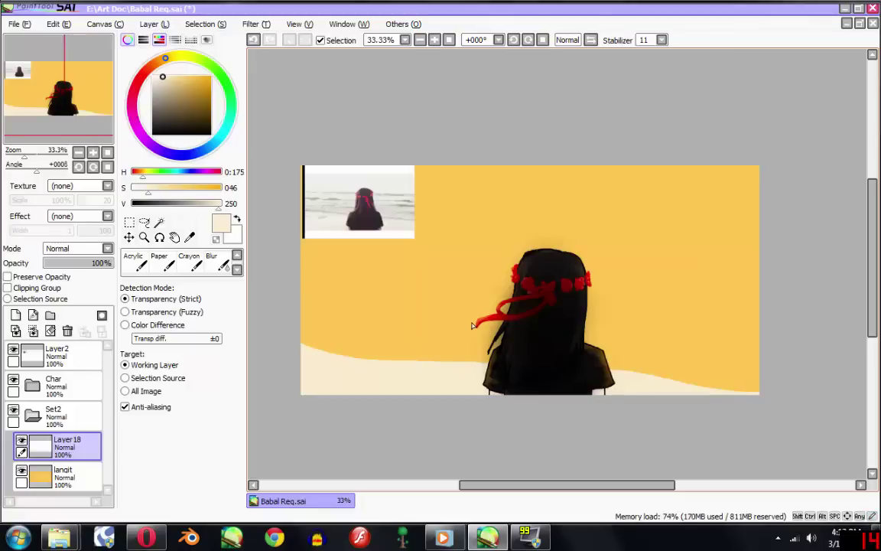
Step: Draw a light shoreline line across the canvas and fill the yellow band below with cream
key(b)
drag(291, 268, 757, 383)
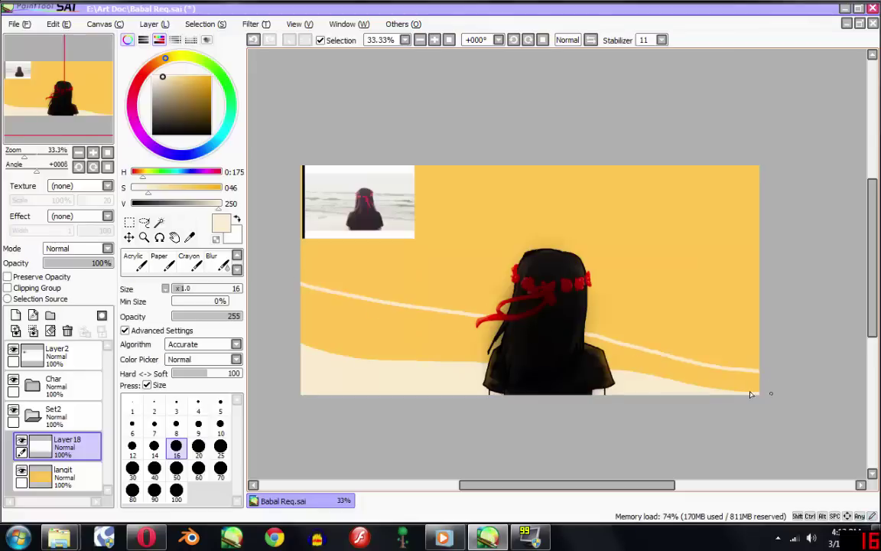
key(g)
click(444, 346)
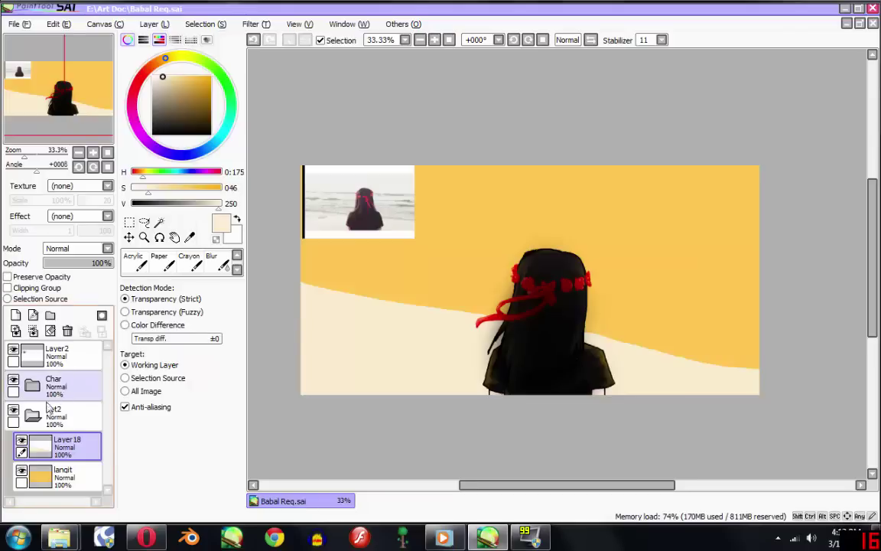
Step: Add Layer19, save the painting, and pick a light cyan colour
click(17, 316)
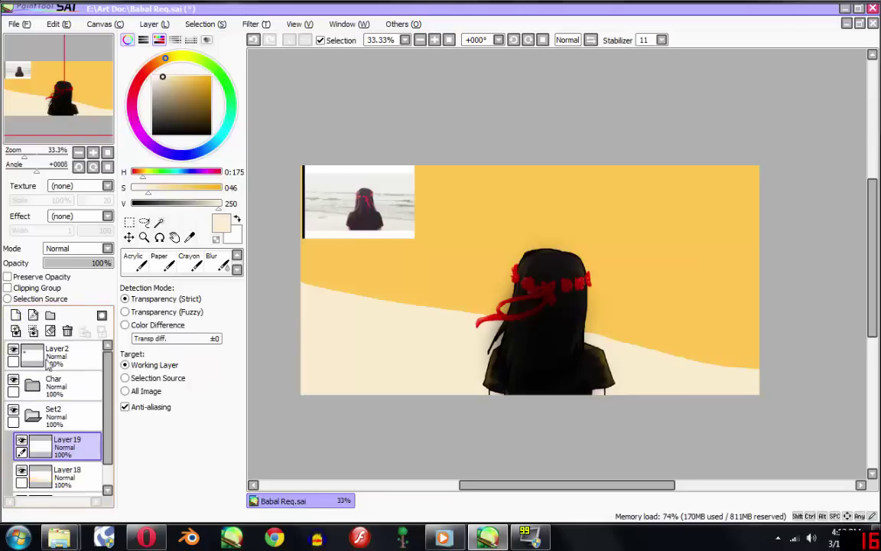
key(ctrl+s)
drag(215, 73, 227, 131)
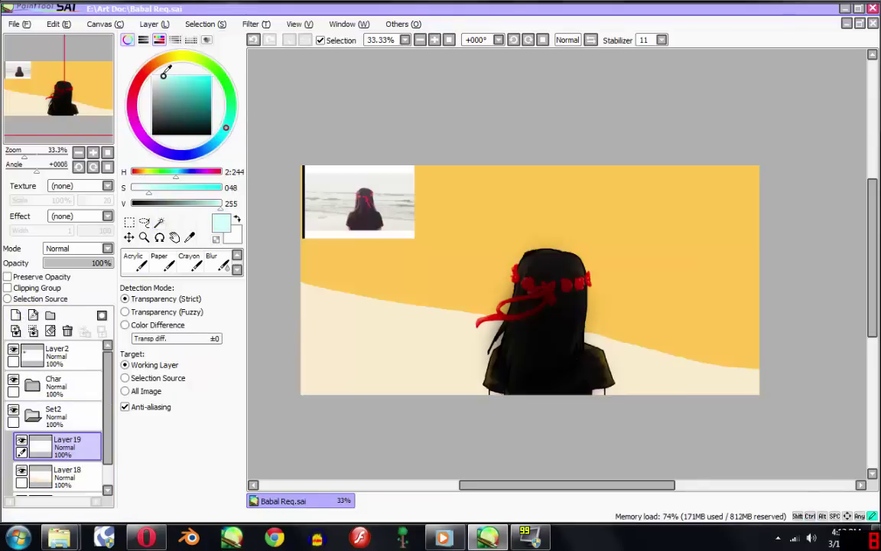
click(165, 76)
Step: Brush the sea's edge, undo stray strokes, and fill below with light cyan
key(b)
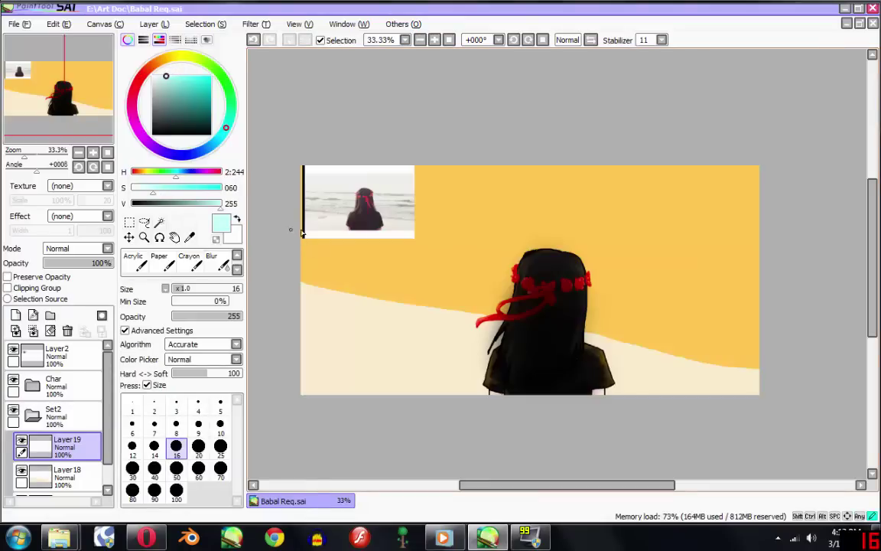
mouse_move(302, 232)
mouse_down()
mouse_move(492, 244)
mouse_move(761, 240)
mouse_move(284, 229)
mouse_up()
key(ctrl+z)
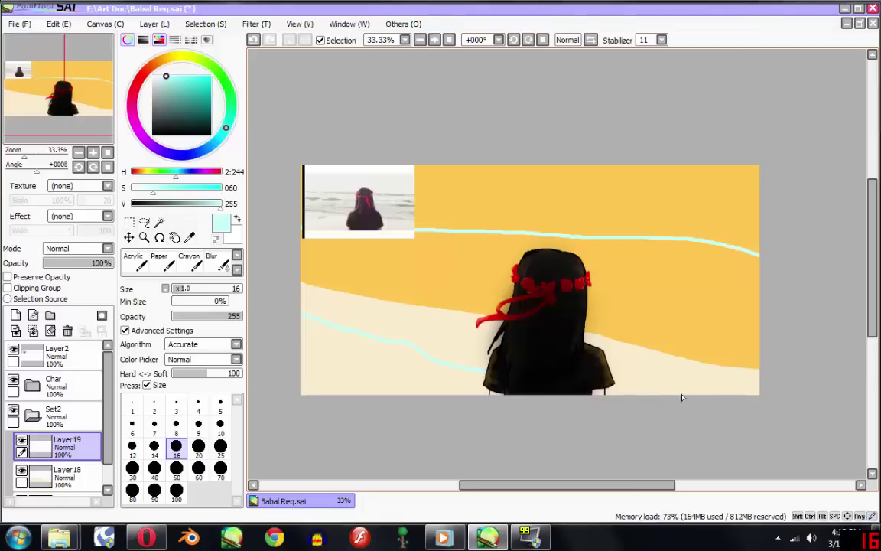
key(ctrl+z)
key(b)
click(719, 310)
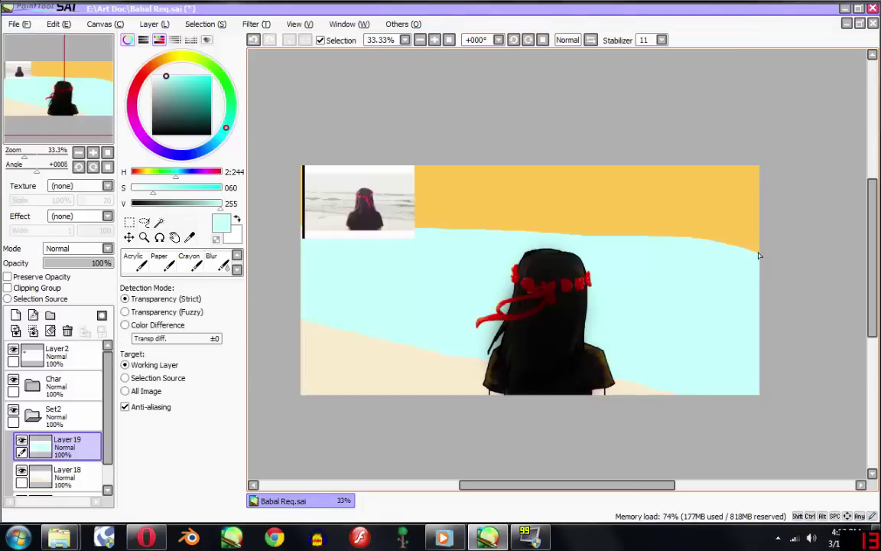
Step: Brush cyan along the horizon to raise the sea line, then recentre the painting
key(n)
drag(457, 230, 817, 238)
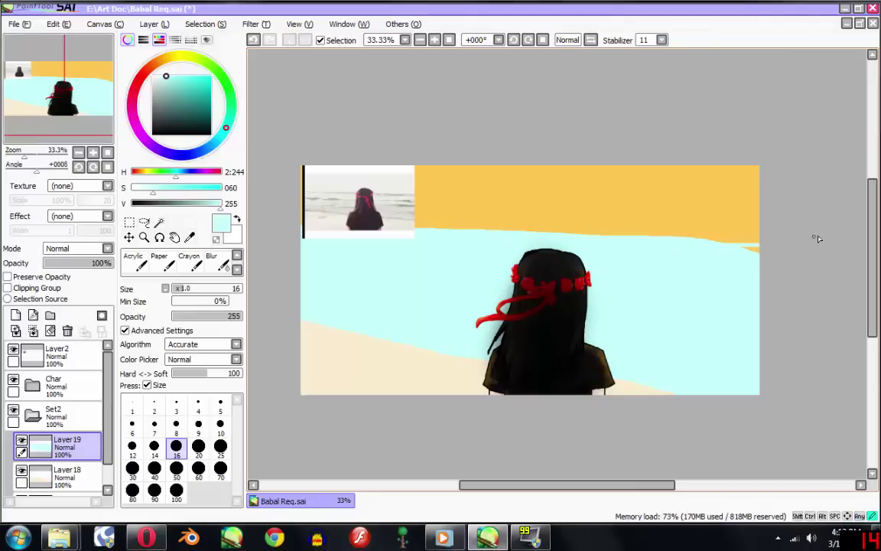
key(b)
scroll(755, 251, up, 3)
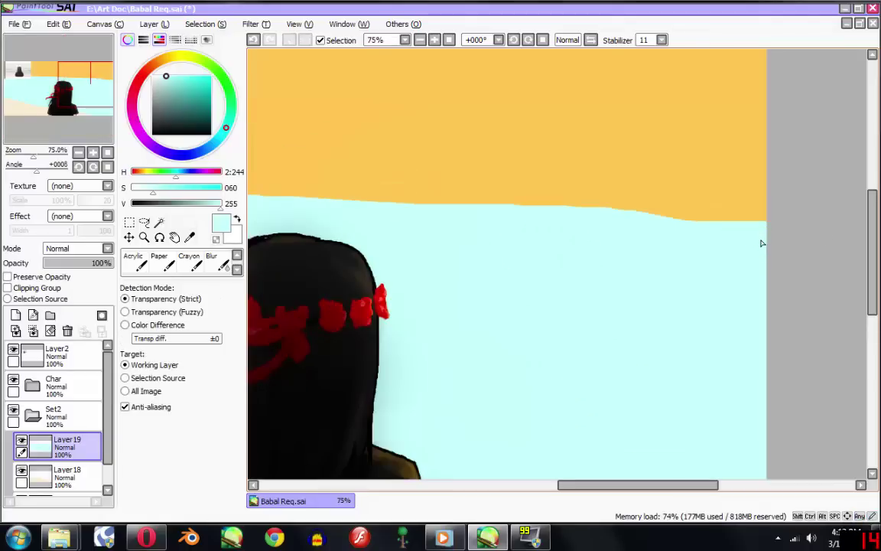
scroll(759, 243, down, 6)
scroll(761, 242, up, 1)
scroll(759, 247, up, 1)
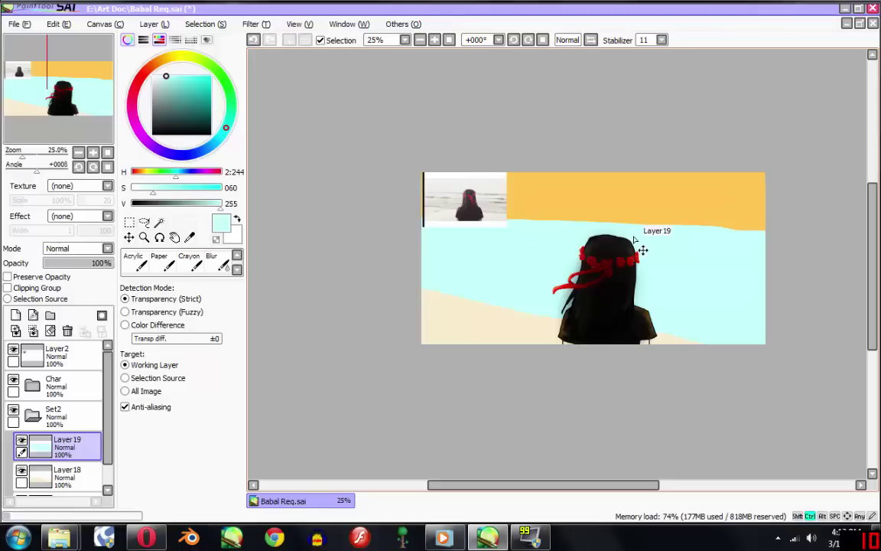
scroll(701, 269, down, 1)
scroll(691, 276, up, 1)
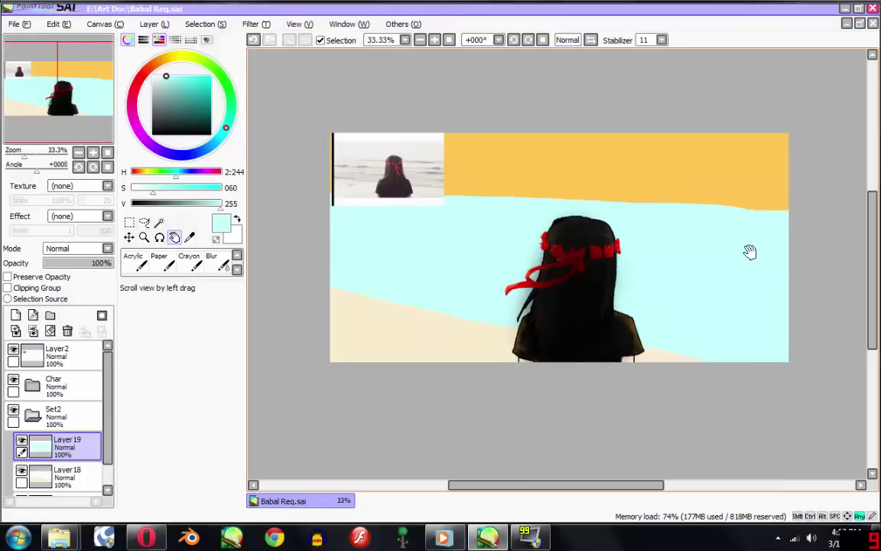
mouse_move(748, 252)
mouse_down()
mouse_move(696, 305)
mouse_move(720, 291)
mouse_up()
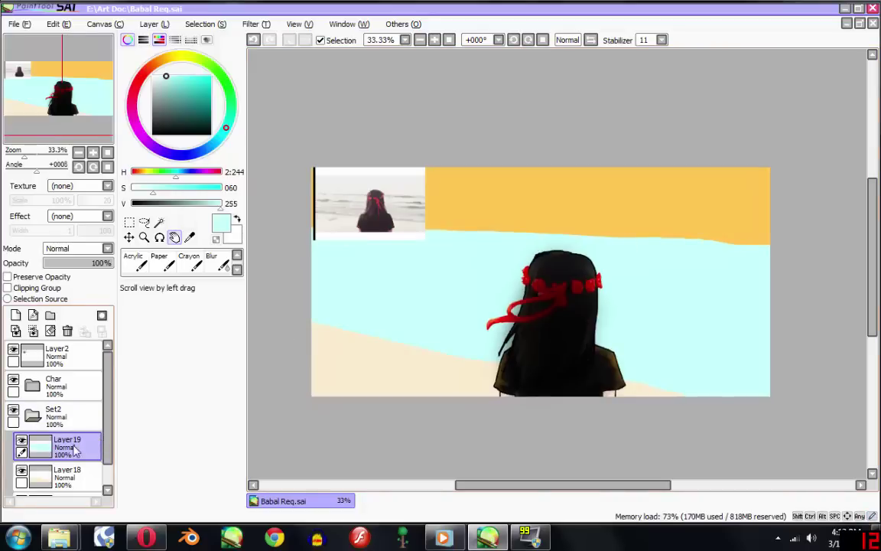
Step: Add a Set3 folder containing Layer20 just above the langit layer
scroll(75, 452, down, 1)
click(65, 478)
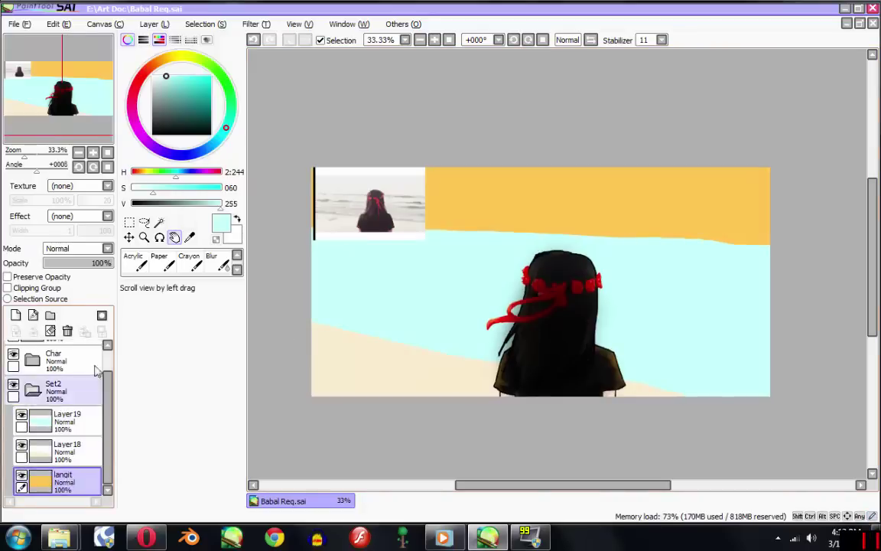
click(49, 315)
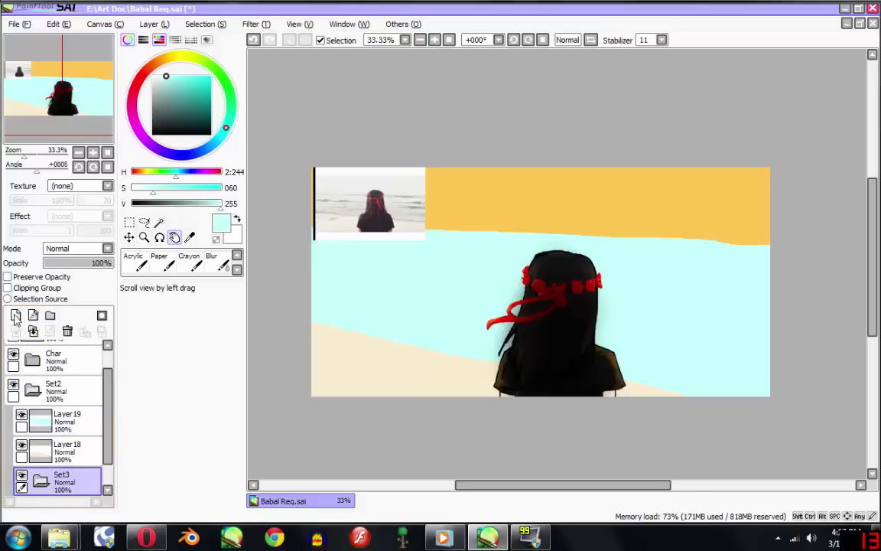
click(15, 316)
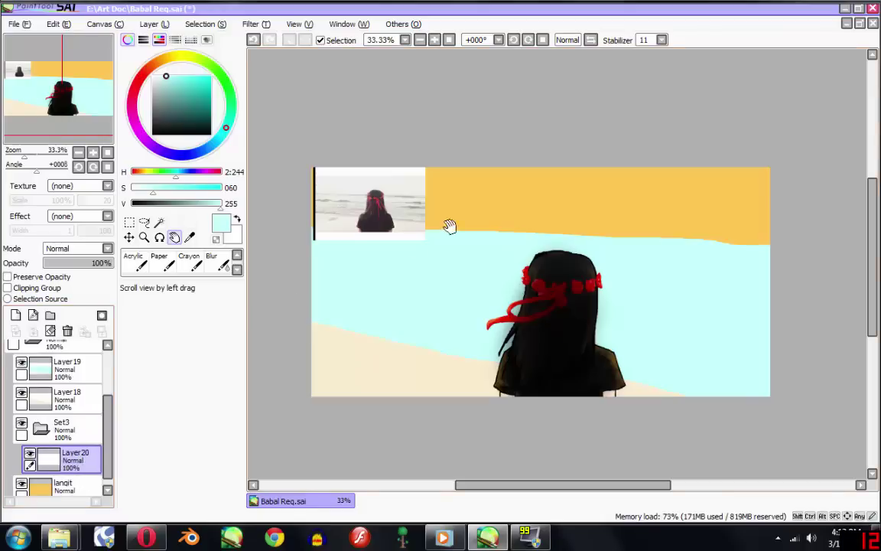
Step: Eyedrop the orange sky and drain its saturation to get white
scroll(449, 226, up, 1)
alt+click(574, 191)
drag(580, 191, 466, 218)
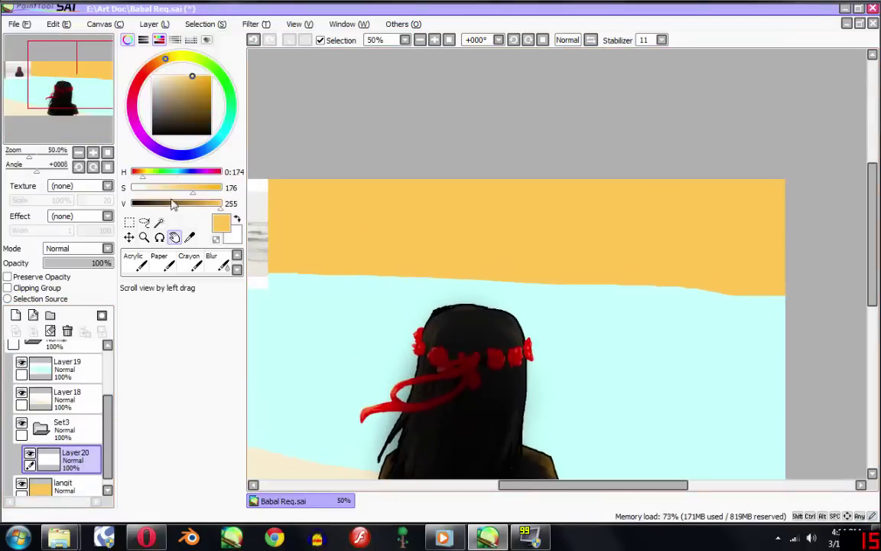
drag(163, 187, 131, 187)
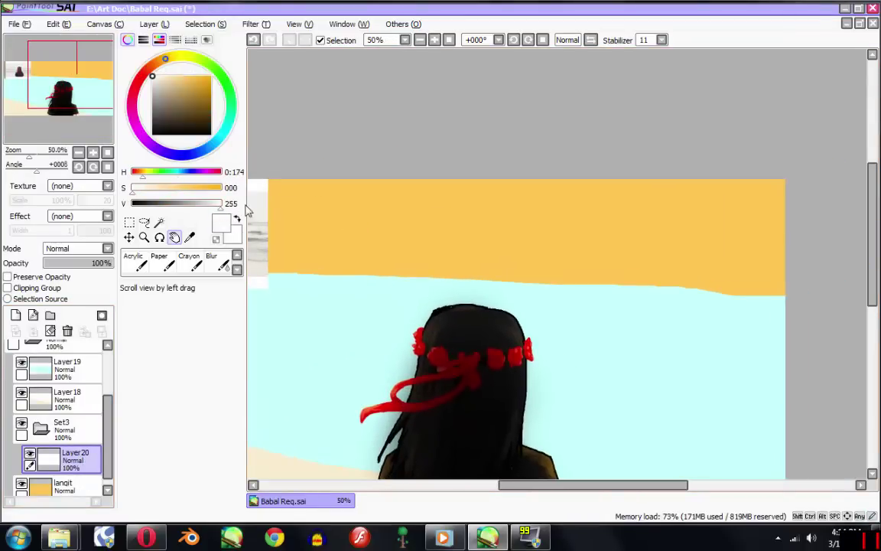
Step: Choose the standard brush at size 9 for painting clouds
click(237, 268)
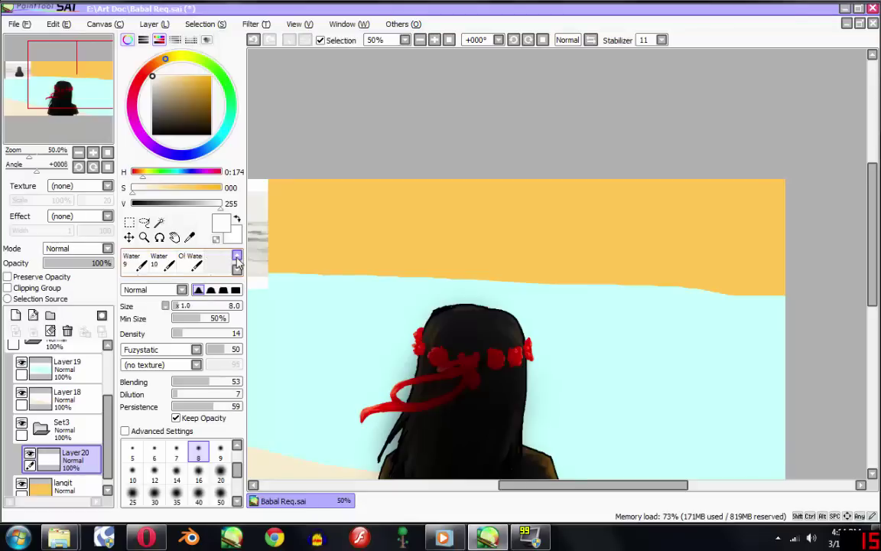
click(238, 256)
click(237, 256)
click(237, 255)
click(196, 263)
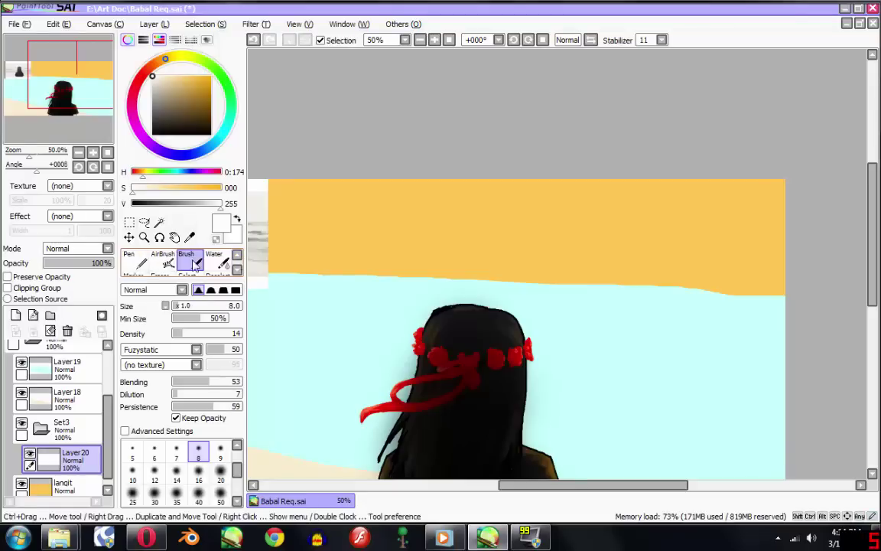
scroll(732, 204, up, 1)
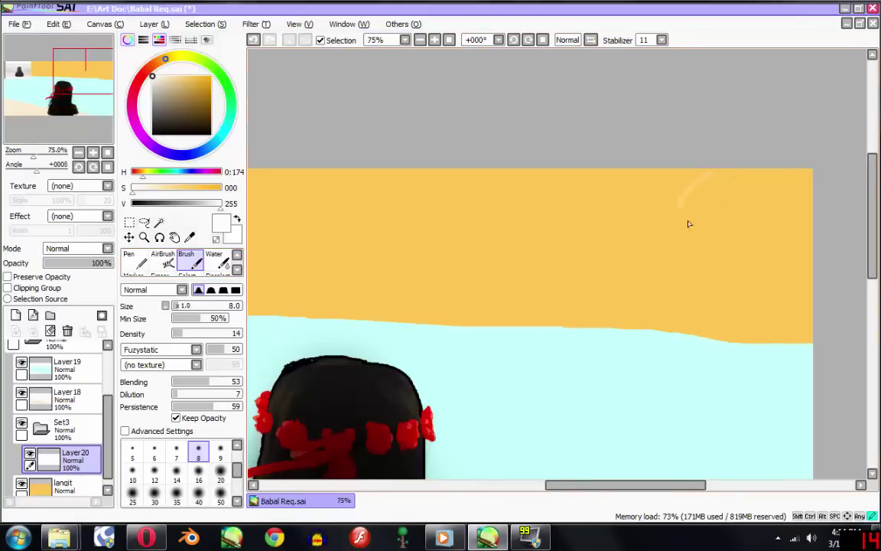
key(ctrl+z)
click(220, 452)
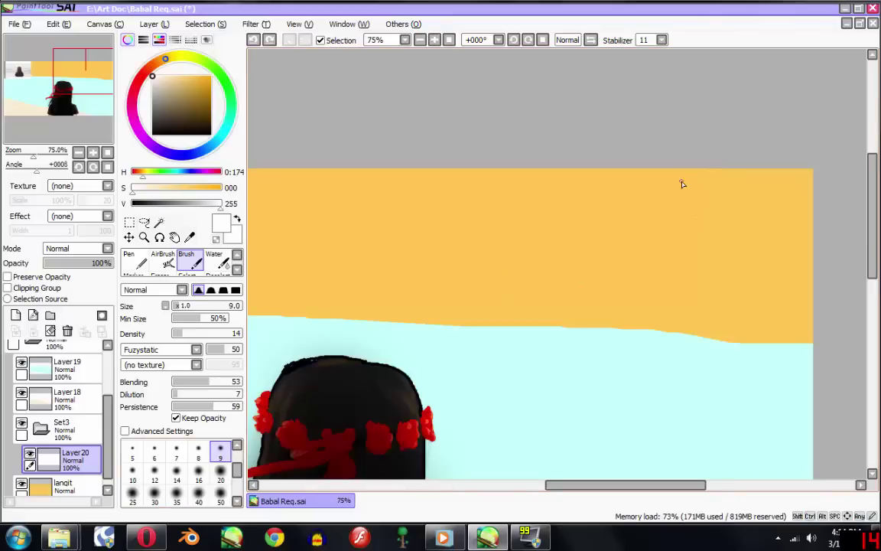
Step: Paint white wispy cloud streaks across the upper right of the sky
drag(697, 171, 702, 191)
mouse_move(674, 231)
mouse_down()
mouse_move(655, 231)
mouse_move(673, 229)
mouse_up()
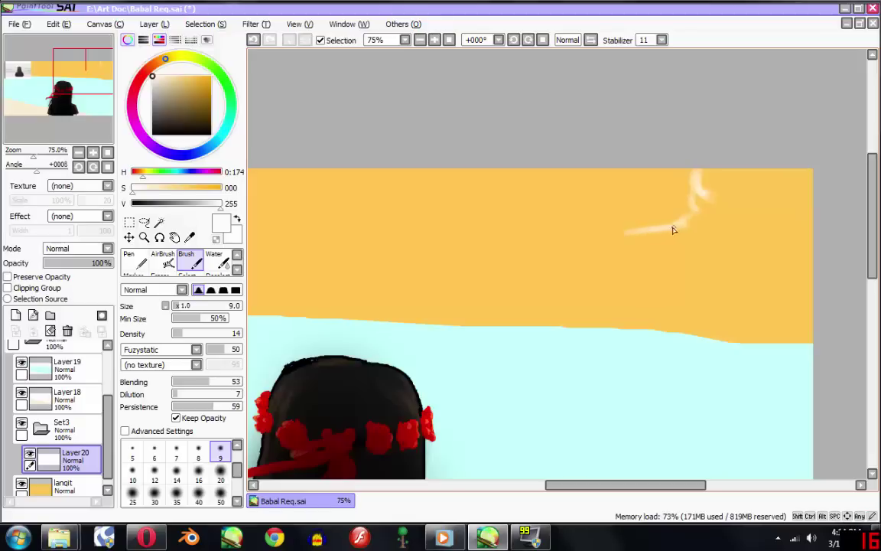
drag(752, 224, 752, 218)
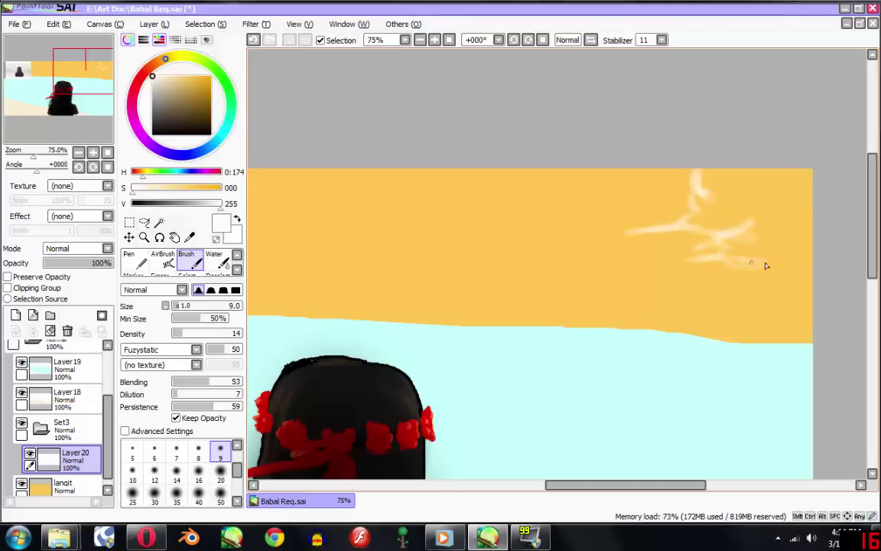
drag(767, 265, 825, 253)
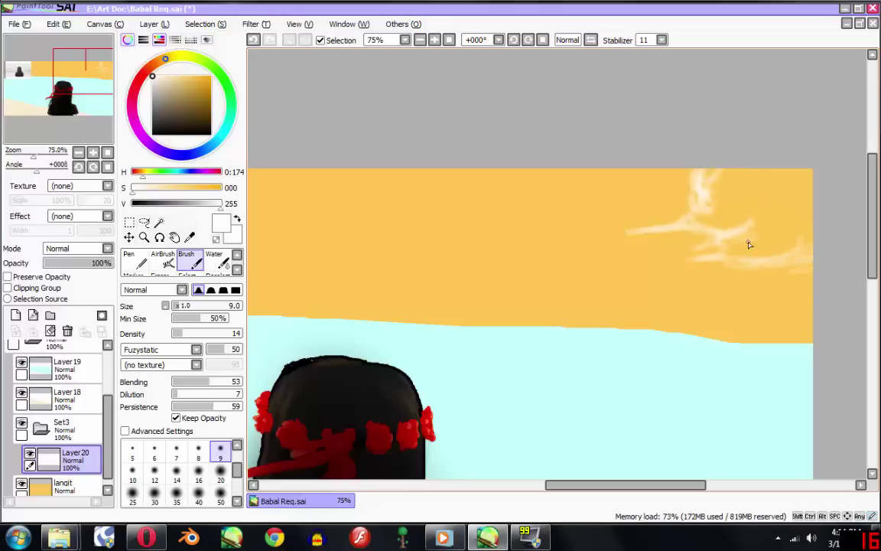
scroll(695, 257, down, 5)
scroll(691, 256, up, 3)
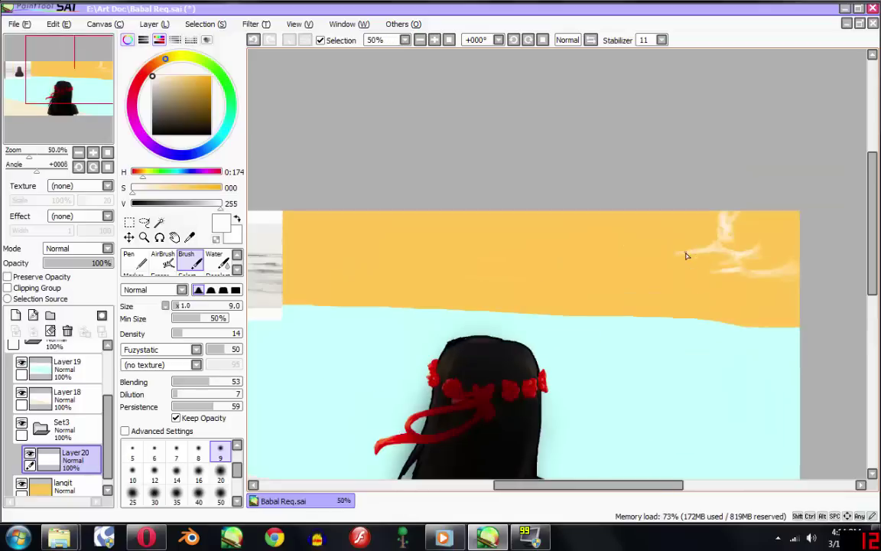
drag(734, 275, 753, 270)
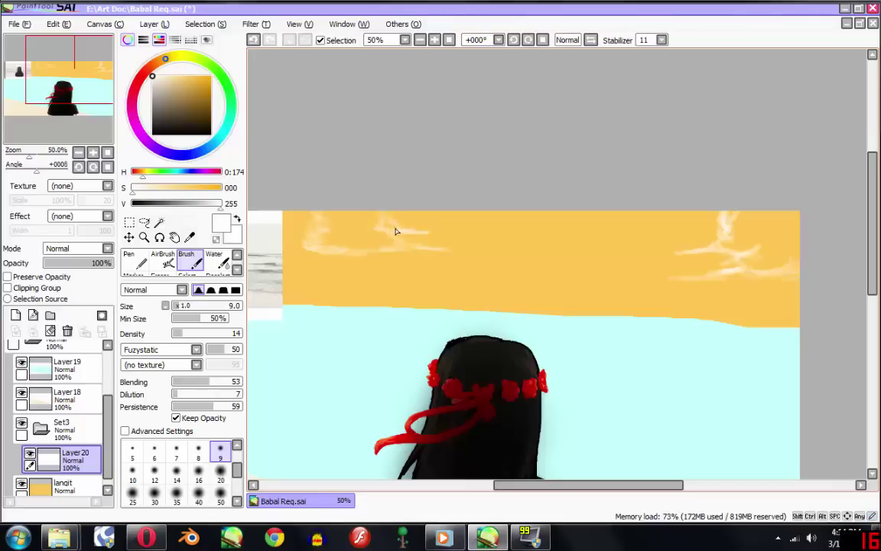
scroll(397, 231, down, 3)
scroll(413, 232, up, 2)
scroll(67, 369, up, 3)
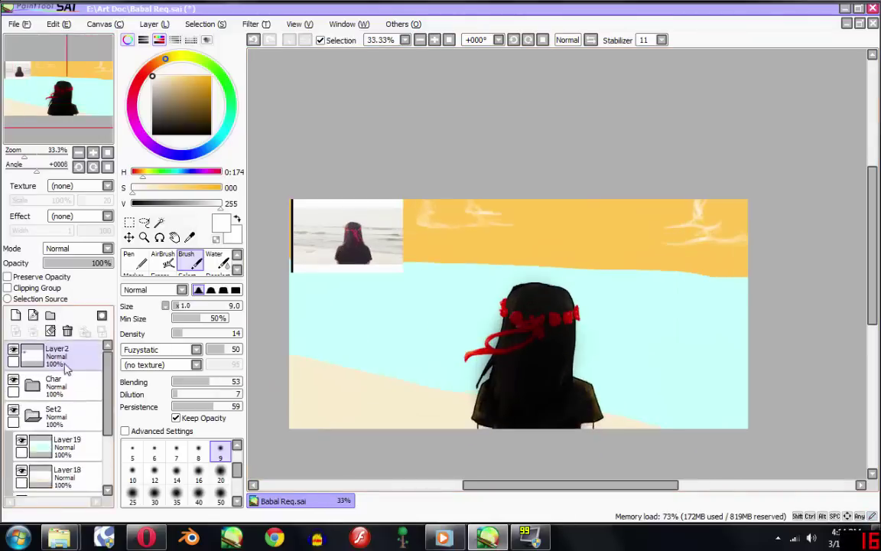
Step: Hide the reference photo and paint cloud streaks across the left and middle sky
click(13, 349)
scroll(53, 398, down, 3)
scroll(393, 197, up, 3)
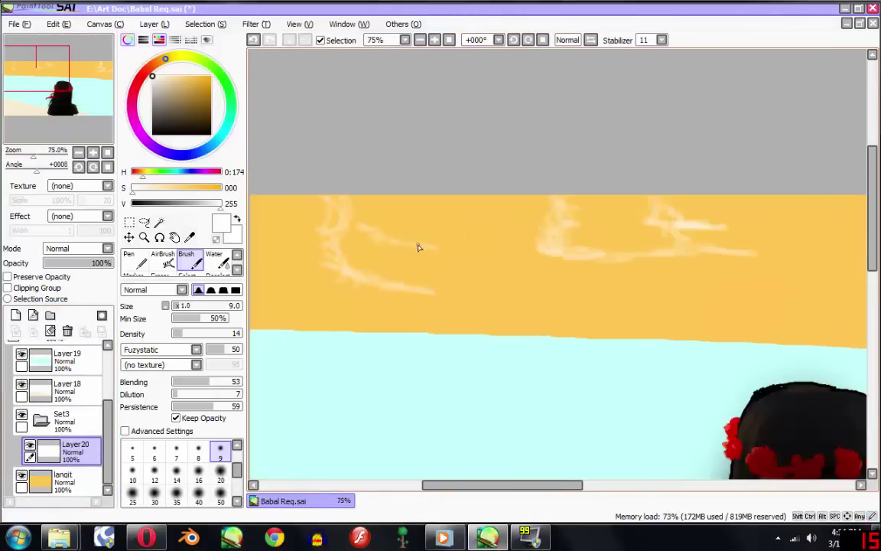
drag(306, 218, 398, 223)
drag(268, 283, 462, 294)
drag(404, 271, 517, 298)
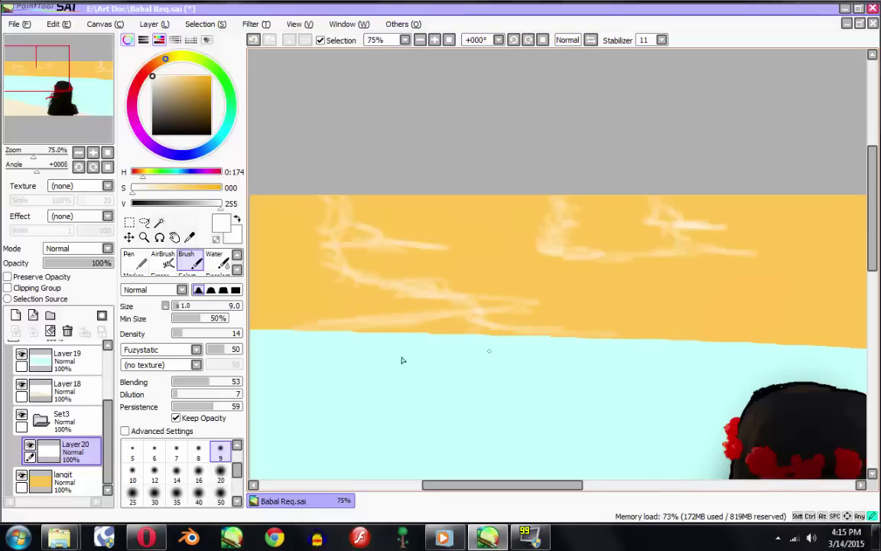
scroll(645, 286, down, 2)
scroll(706, 298, up, 1)
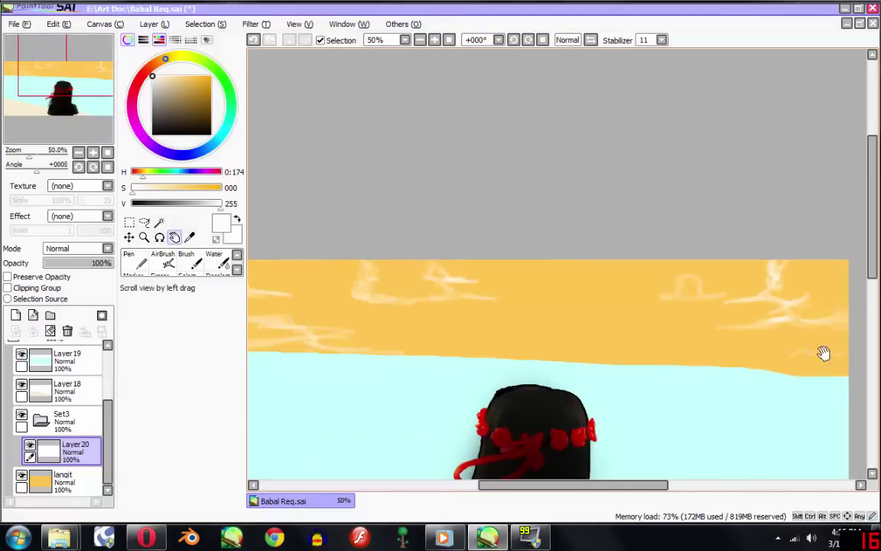
Step: Add a faint white cloud wisp to the sky, then select the langit layer
drag(823, 354, 586, 350)
scroll(516, 314, down, 2)
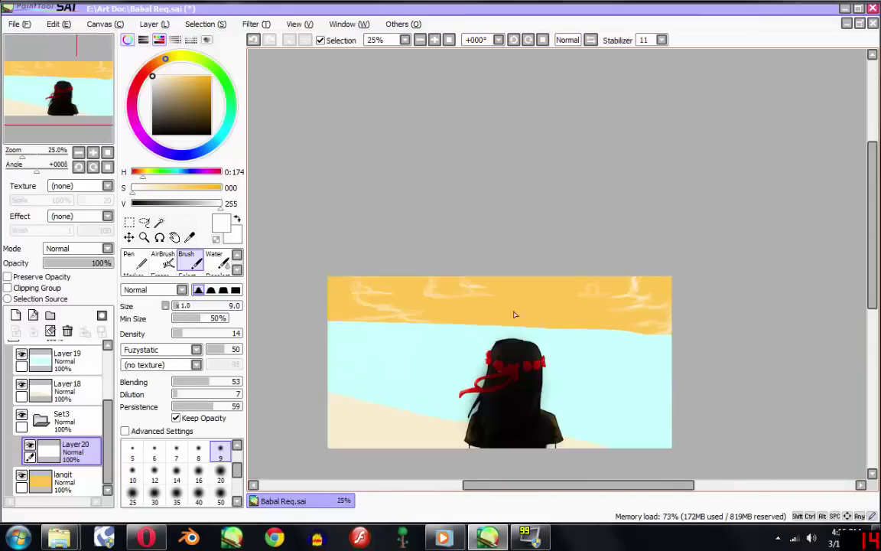
scroll(503, 317, up, 1)
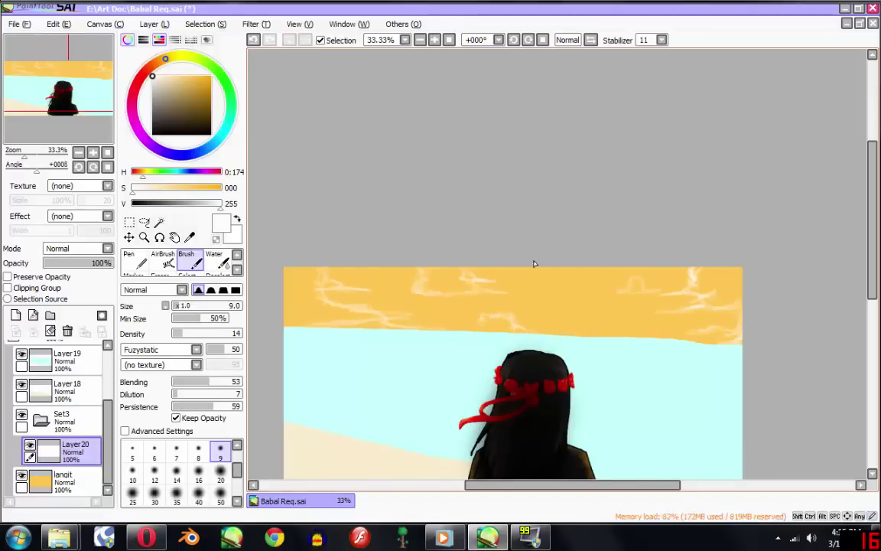
scroll(534, 264, up, 2)
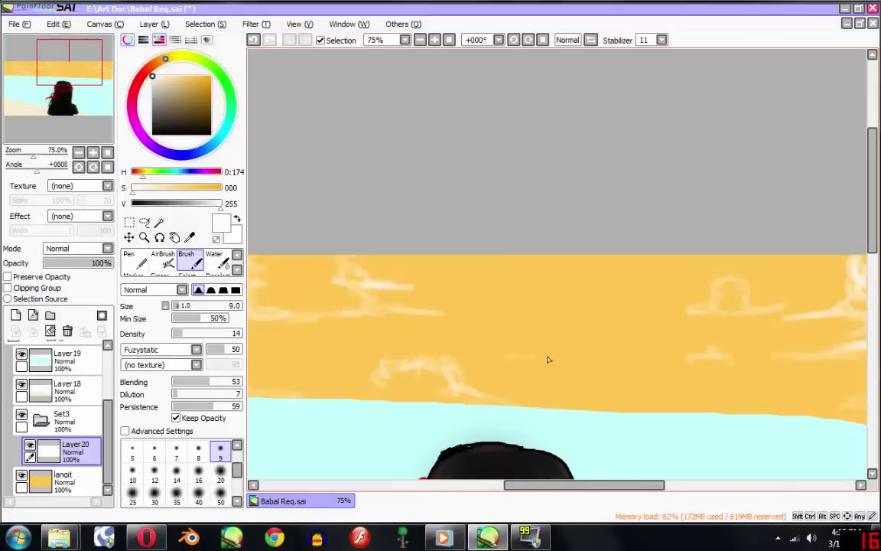
drag(501, 345, 514, 357)
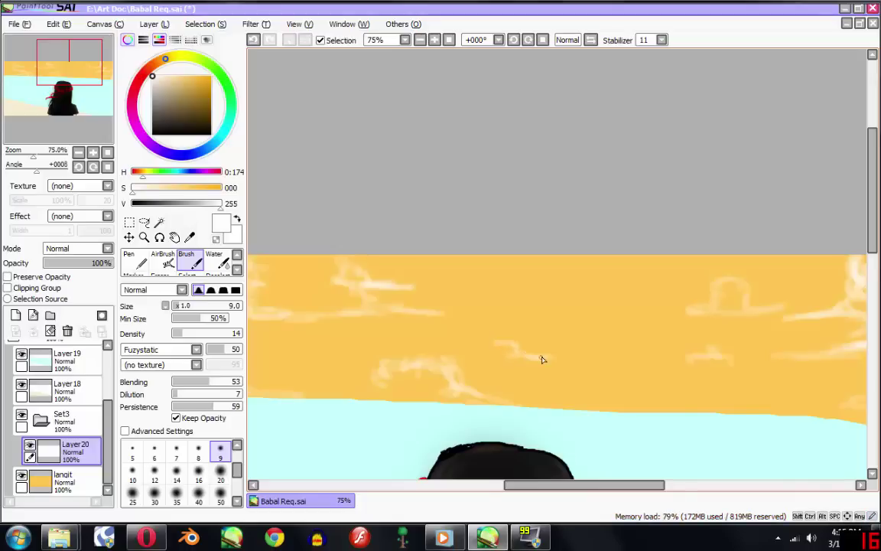
scroll(542, 359, down, 3)
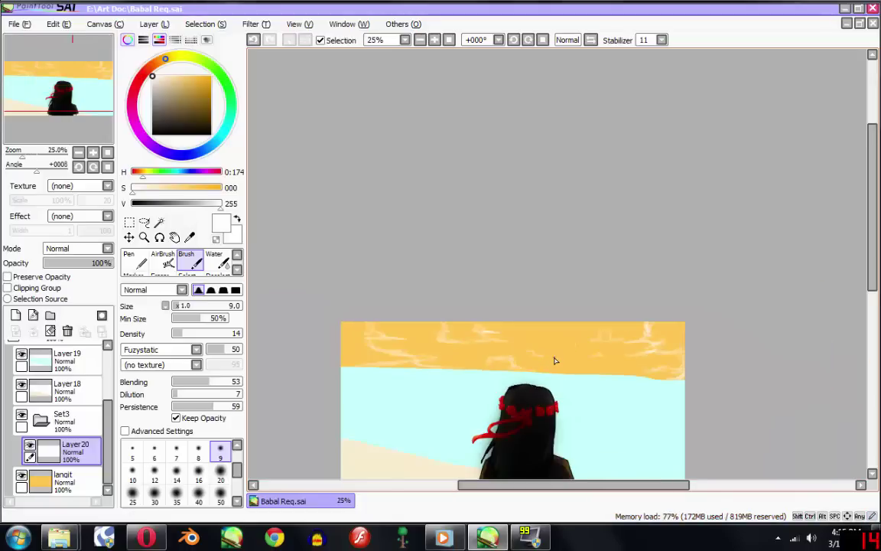
scroll(541, 354, up, 1)
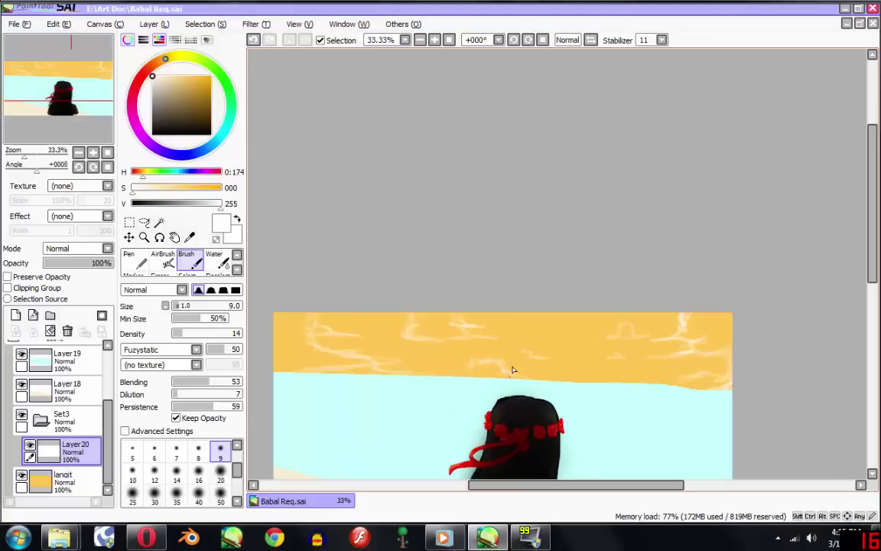
click(61, 480)
Step: Add Layer21 and paint a hard-edged white sun above the sea, undoing a stray stroke
click(15, 315)
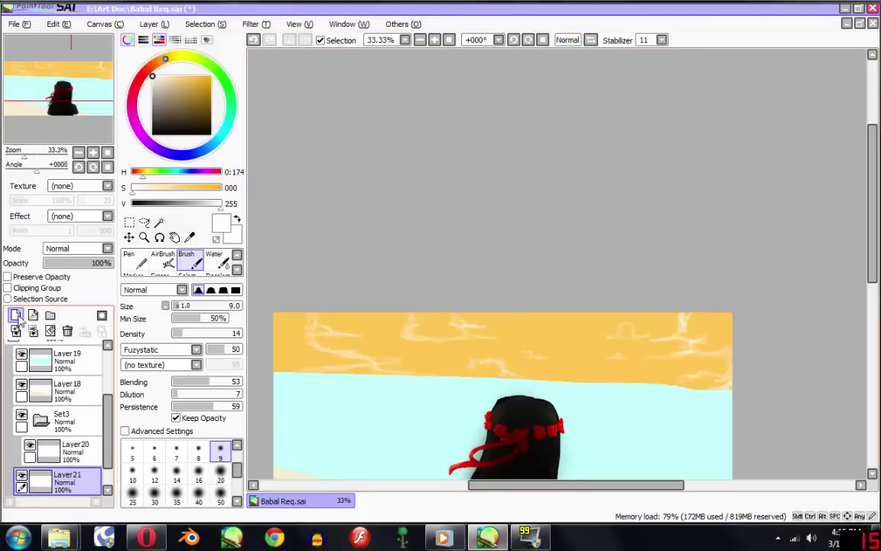
key(n)
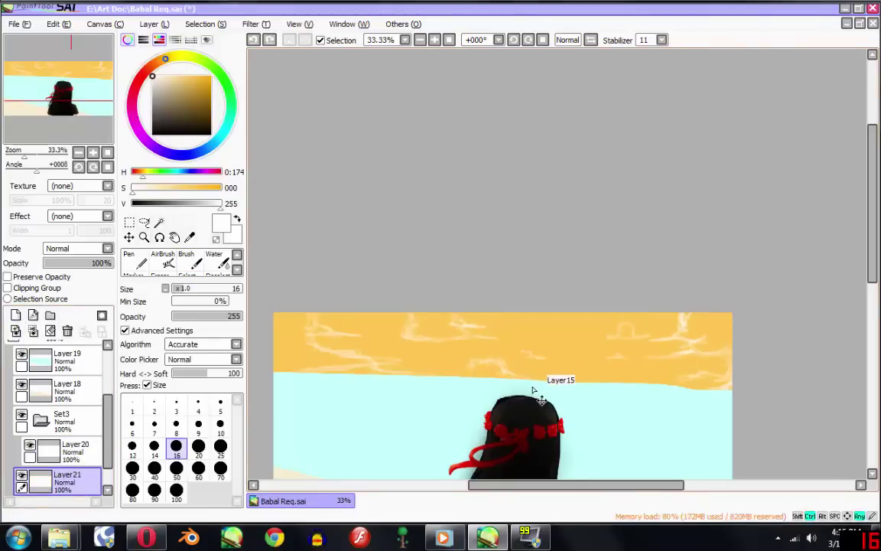
drag(526, 377, 570, 364)
key(ctrl+z)
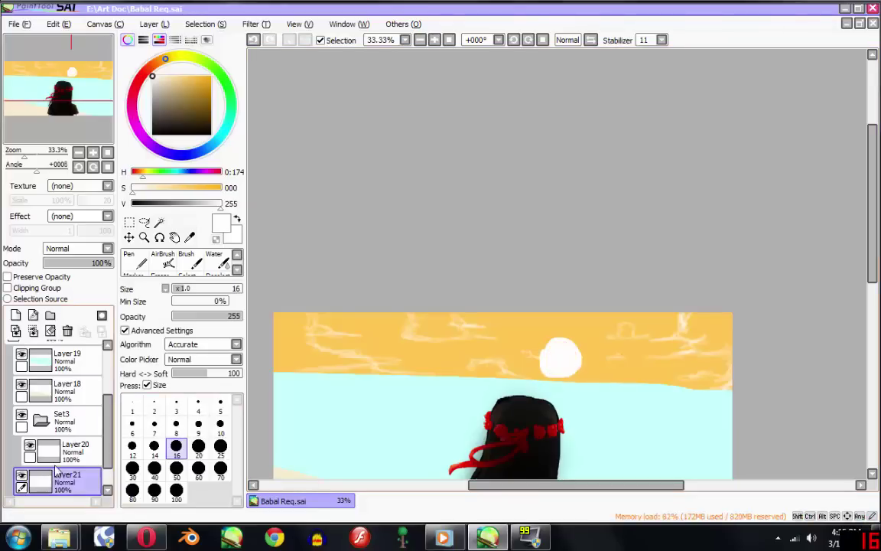
click(86, 452)
scroll(434, 341, up, 1)
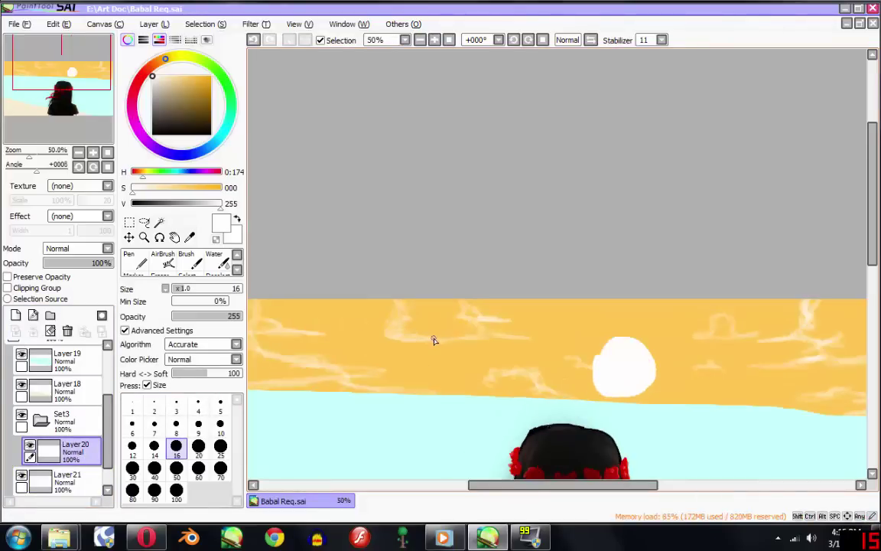
scroll(618, 340, down, 2)
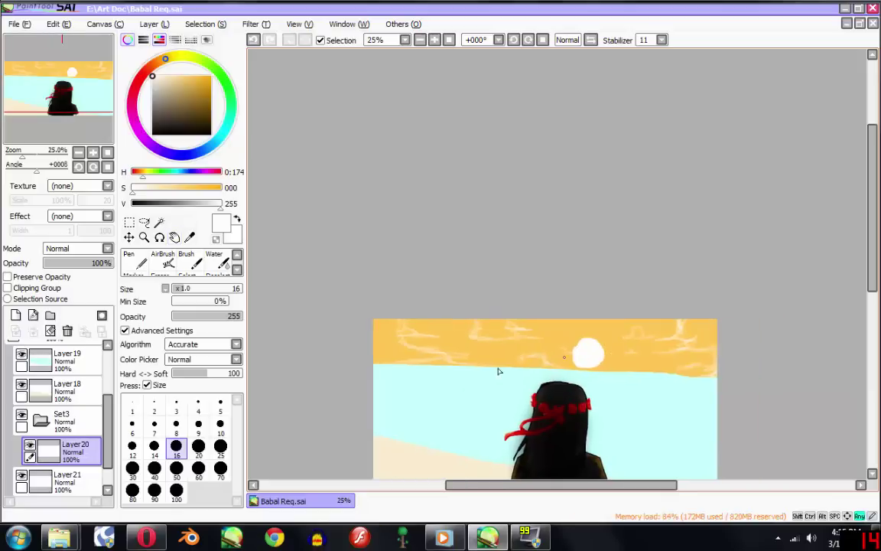
Step: Add Layer22 and set a pure red brush at size 4
click(16, 314)
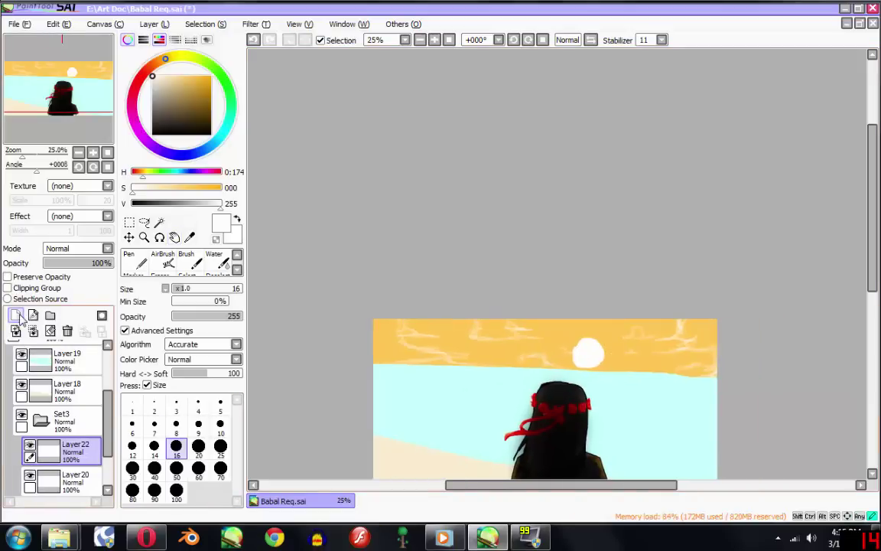
click(140, 78)
drag(179, 77, 356, 40)
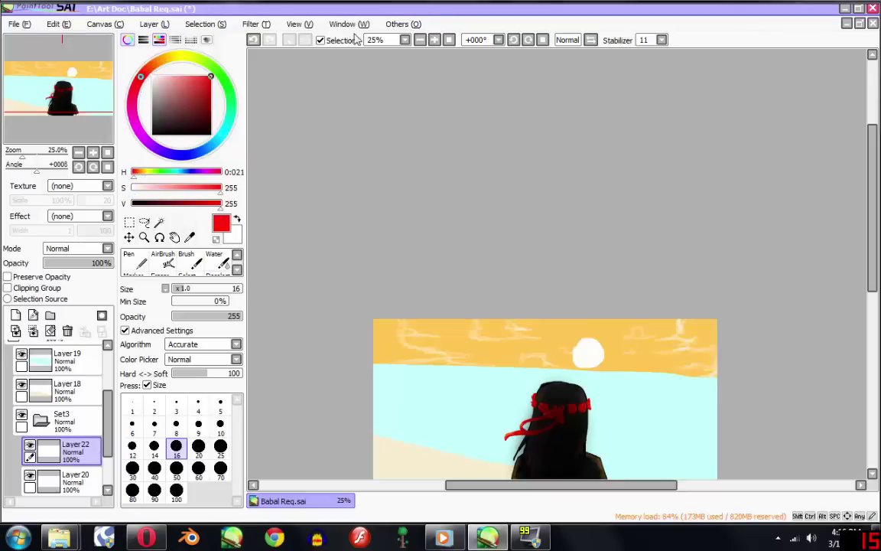
click(199, 403)
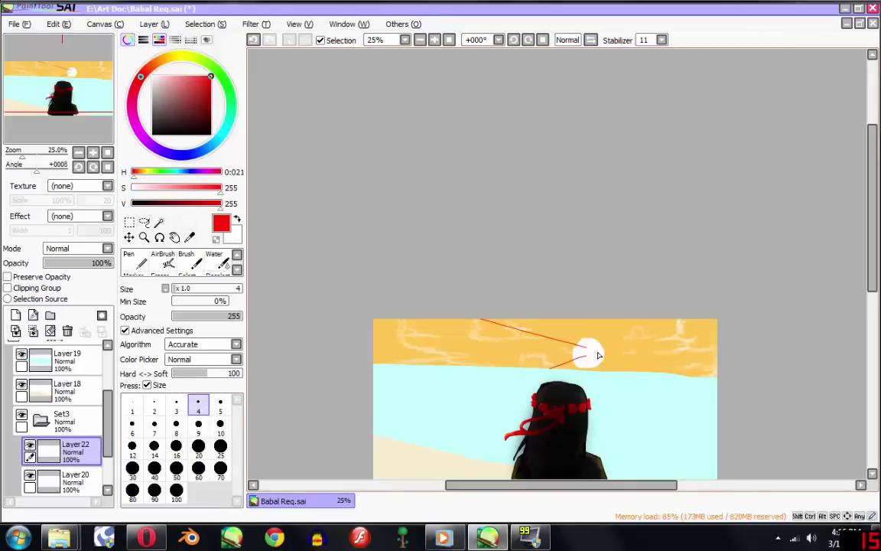
Step: Draw thin red guide rays out from the sun, then hide Layer22 and select Layer20
drag(582, 347, 667, 322)
scroll(471, 330, up, 1)
scroll(470, 330, up, 1)
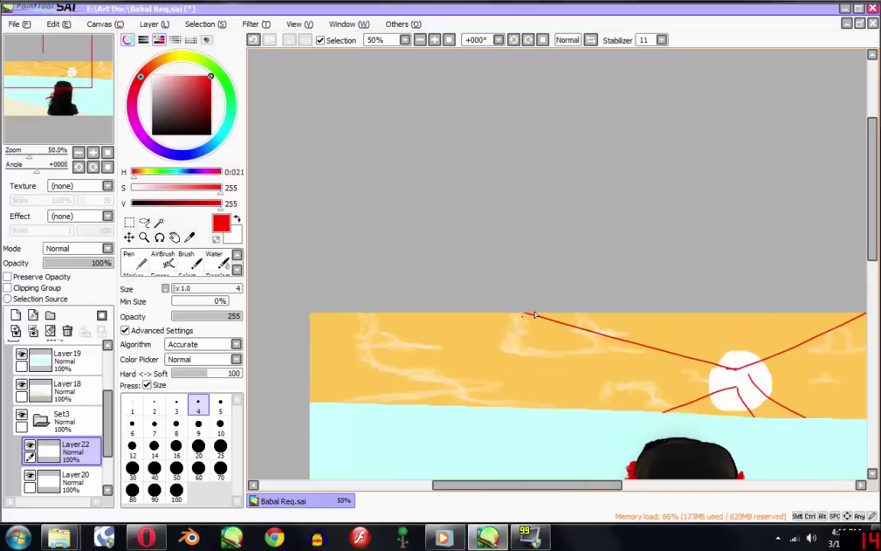
scroll(655, 360, down, 2)
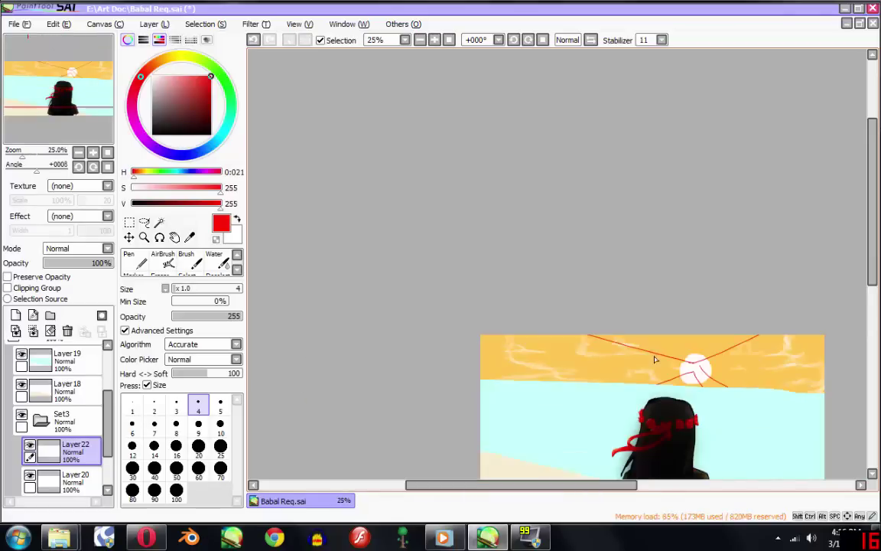
drag(654, 384, 557, 388)
scroll(557, 387, up, 2)
scroll(552, 400, up, 1)
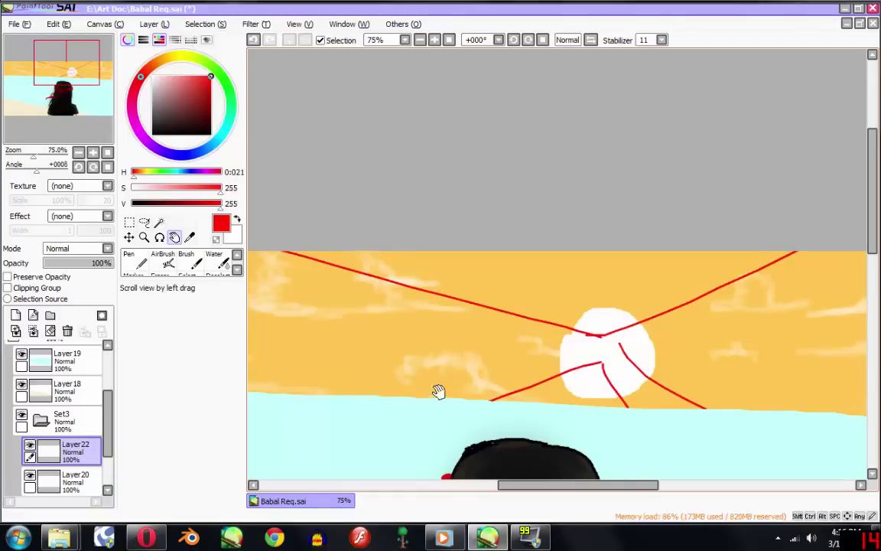
drag(649, 360, 496, 351)
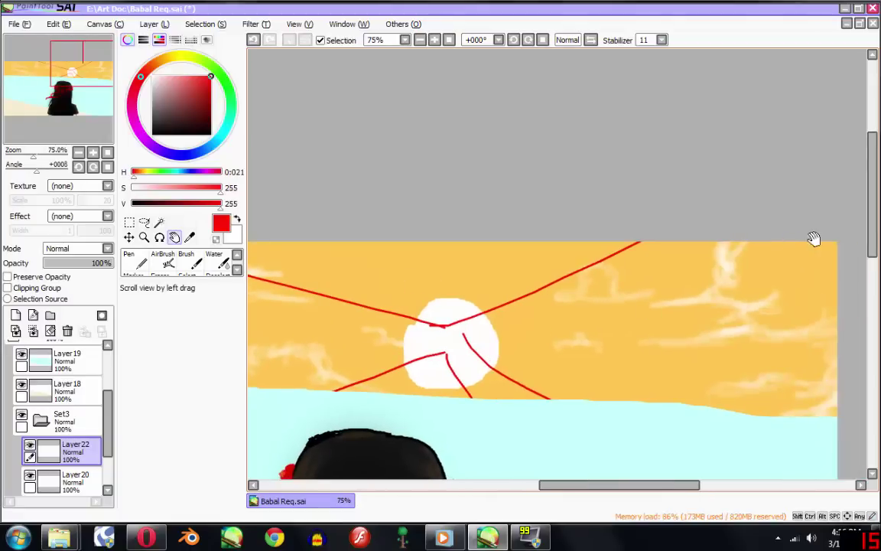
drag(814, 239, 739, 246)
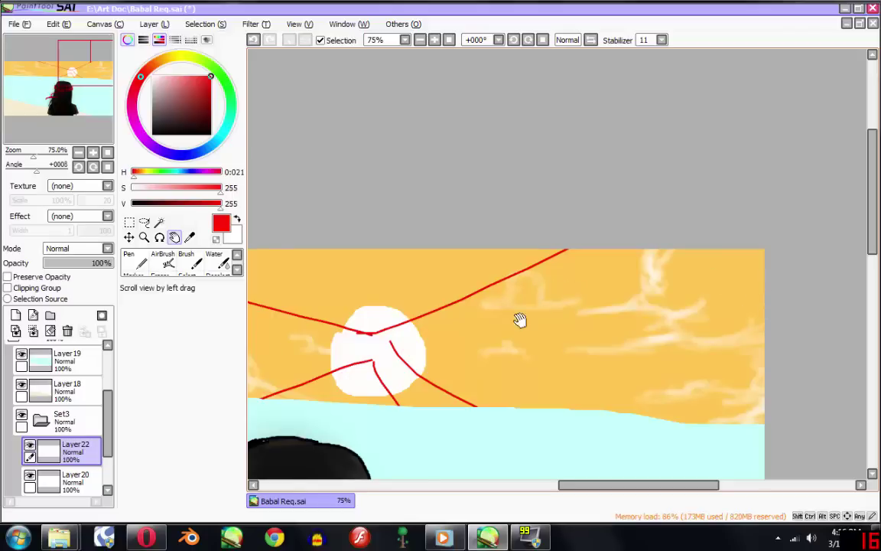
scroll(519, 320, down, 1)
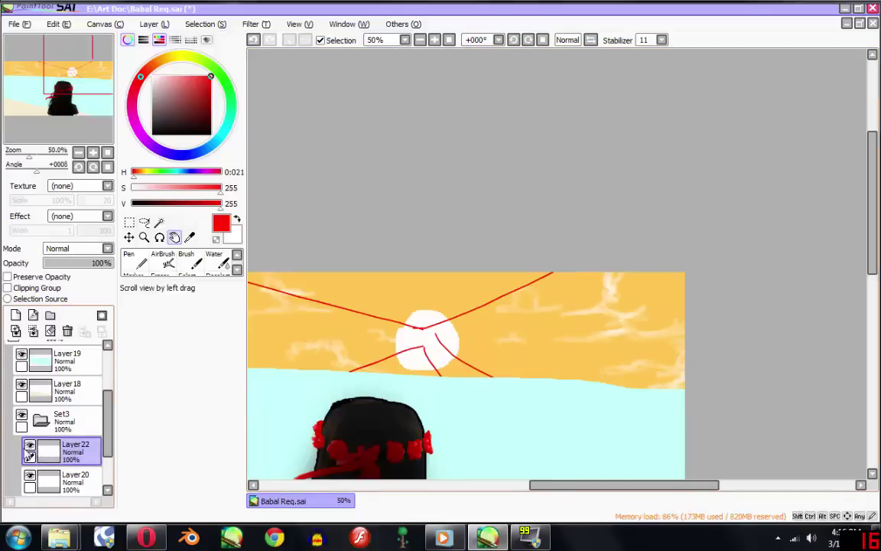
click(30, 445)
click(72, 480)
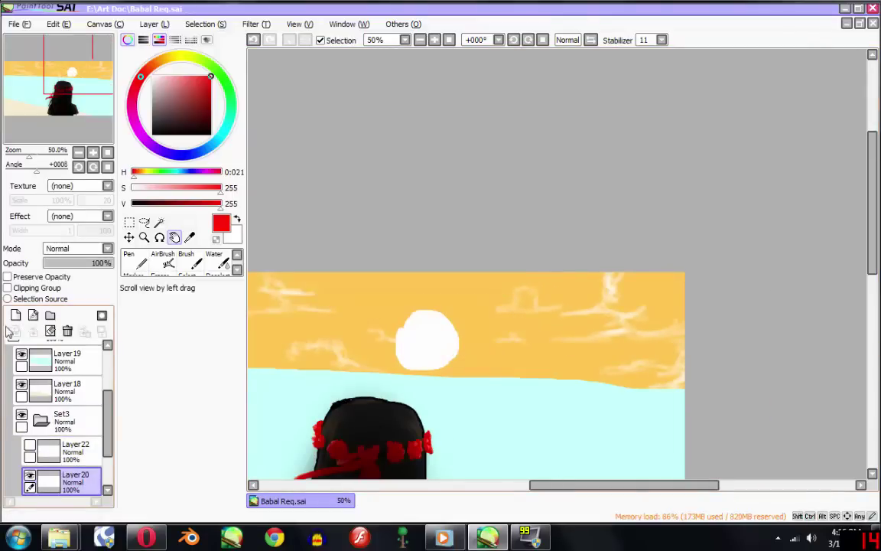
Step: Add Layer23 and set a soft brush to size 16 with the sampled pale cream colour
scroll(66, 467, down, 1)
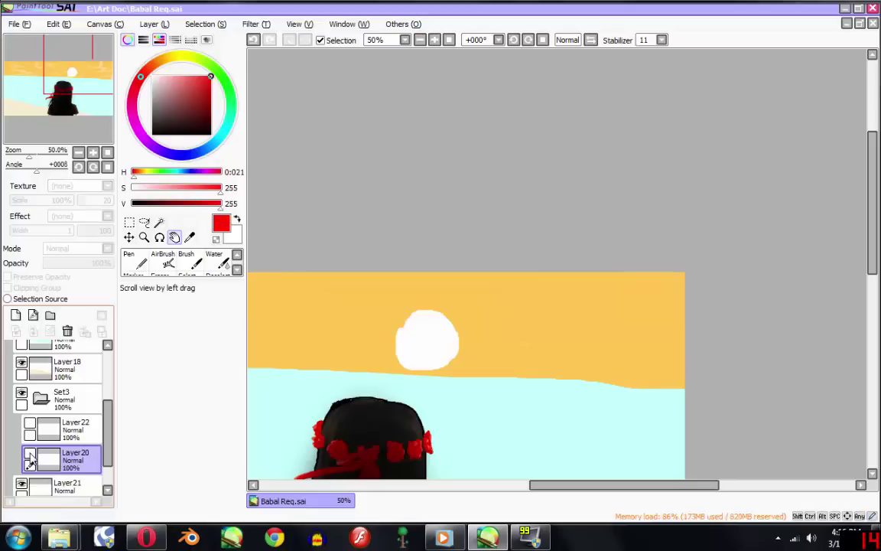
click(16, 315)
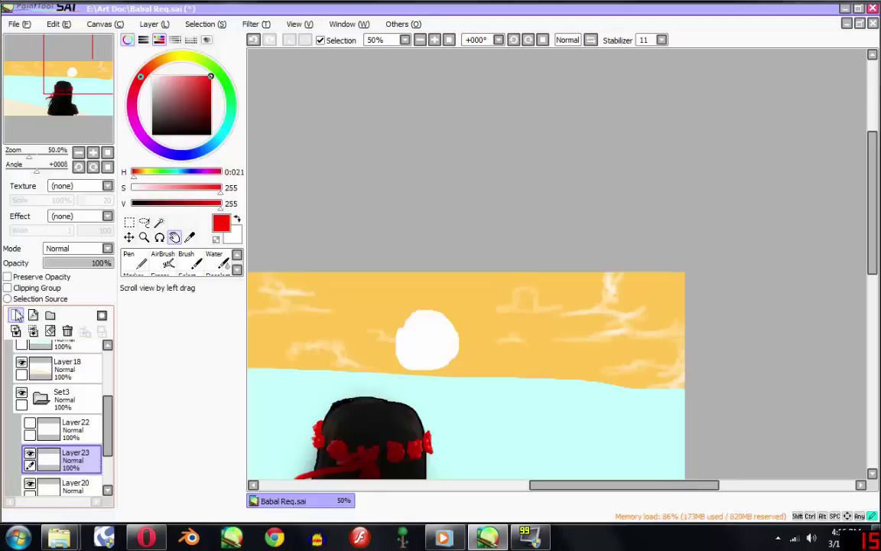
scroll(656, 287, up, 3)
alt+click(488, 310)
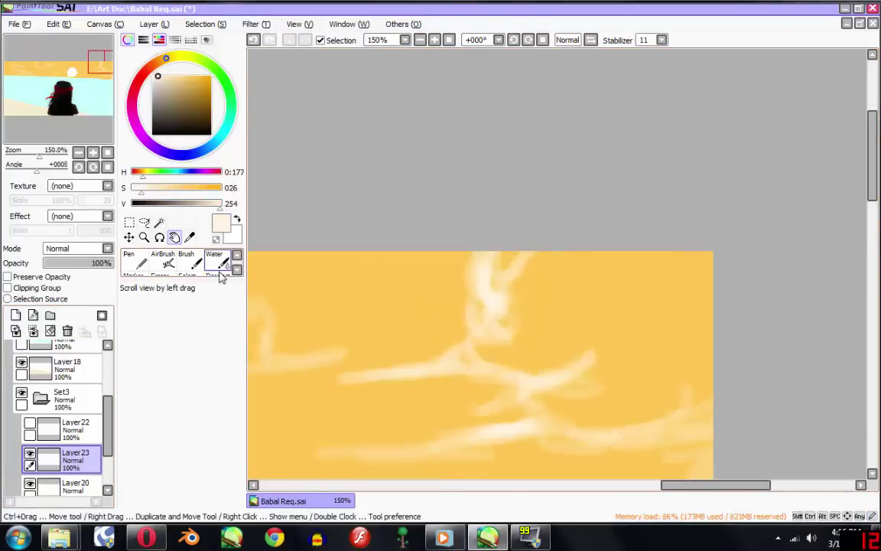
click(196, 262)
click(205, 477)
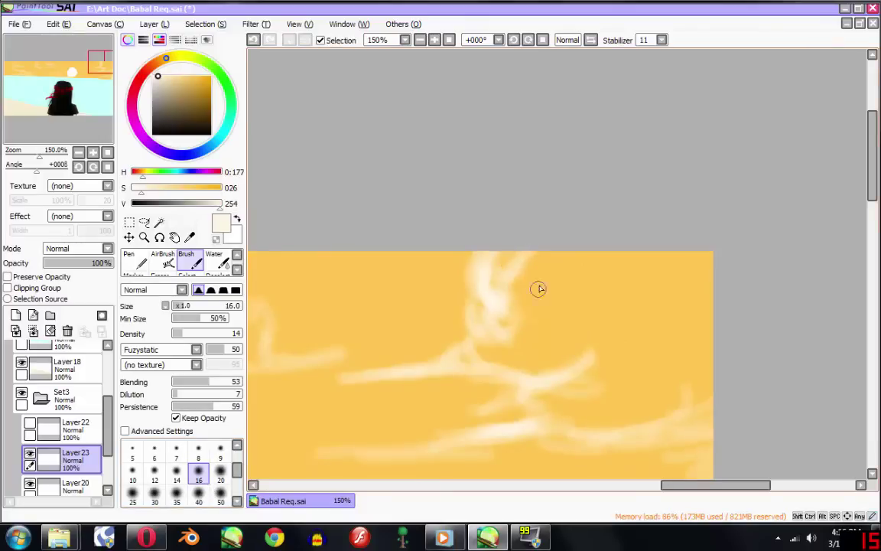
Step: Soften the top cloud and fill it out toward the right with cream strokes
drag(555, 271, 521, 291)
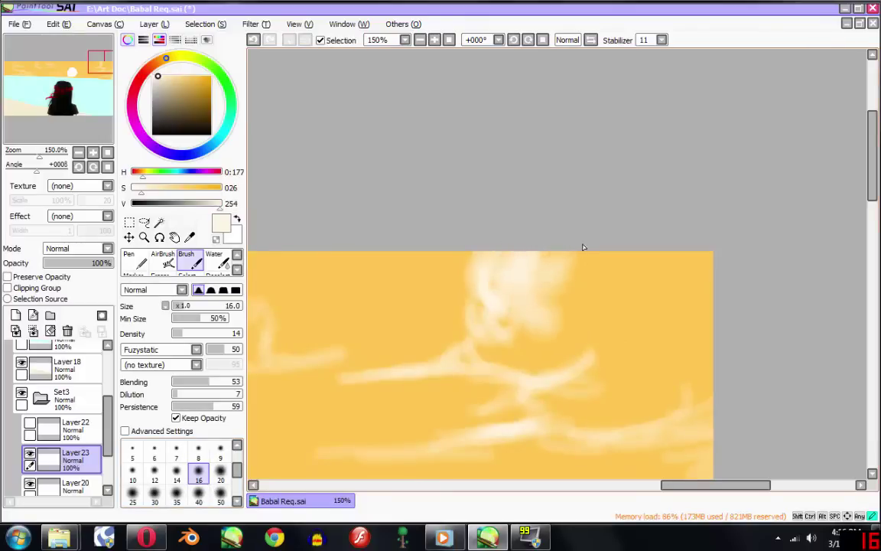
mouse_move(583, 247)
mouse_down()
mouse_move(526, 340)
mouse_move(550, 366)
mouse_move(571, 352)
mouse_move(571, 338)
mouse_move(595, 337)
mouse_move(570, 403)
mouse_move(594, 421)
mouse_move(571, 413)
mouse_move(689, 411)
mouse_move(651, 370)
mouse_up()
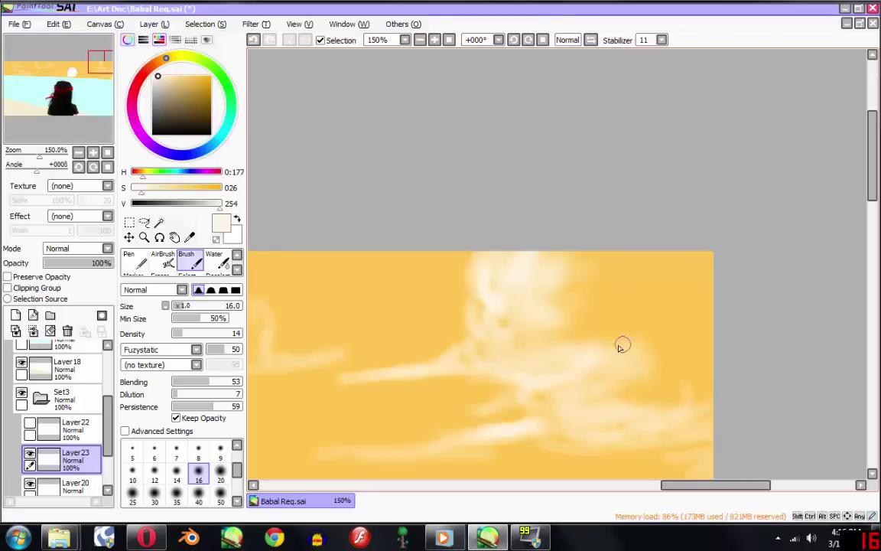
scroll(589, 373, down, 3)
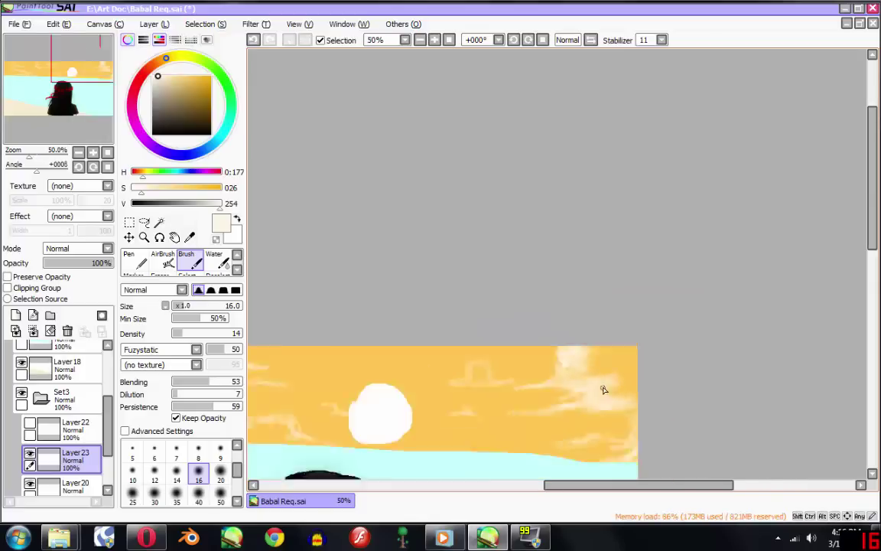
scroll(602, 386, up, 4)
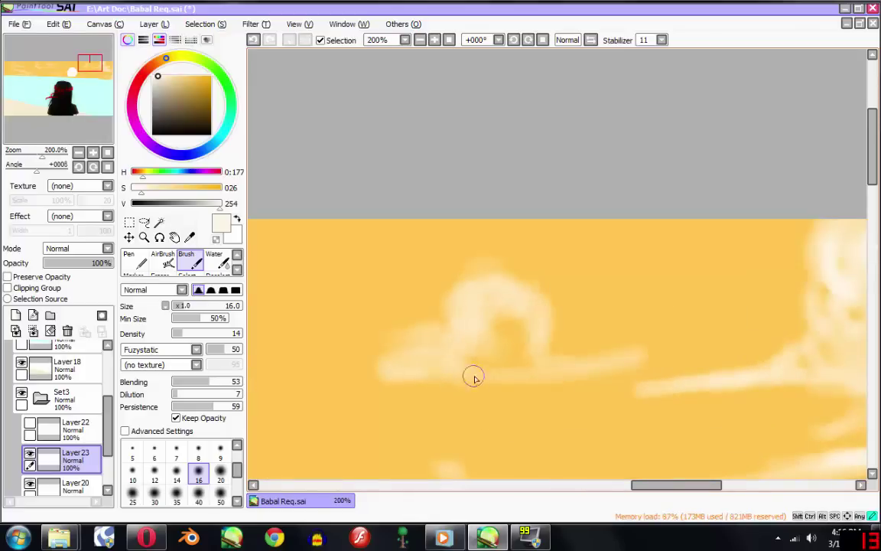
scroll(461, 354, down, 3)
scroll(649, 337, down, 2)
scroll(649, 336, up, 3)
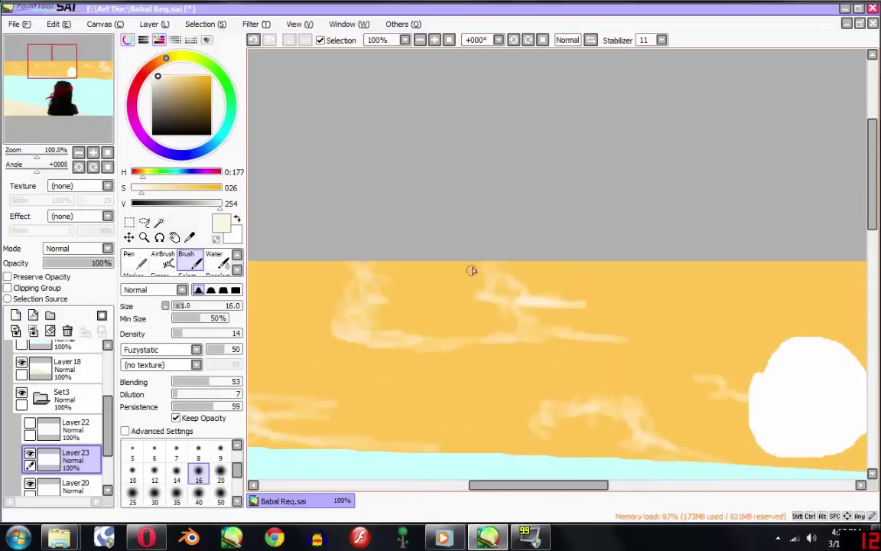
Step: Add pale cream streaks to the upper cloud and diagonally across the sky
mouse_move(446, 296)
mouse_down()
mouse_move(453, 269)
mouse_move(455, 312)
mouse_up()
scroll(417, 345, down, 2)
drag(347, 358, 387, 348)
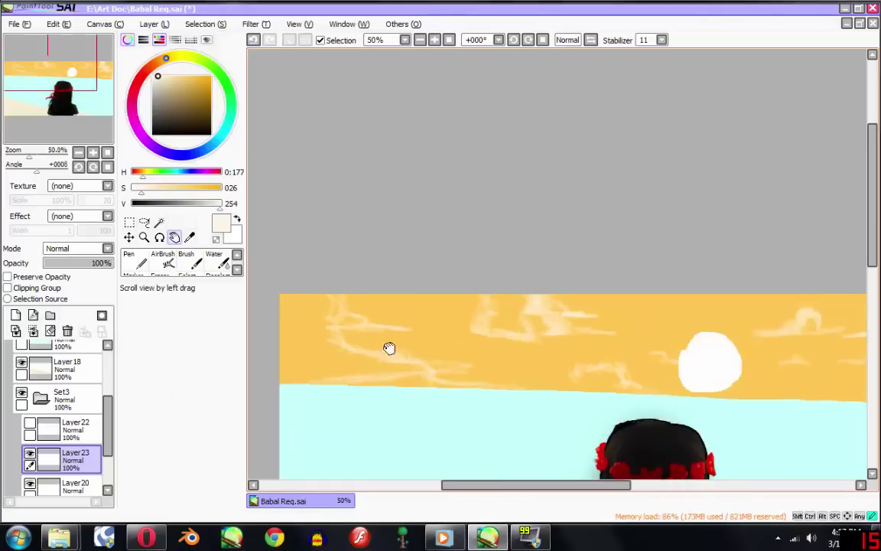
scroll(398, 337, up, 2)
mouse_move(387, 298)
mouse_down()
mouse_move(421, 352)
mouse_move(453, 380)
mouse_move(658, 407)
mouse_move(603, 411)
mouse_move(492, 393)
mouse_move(382, 403)
mouse_move(465, 439)
mouse_up()
Step: Pan and zoom to bring the sun and the clouds left of it into view
scroll(602, 362, down, 2)
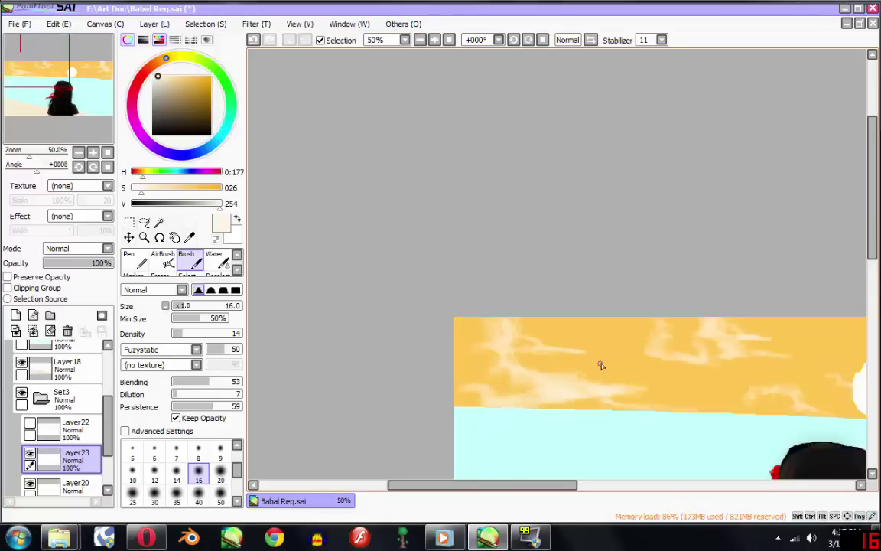
drag(602, 362, 527, 366)
scroll(663, 377, up, 2)
scroll(663, 377, down, 2)
scroll(456, 394, up, 2)
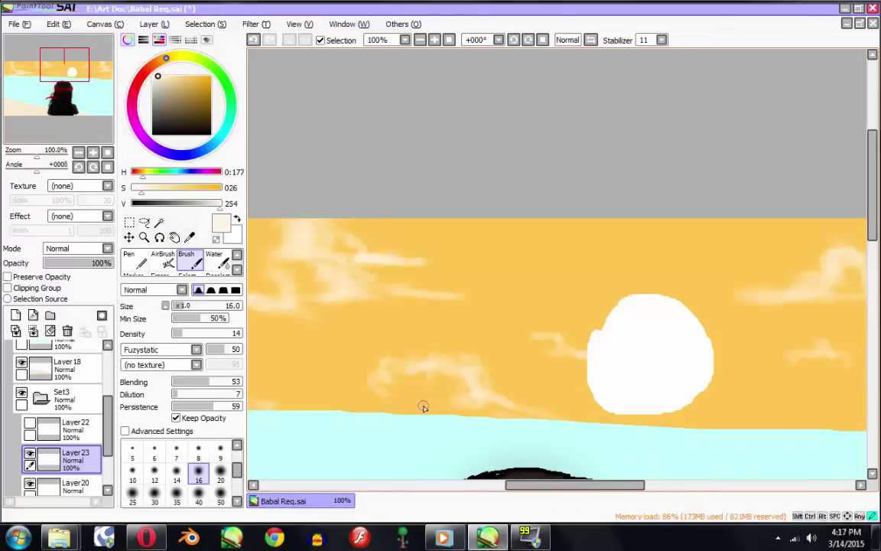
scroll(449, 336, down, 2)
drag(449, 337, 593, 329)
scroll(474, 293, up, 1)
scroll(458, 276, up, 1)
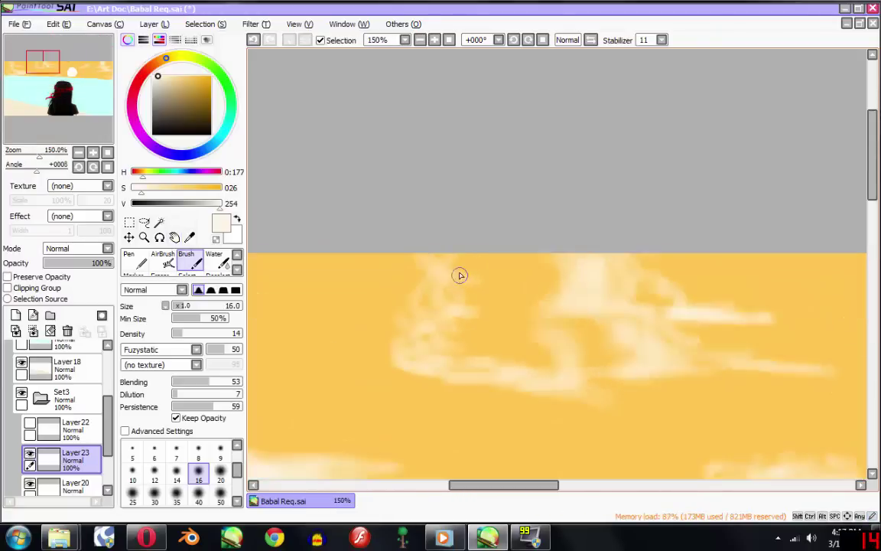
scroll(464, 255, up, 2)
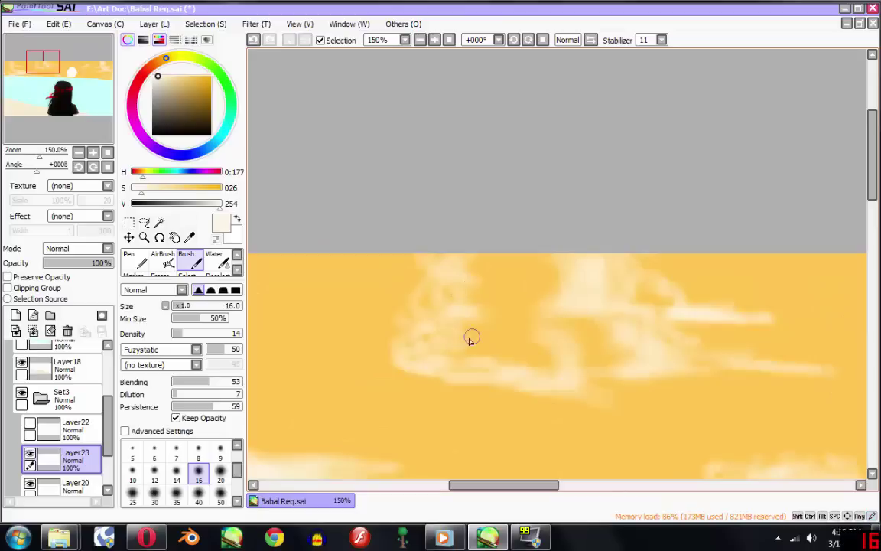
Step: Add Layer24 and paint the first shading into the clouds in tan (S 080 / V 214)
click(15, 315)
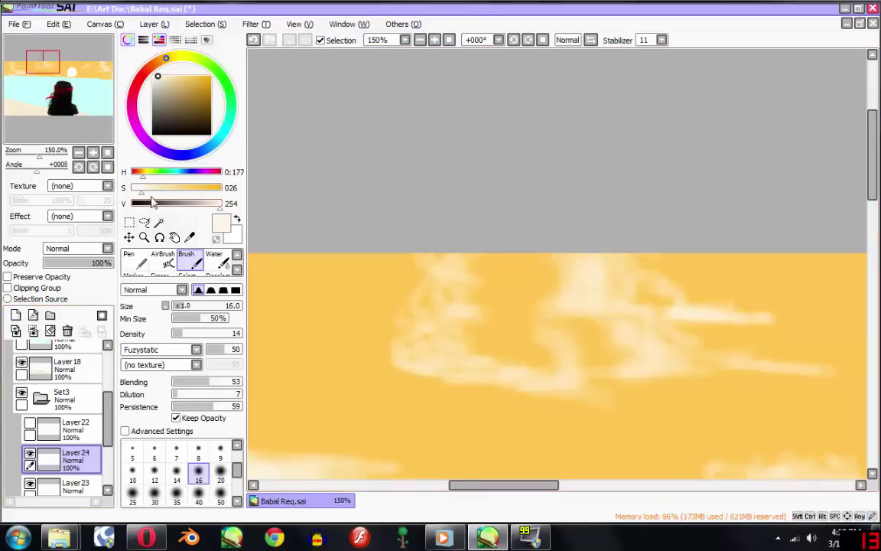
drag(141, 188, 159, 188)
drag(220, 203, 206, 203)
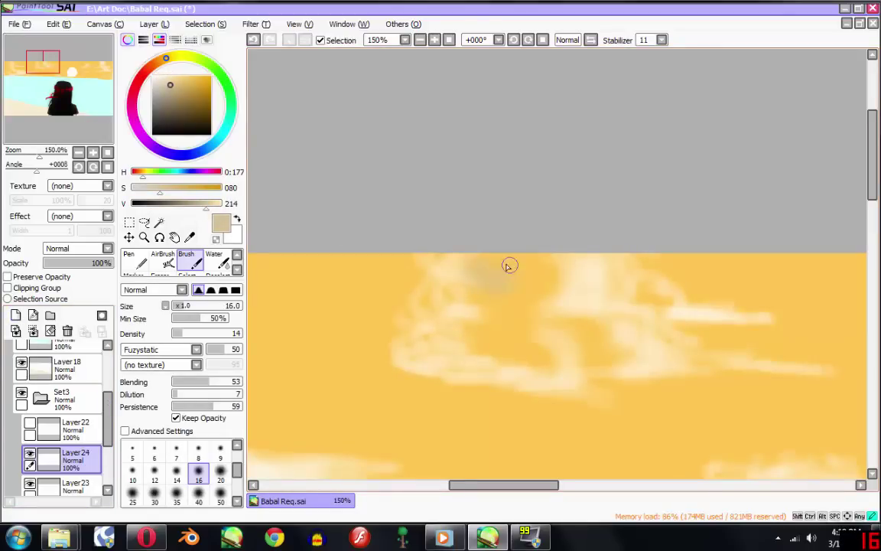
mouse_move(489, 288)
mouse_down()
mouse_move(470, 295)
mouse_move(493, 334)
mouse_up()
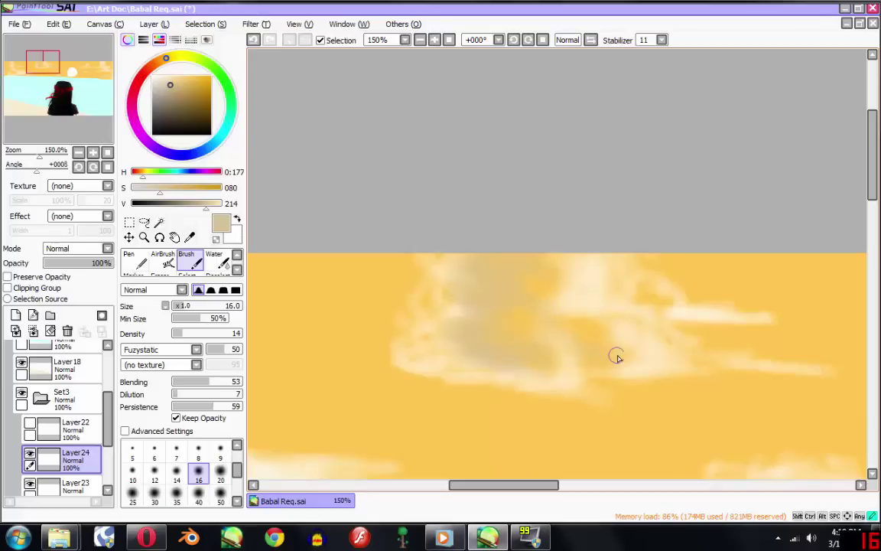
Step: Shade the lower edge of the small cloud with a size-16 brush
scroll(623, 352, down, 4)
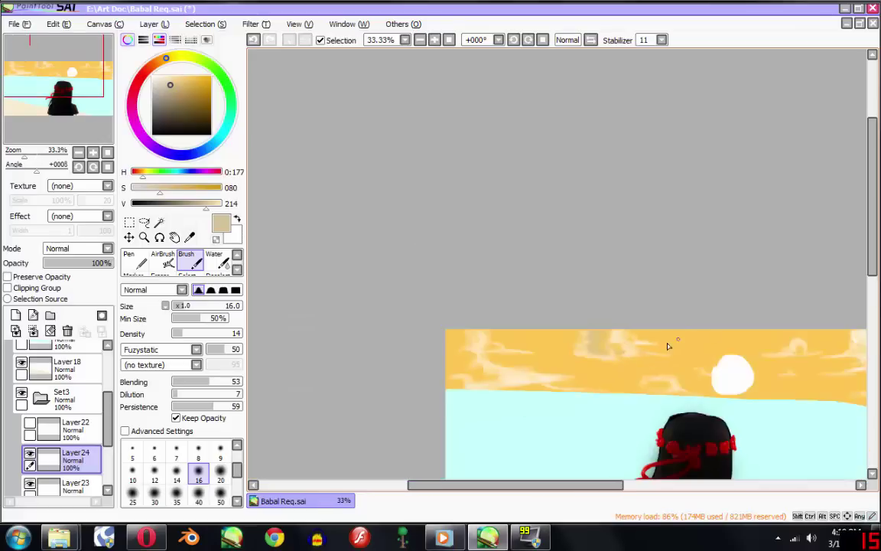
scroll(608, 345, up, 1)
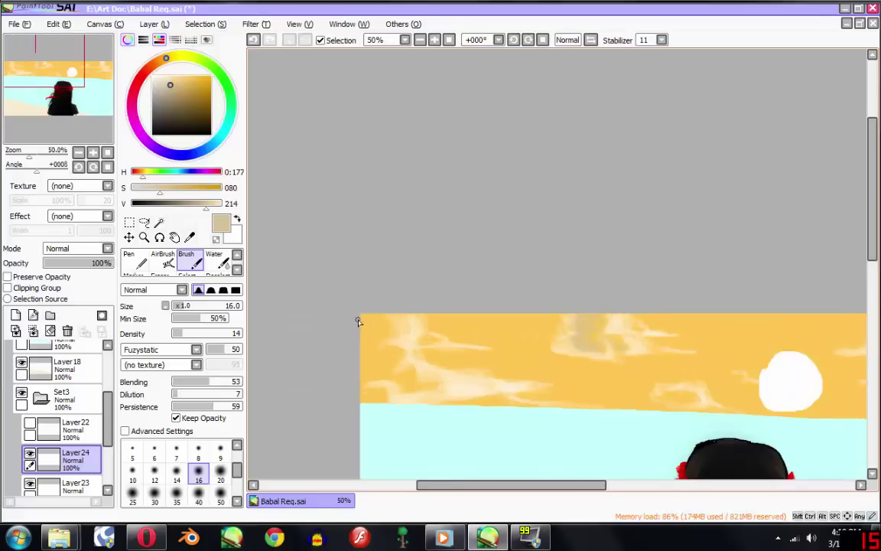
scroll(358, 322, up, 1)
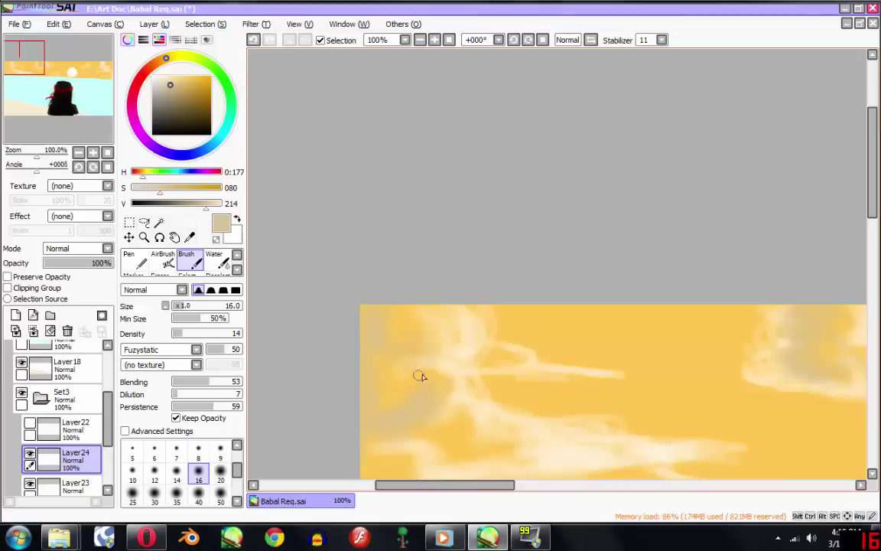
scroll(419, 376, down, 3)
scroll(635, 289, up, 1)
scroll(655, 282, up, 1)
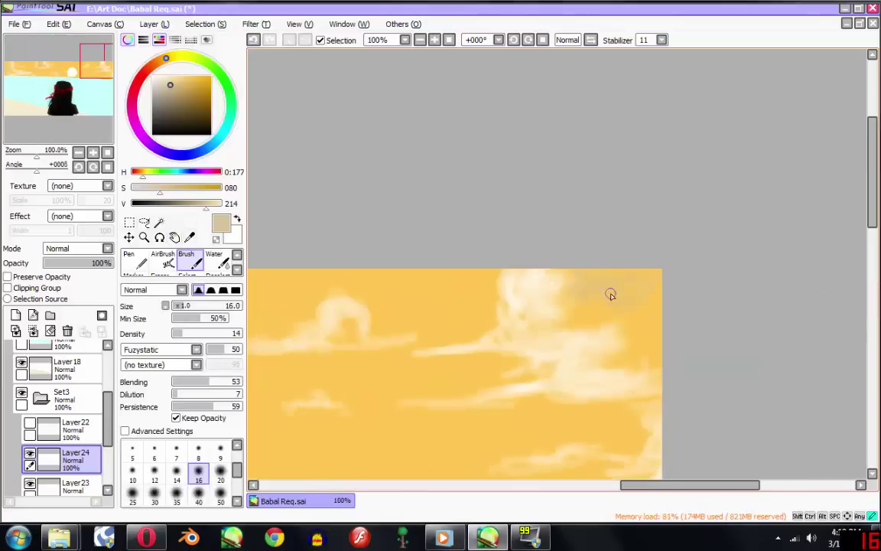
key(bracketright)
key(bracketright)
key(bracketright)
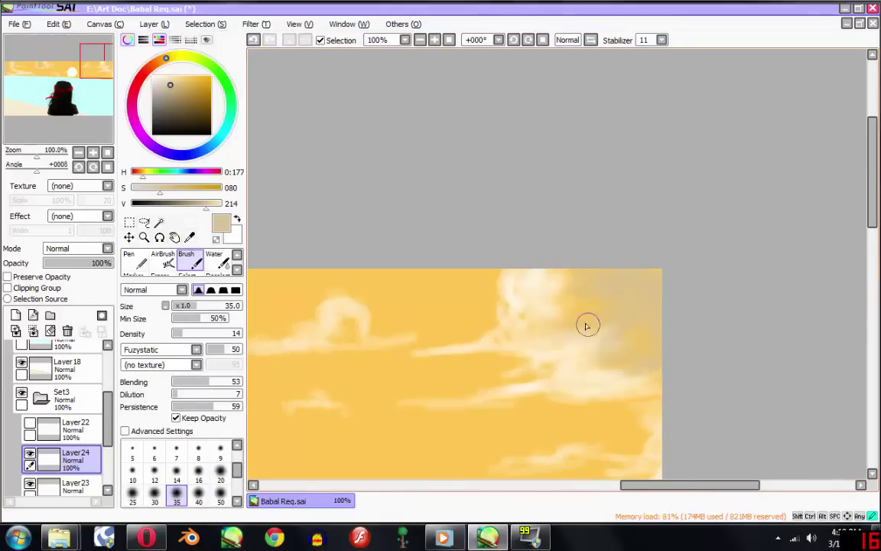
scroll(656, 329, down, 1)
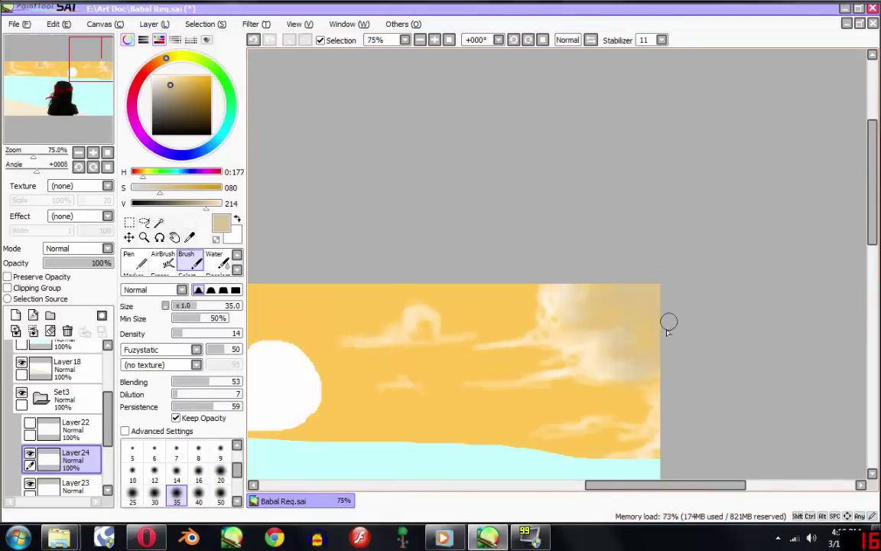
scroll(668, 325, down, 1)
scroll(655, 341, down, 1)
scroll(579, 350, up, 3)
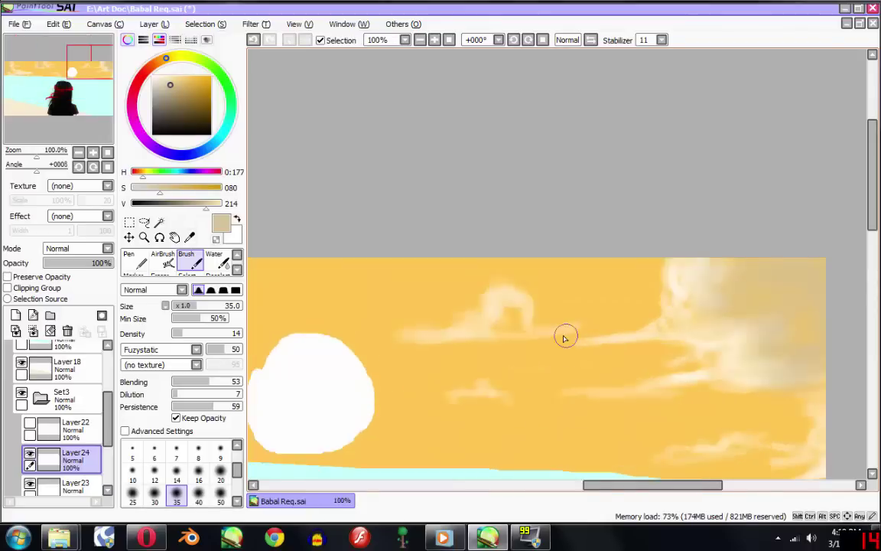
scroll(565, 337, up, 2)
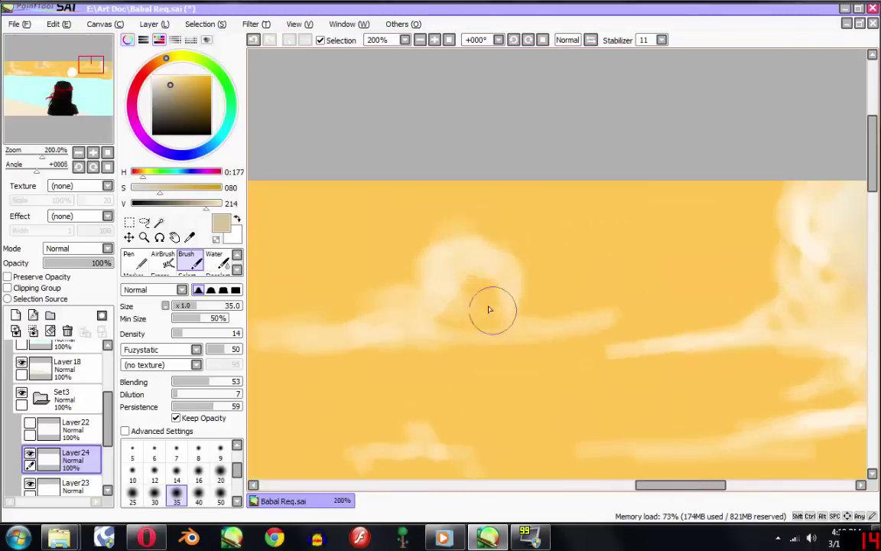
click(198, 474)
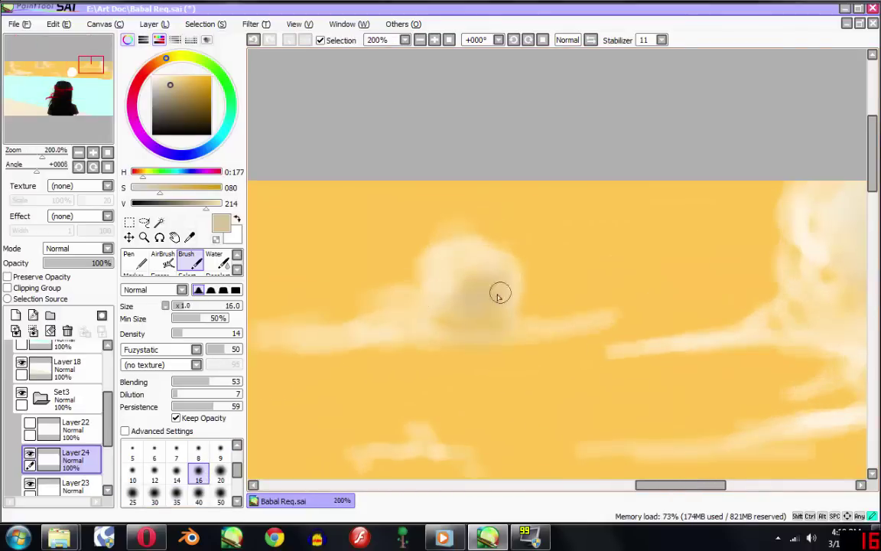
mouse_move(482, 327)
mouse_down()
mouse_move(433, 335)
mouse_move(474, 331)
mouse_up()
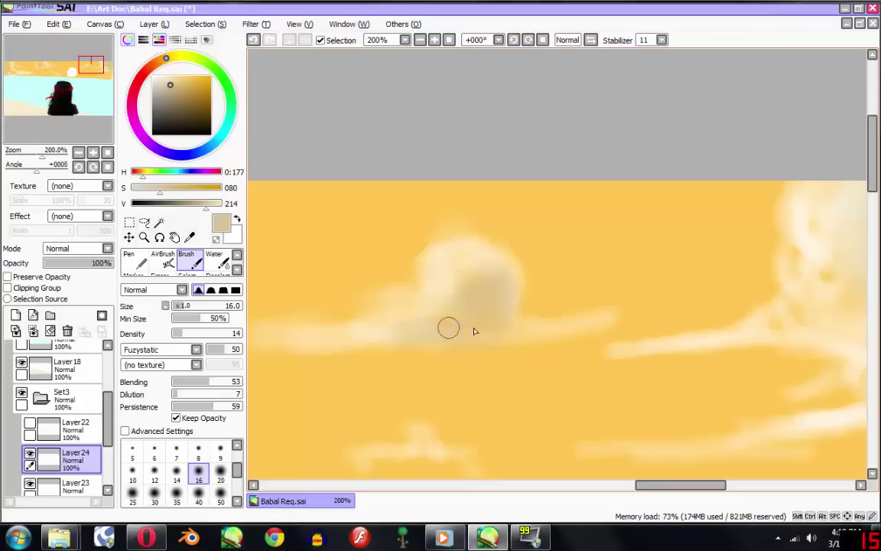
Step: Pan over and soften the tan shading on the upper-left clouds
scroll(509, 325, down, 2)
scroll(500, 287, down, 1)
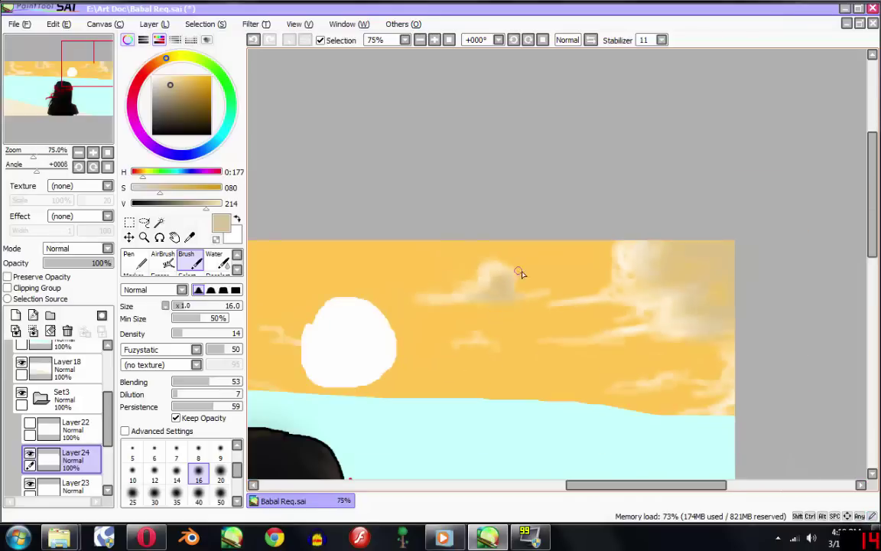
scroll(589, 306, down, 1)
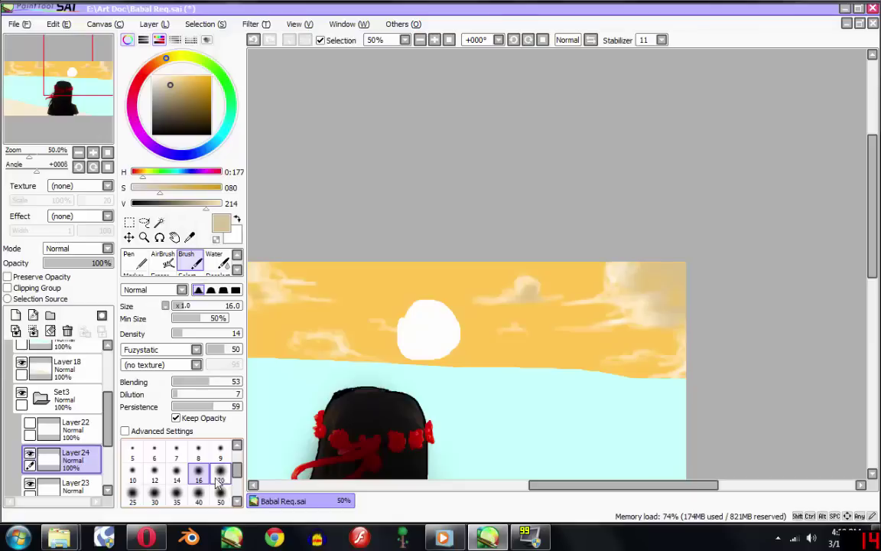
key(space)
drag(314, 374, 524, 358)
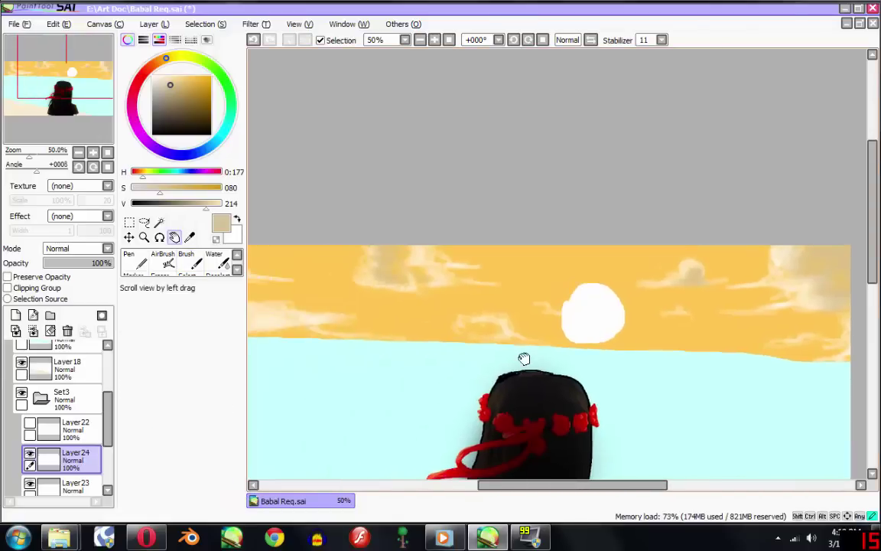
scroll(374, 272, up, 2)
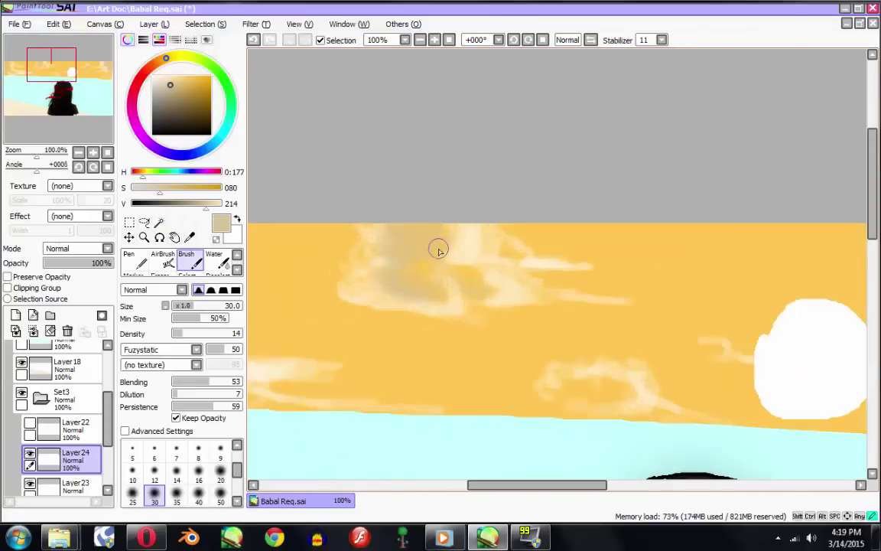
mouse_move(438, 250)
mouse_down()
mouse_move(446, 247)
mouse_move(457, 278)
mouse_move(485, 269)
mouse_move(475, 289)
mouse_up()
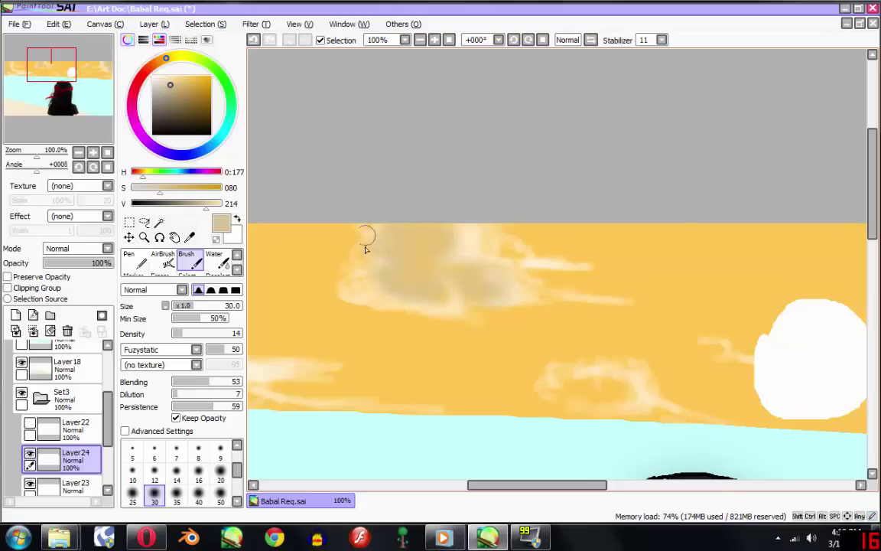
scroll(369, 267, down, 2)
Step: Shade the cloud left of the sun in tan using brush sizes 35 and 25
scroll(368, 285, down, 2)
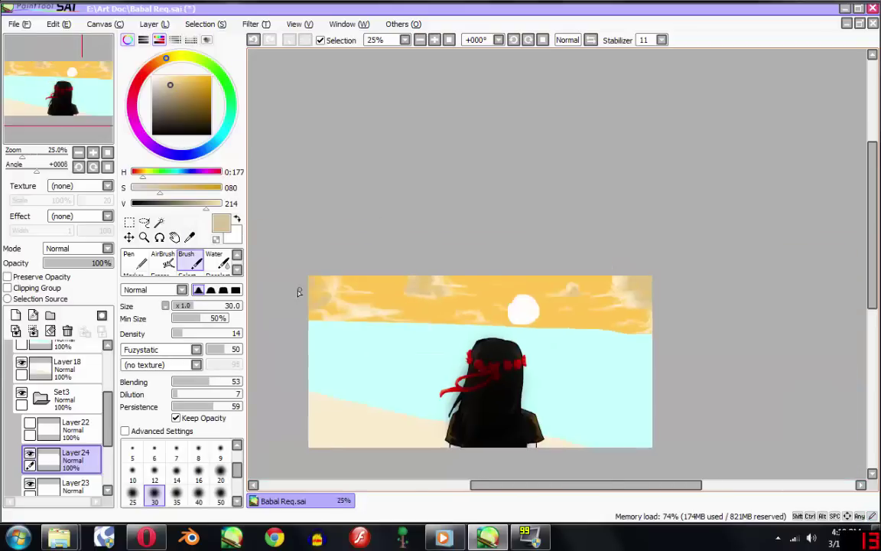
scroll(299, 291, up, 4)
click(175, 493)
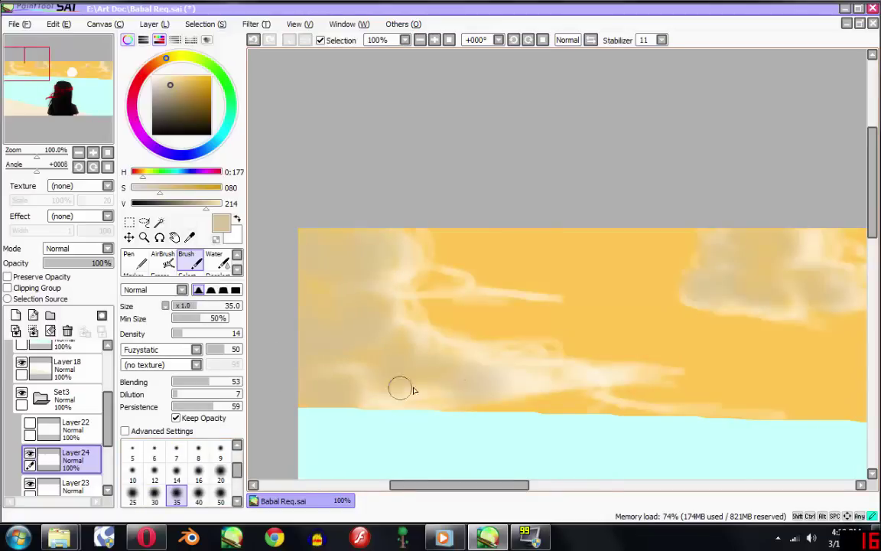
scroll(545, 290, down, 3)
drag(596, 314, 589, 314)
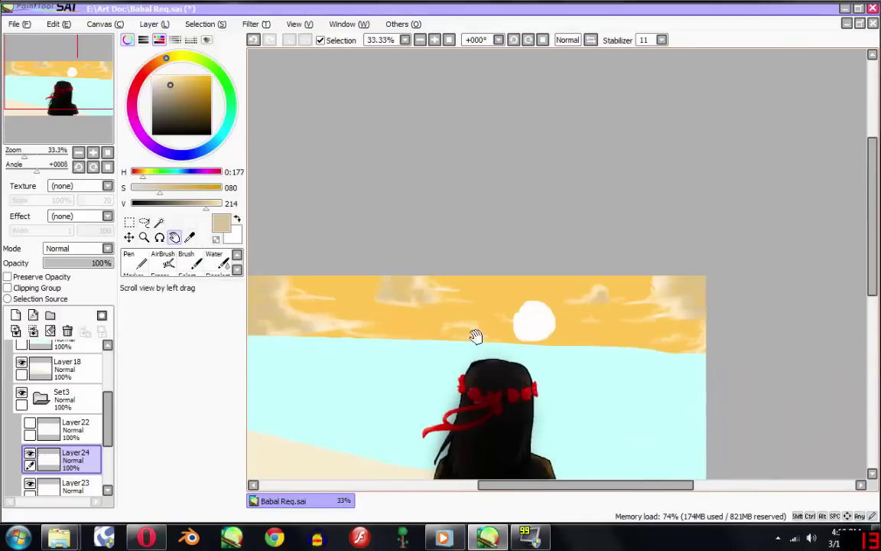
scroll(466, 325, up, 3)
scroll(465, 320, up, 1)
click(132, 494)
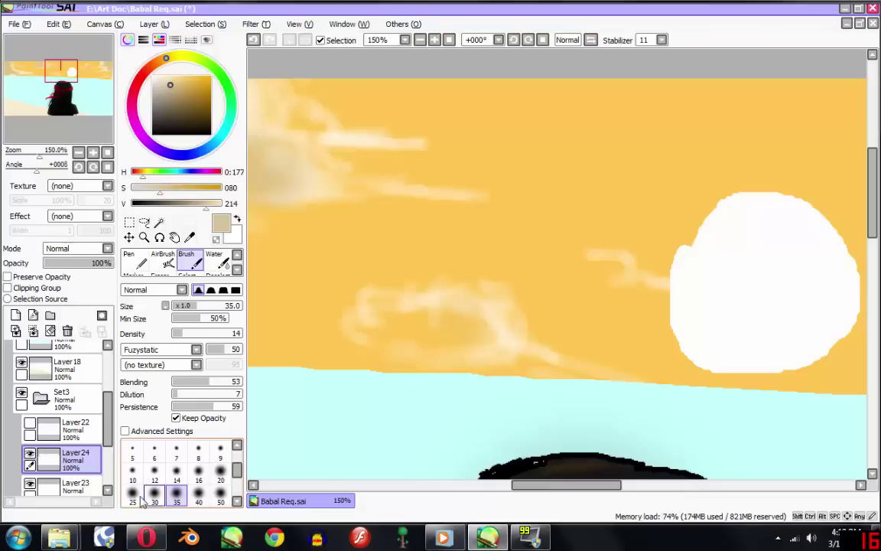
mouse_move(461, 325)
mouse_down()
mouse_move(468, 340)
mouse_move(393, 335)
mouse_move(415, 312)
mouse_up()
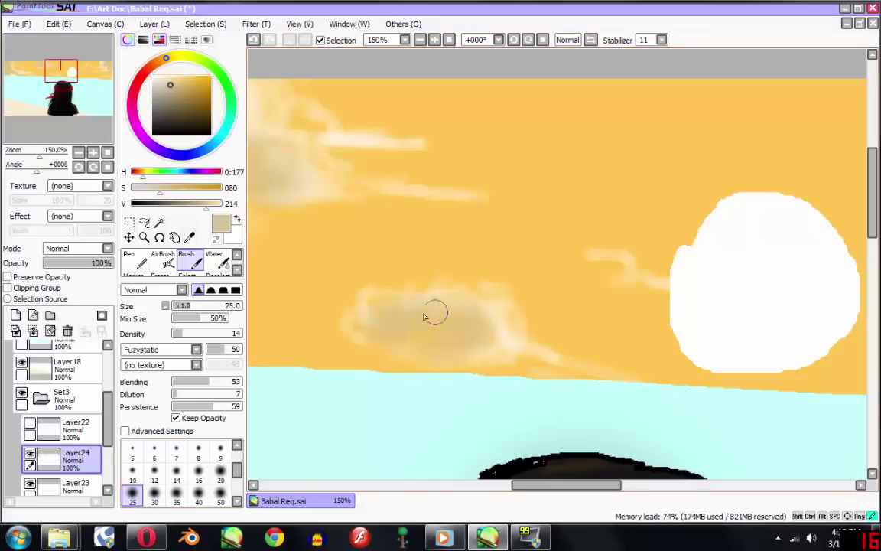
Step: Add tan shading to the upper-left cloud streaks, then collapse the Set3 group
scroll(523, 327, down, 4)
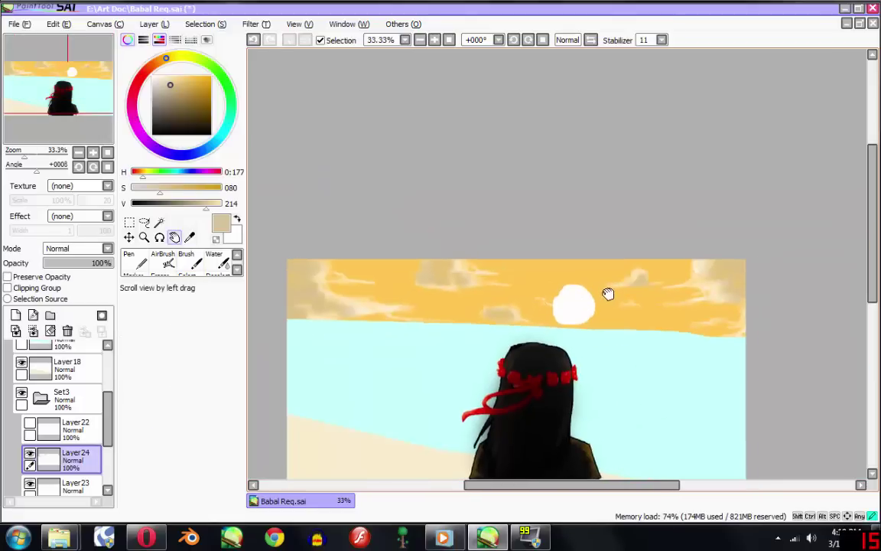
drag(607, 294, 588, 290)
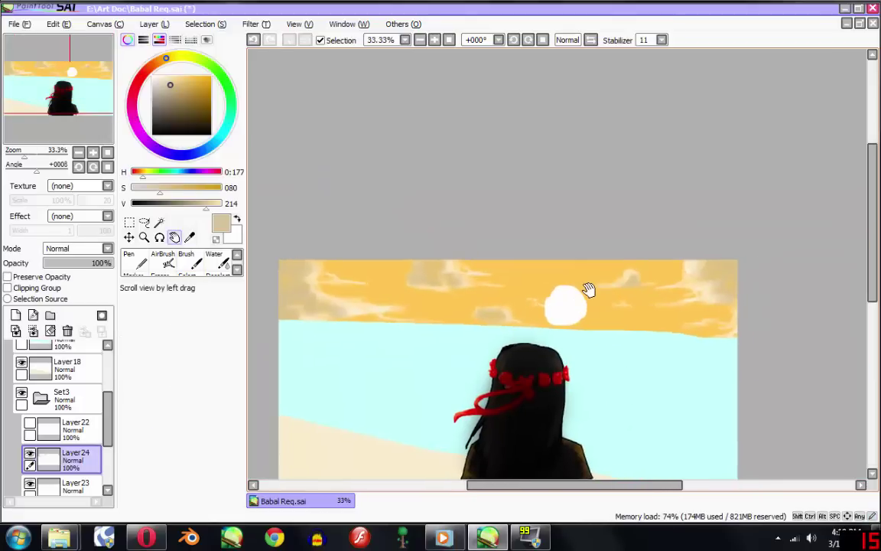
scroll(304, 284, up, 4)
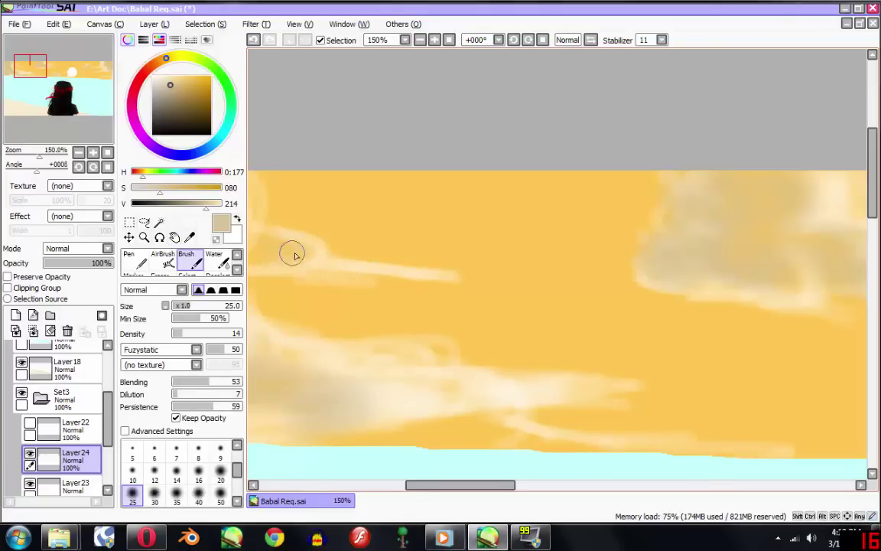
drag(321, 256, 413, 272)
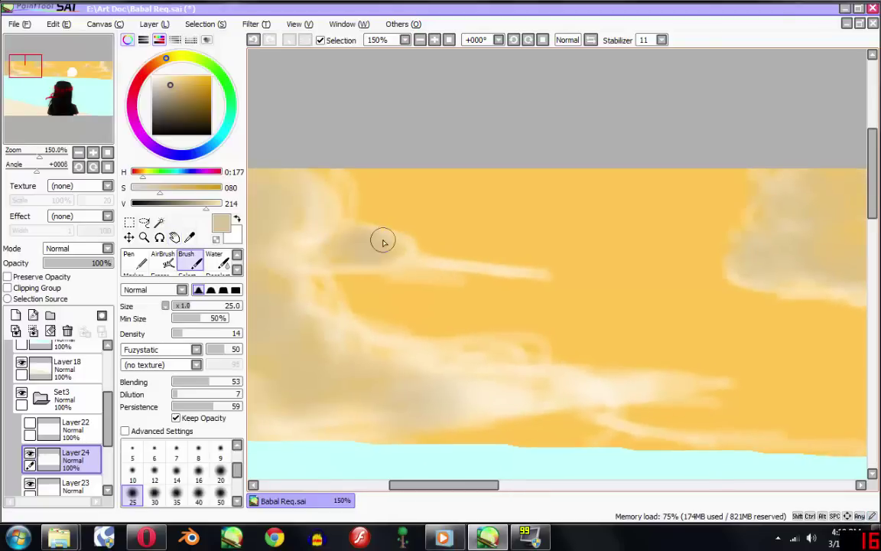
scroll(482, 264, down, 2)
scroll(482, 264, down, 2)
scroll(516, 260, up, 2)
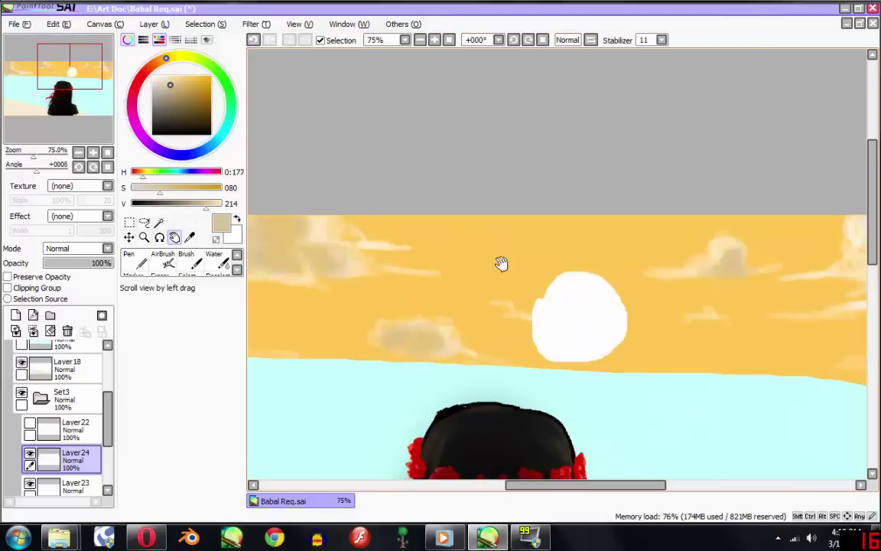
scroll(502, 262, down, 1)
scroll(668, 262, down, 2)
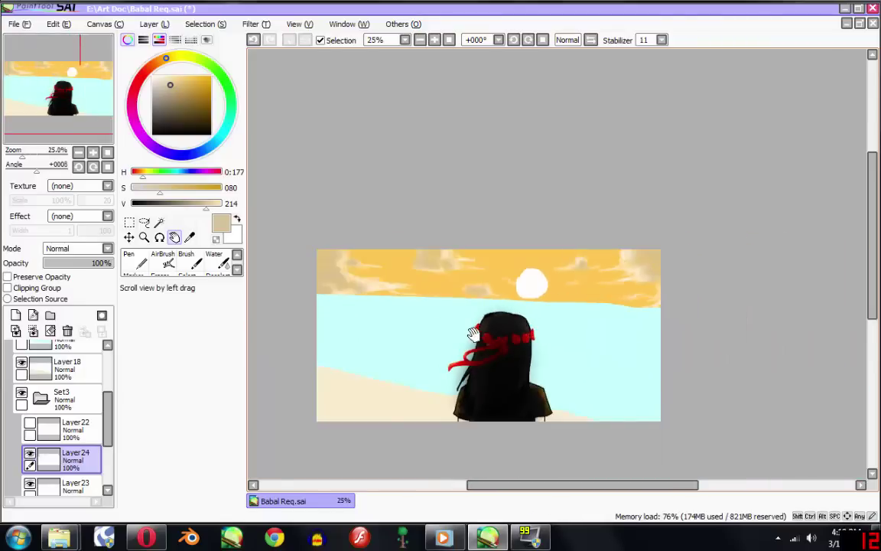
click(41, 399)
scroll(111, 419, up, 1)
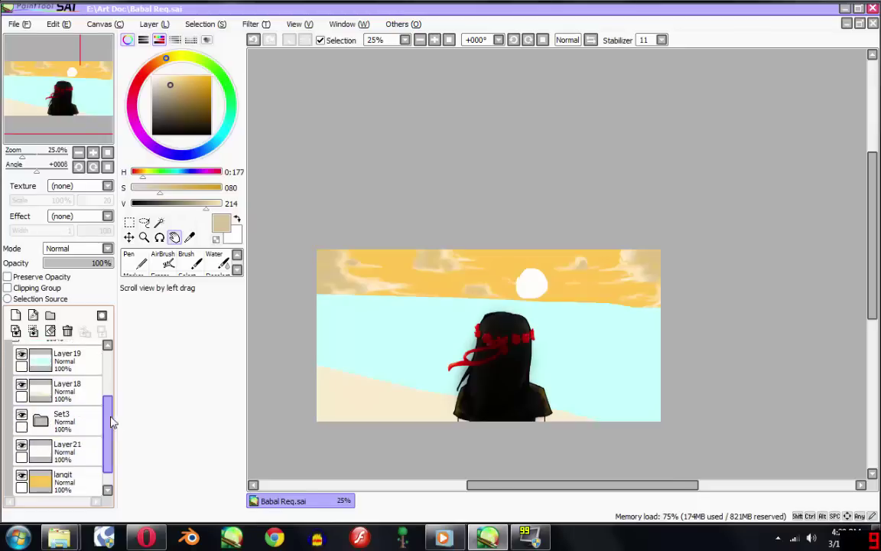
Step: Add Layer25 and set up a pale cream AirBrush at size 80
click(15, 315)
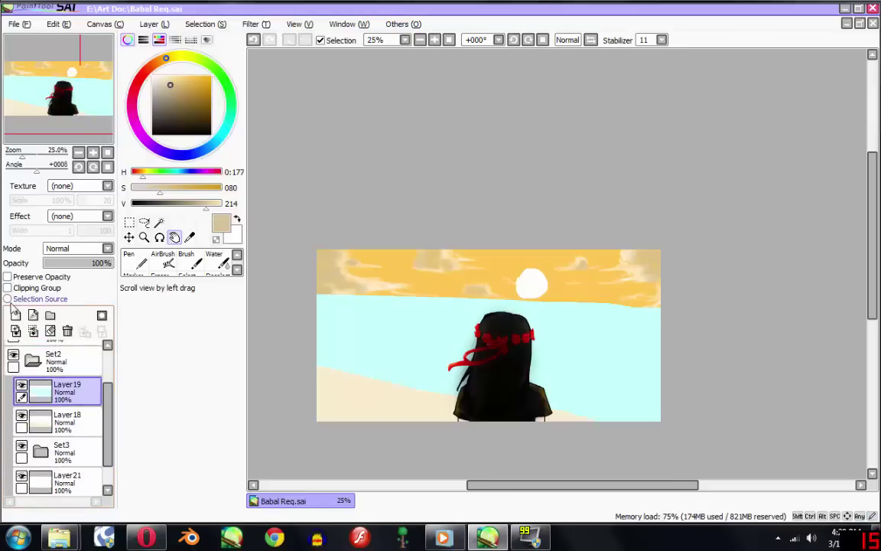
drag(247, 204, 246, 210)
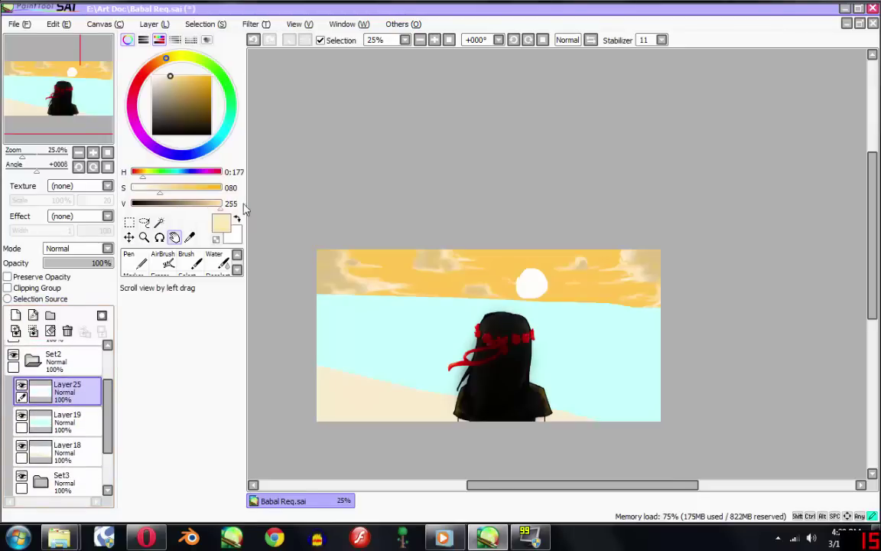
drag(175, 197, 147, 197)
key(space)
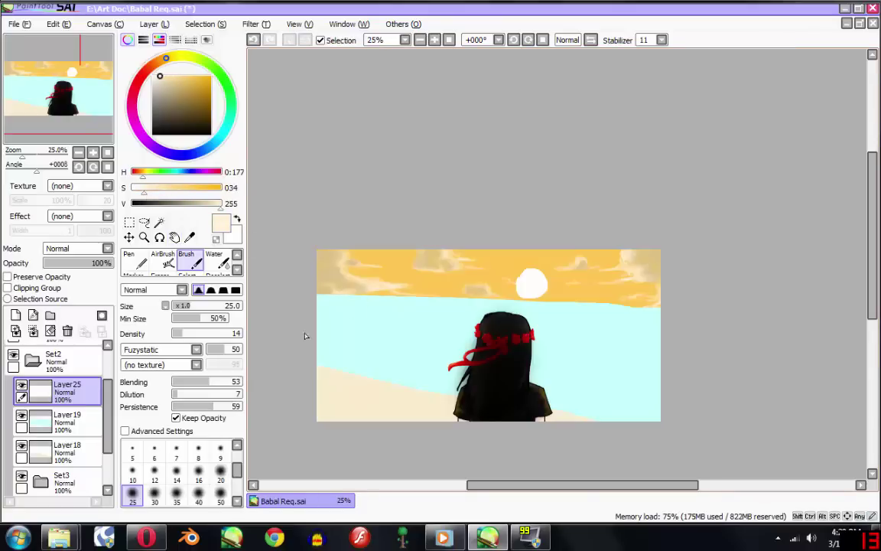
key(v)
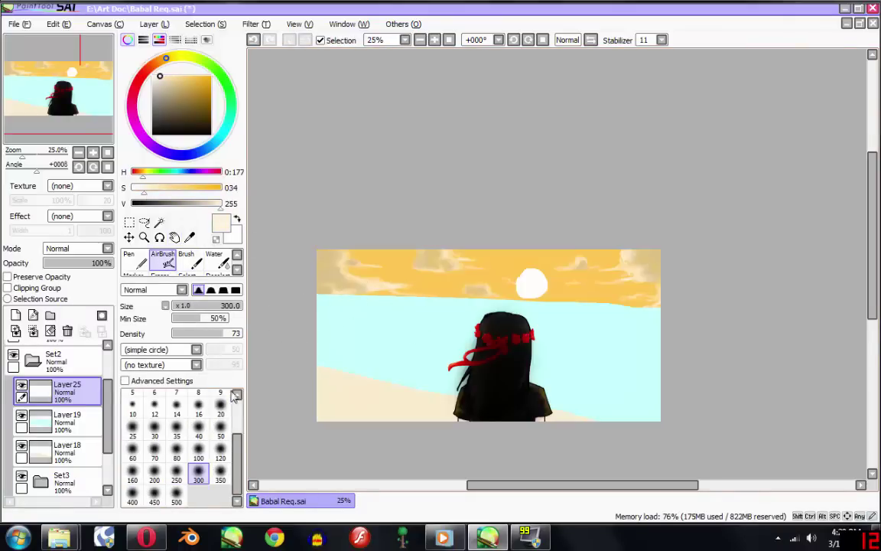
key(ctrl+plus)
click(177, 433)
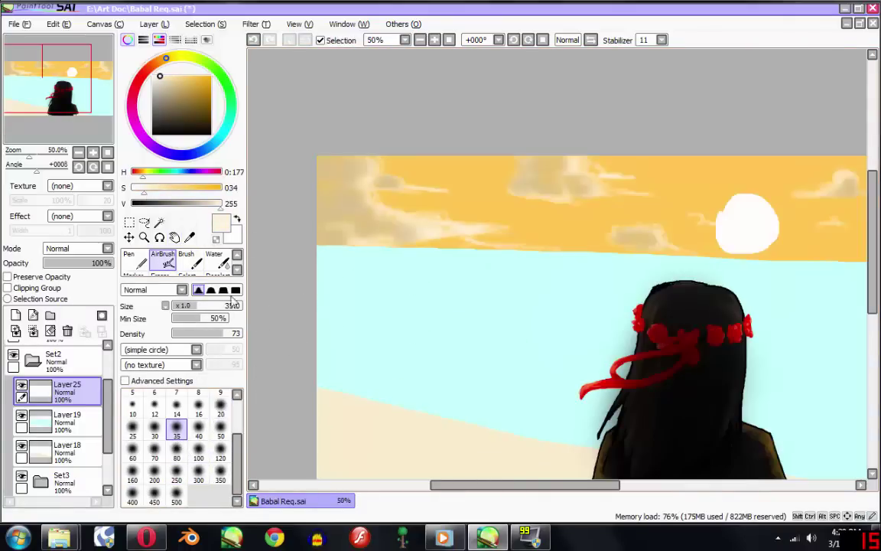
click(177, 455)
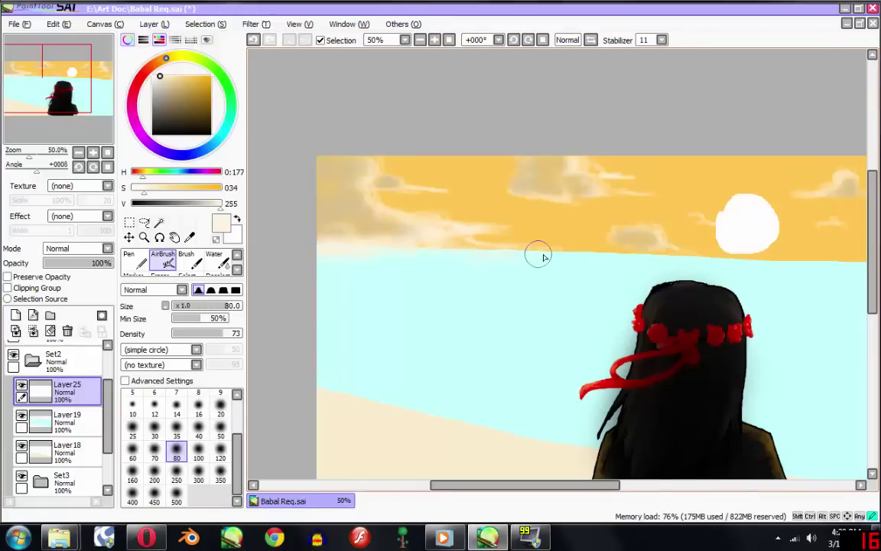
Step: Airbrush a pale cream haze along the horizon, then enlarge the airbrush to 250
key(space)
drag(738, 269, 582, 258)
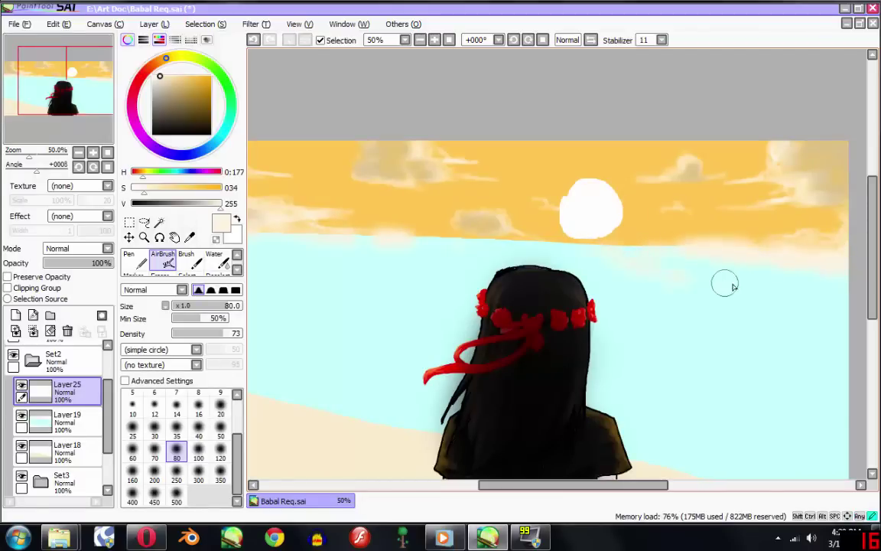
drag(451, 236, 366, 241)
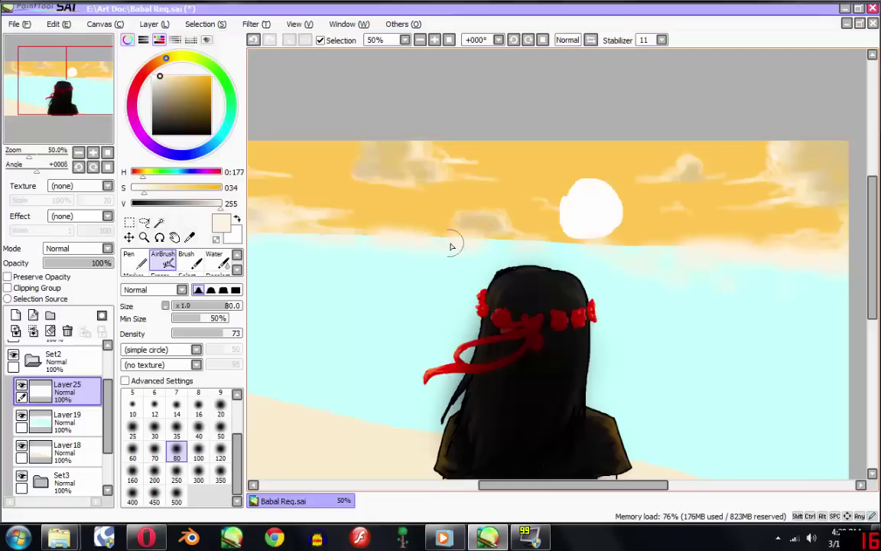
scroll(379, 239, down, 2)
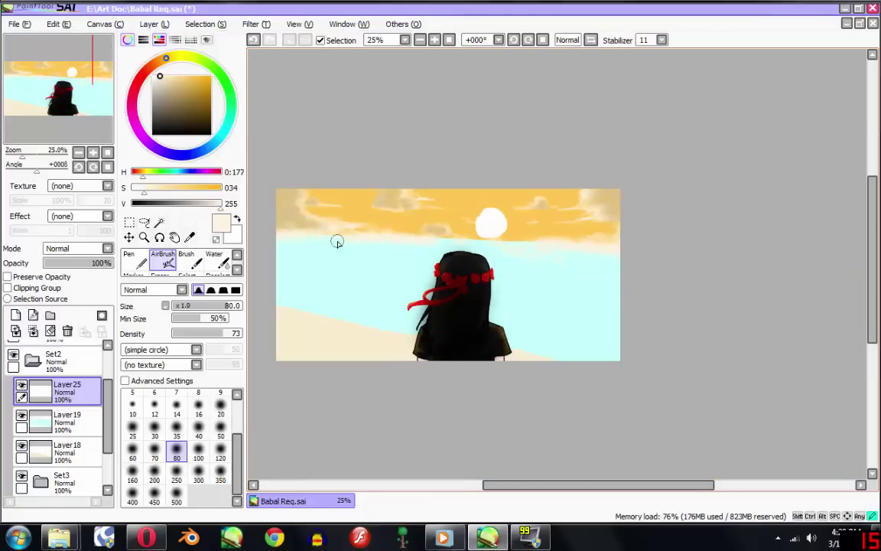
mouse_move(338, 241)
mouse_down()
mouse_move(291, 243)
mouse_move(367, 238)
mouse_move(623, 267)
mouse_move(403, 237)
mouse_move(299, 240)
mouse_move(329, 251)
mouse_move(365, 236)
mouse_up()
click(177, 480)
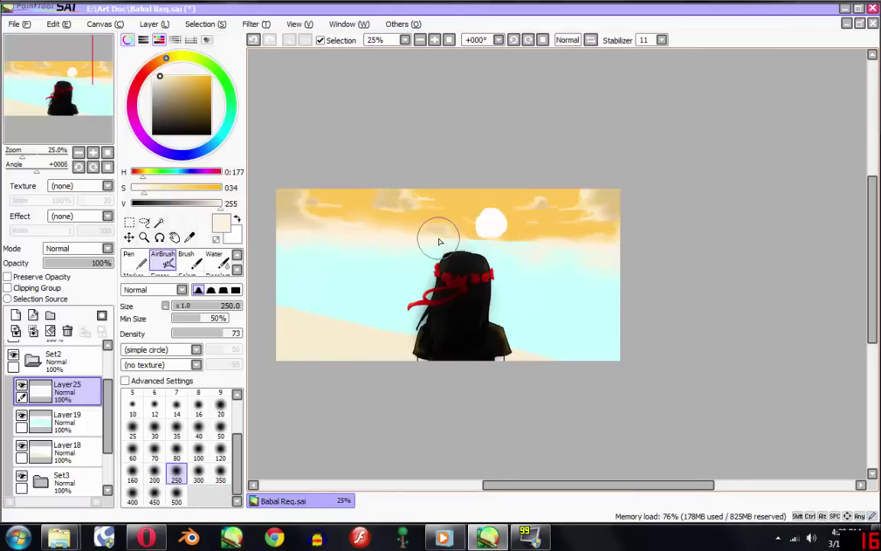
scroll(439, 242, down, 1)
scroll(466, 216, up, 1)
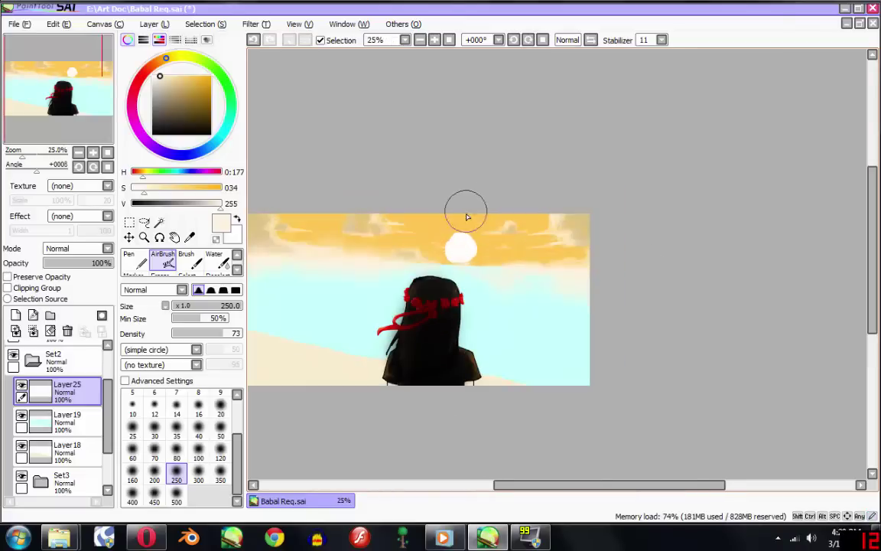
scroll(72, 417, down, 1)
Step: Add Layer26 above langit and airbrush a soft pale yellow glow around the sun
scroll(72, 417, down, 1)
click(65, 480)
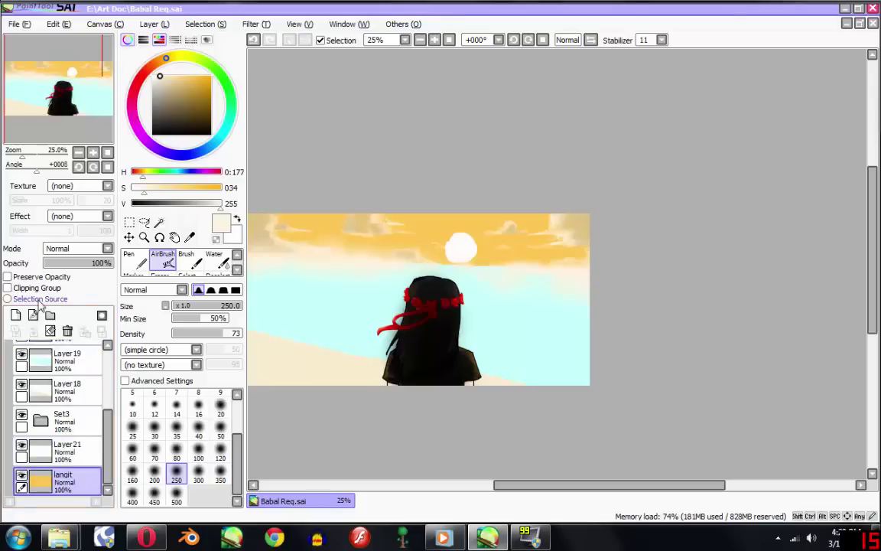
click(17, 316)
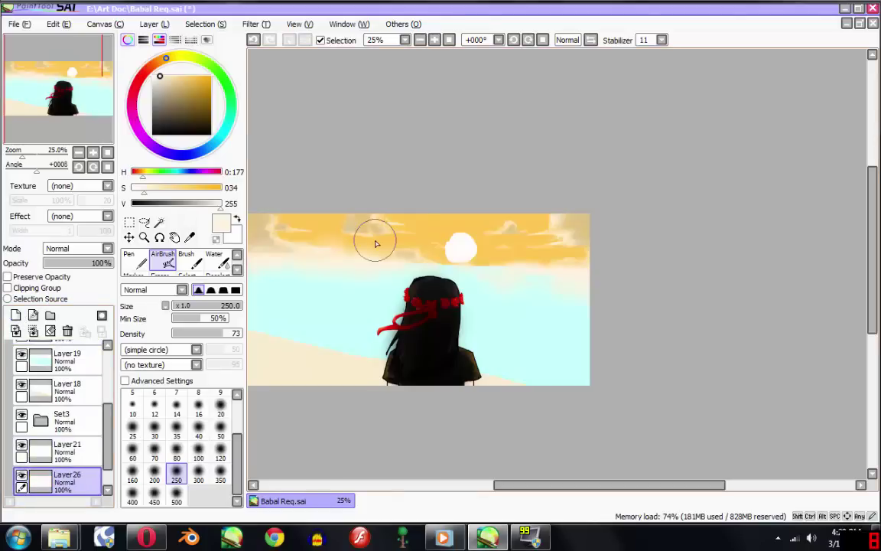
scroll(413, 222, up, 1)
alt+click(503, 210)
drag(189, 187, 179, 194)
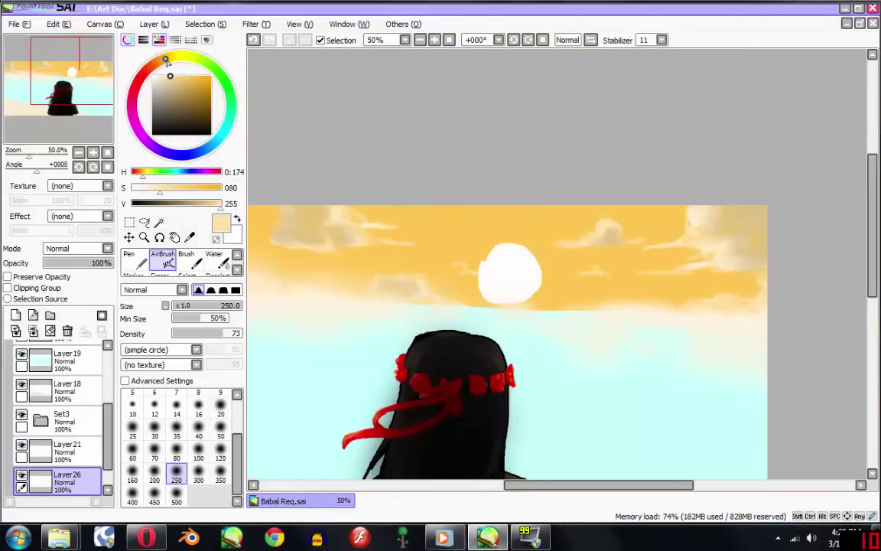
drag(167, 62, 176, 57)
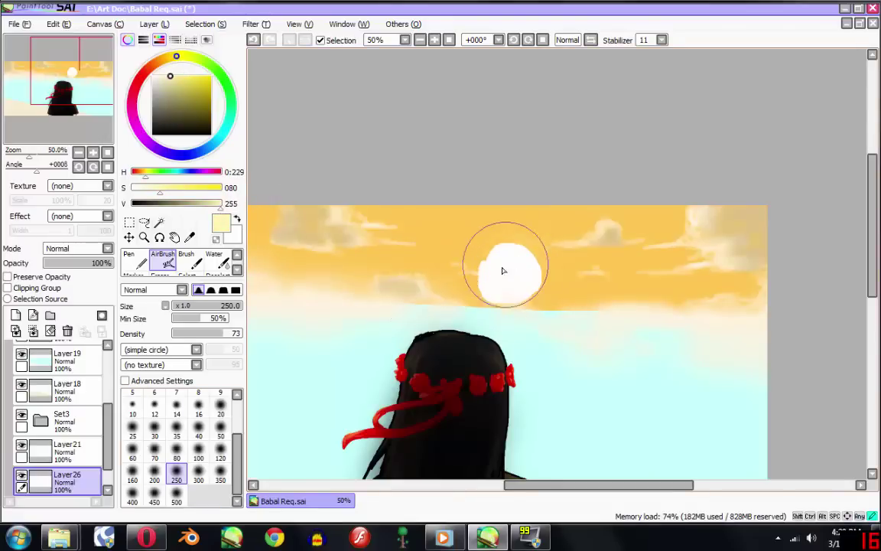
mouse_move(504, 270)
mouse_down()
mouse_move(490, 277)
mouse_move(523, 269)
mouse_move(527, 282)
mouse_move(552, 285)
mouse_move(496, 268)
mouse_move(482, 273)
mouse_move(516, 276)
mouse_up()
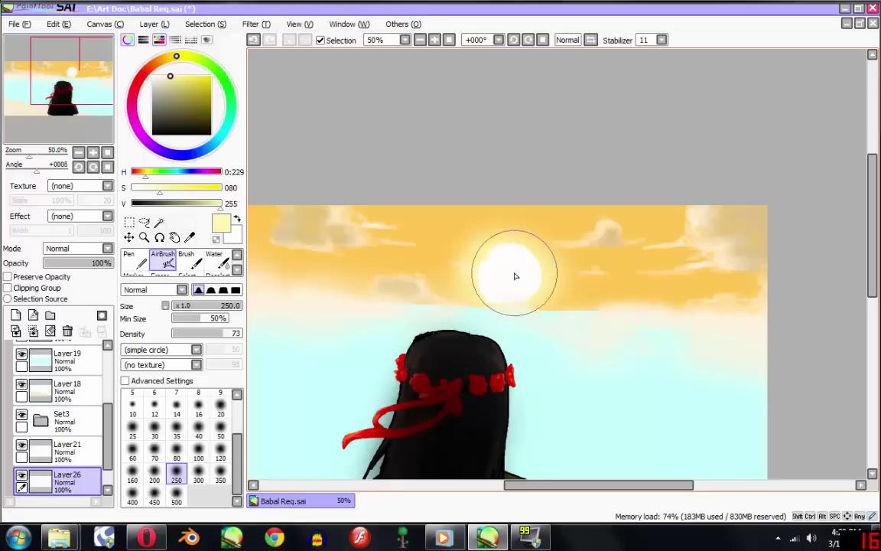
Step: Lower Layer25's haze opacity to 36%, then reselect the langit layer
scroll(510, 253, down, 2)
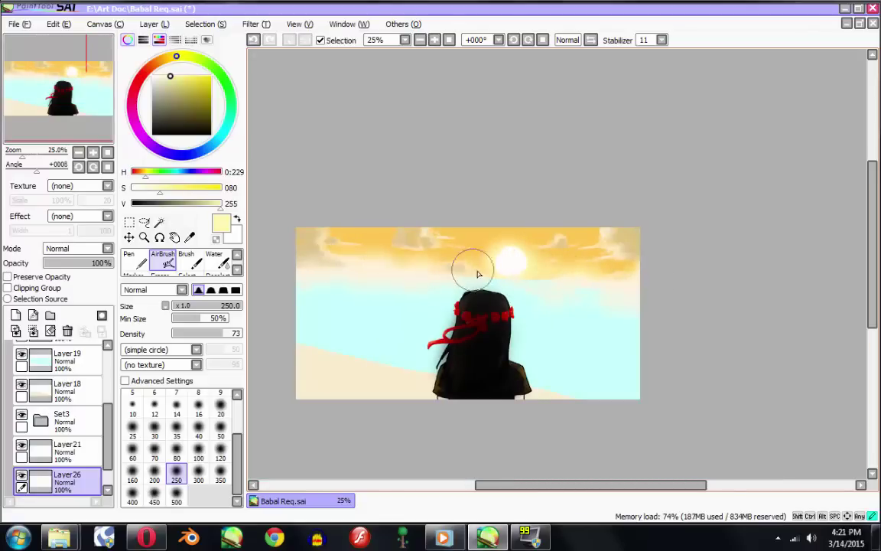
scroll(88, 399, up, 2)
scroll(85, 403, up, 1)
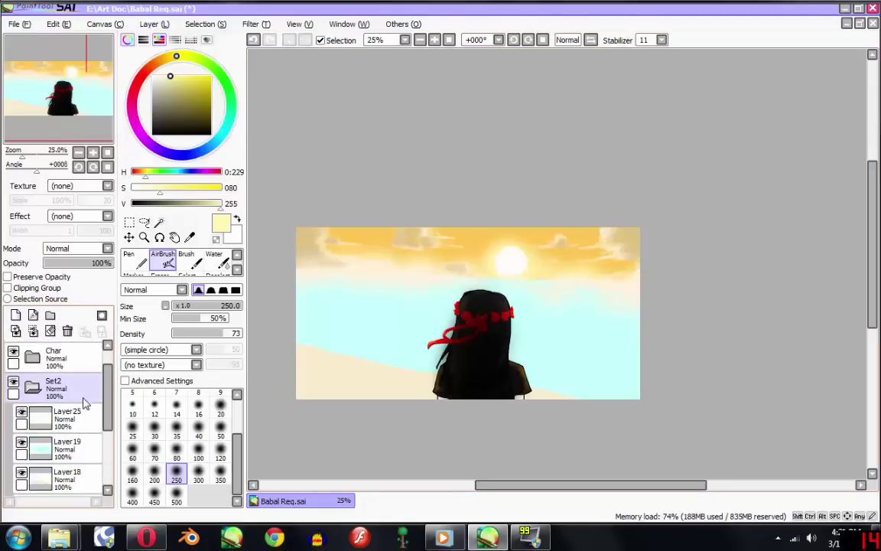
scroll(84, 403, up, 1)
click(65, 444)
drag(84, 262, 71, 262)
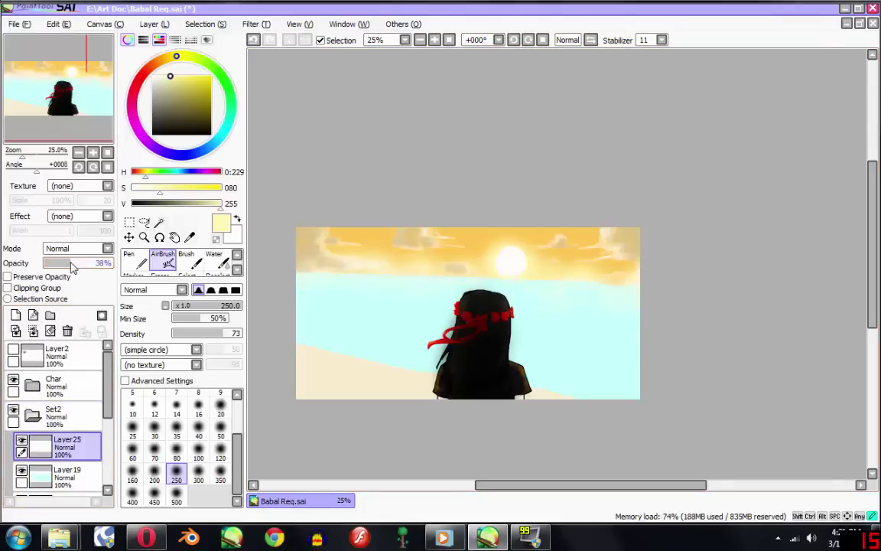
scroll(65, 406, down, 5)
click(65, 420)
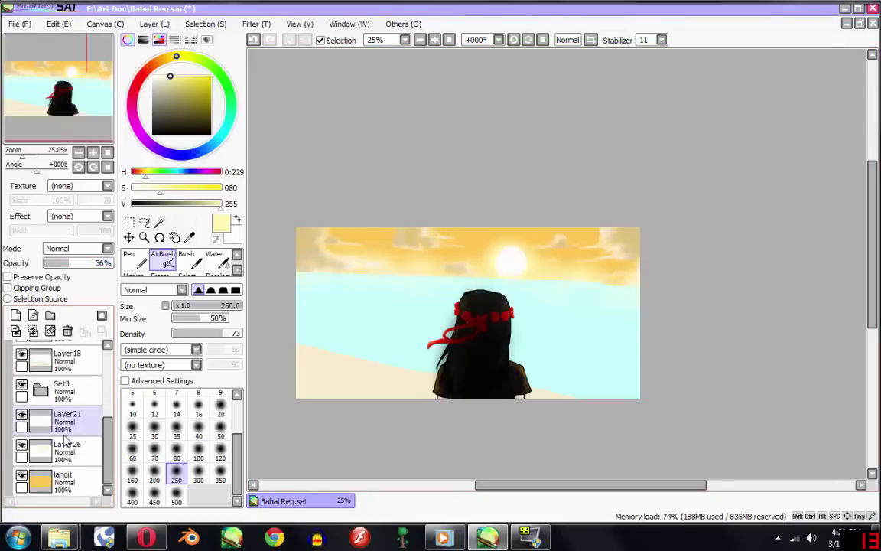
scroll(71, 432, up, 1)
scroll(77, 462, down, 1)
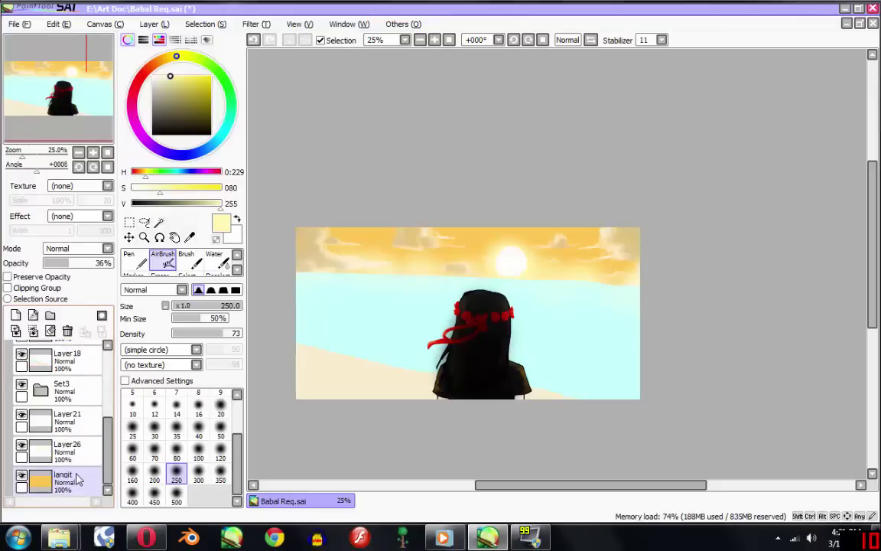
click(65, 480)
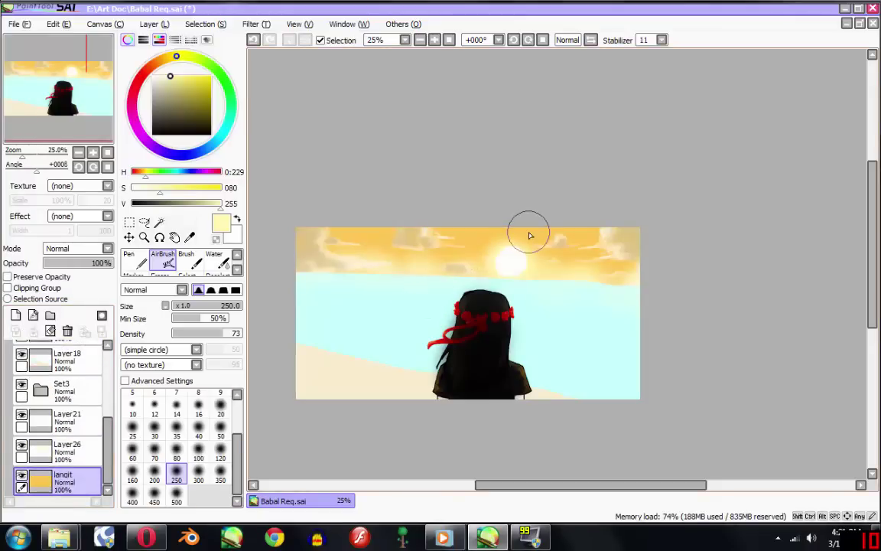
Step: Airbrush a saturated orange wash along the sky top on a new layer at 31% opacity
scroll(476, 237, up, 2)
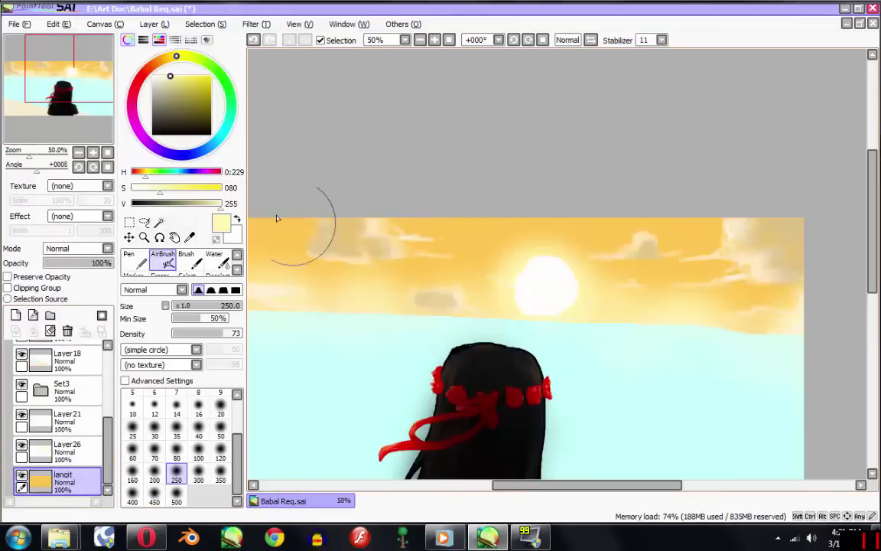
drag(173, 55, 149, 65)
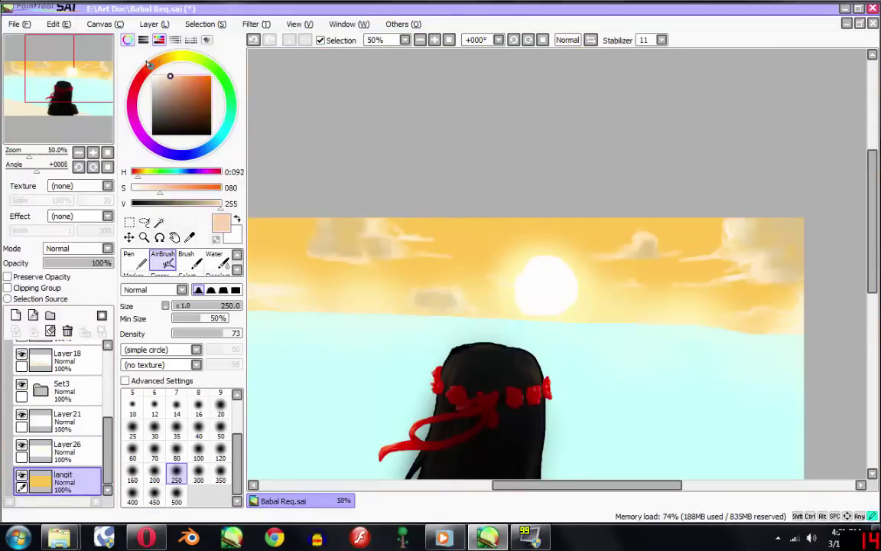
click(211, 76)
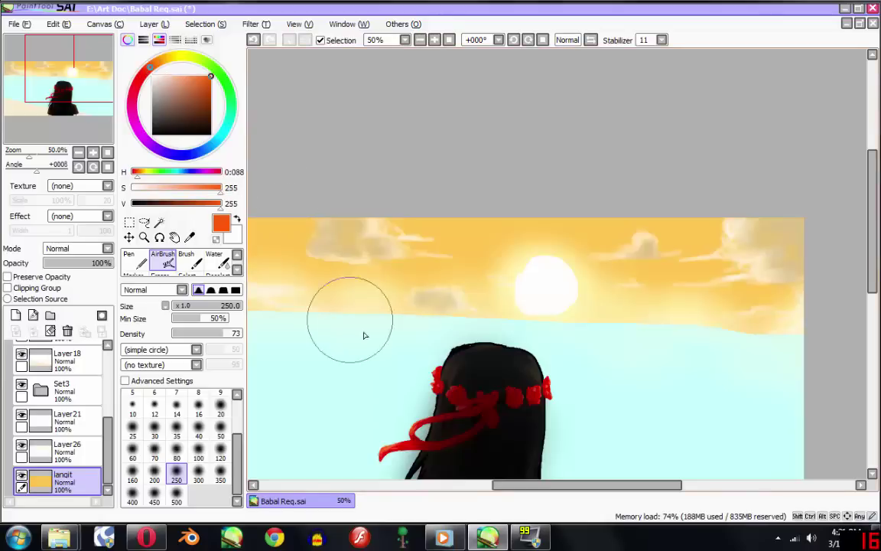
click(16, 314)
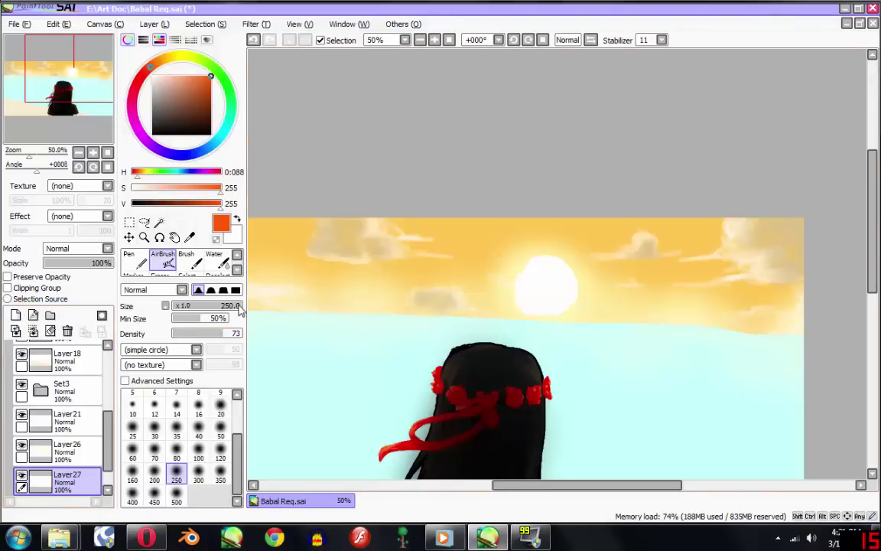
drag(453, 208, 490, 220)
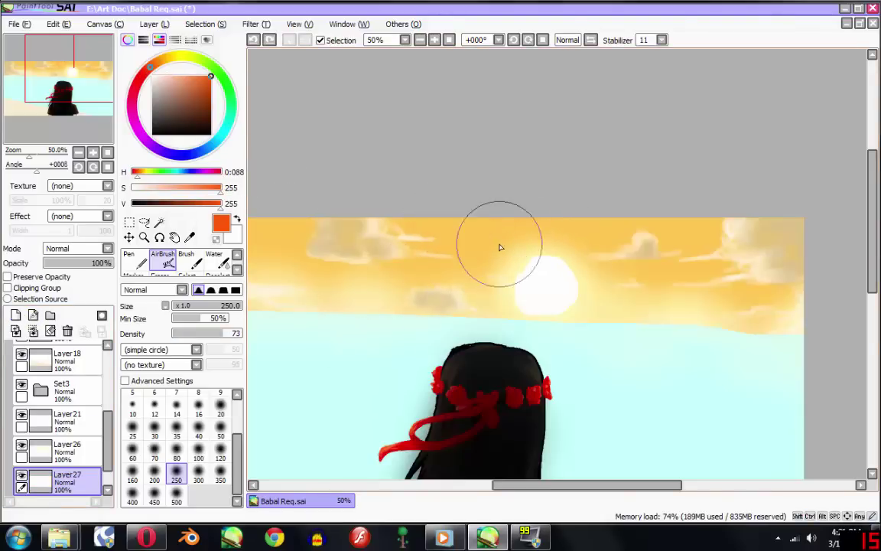
scroll(498, 244, down, 3)
drag(655, 239, 338, 242)
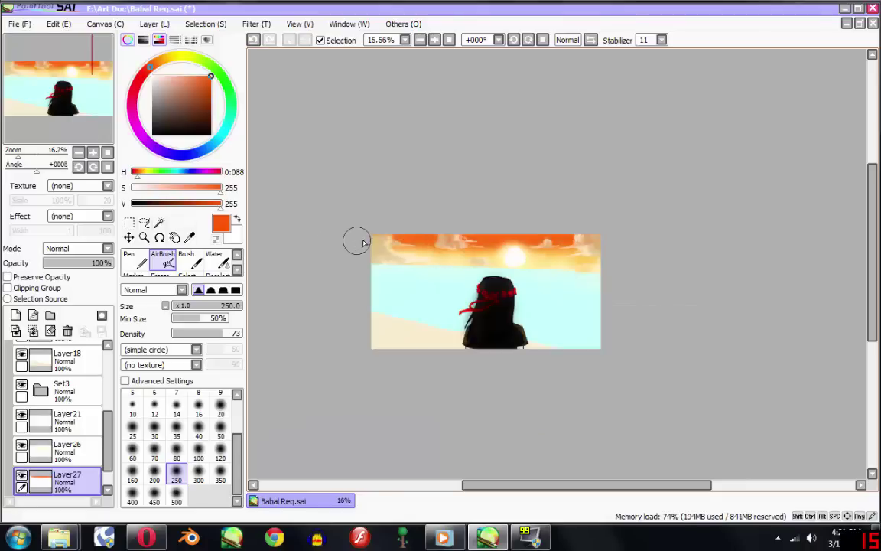
drag(77, 264, 55, 264)
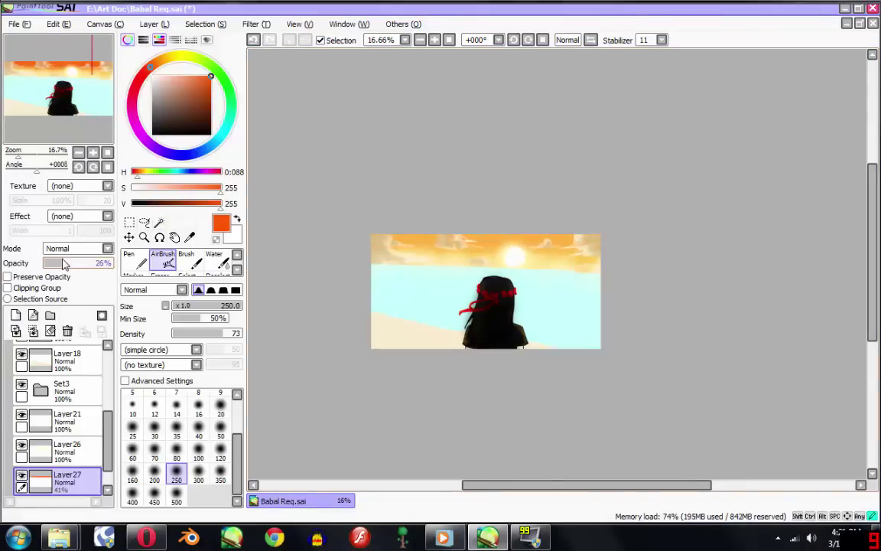
Step: Airbrush faint black shading along the sky top on another new layer at 9% opacity
click(34, 314)
mouse_move(173, 187)
mouse_down()
mouse_move(131, 188)
mouse_move(132, 203)
mouse_up()
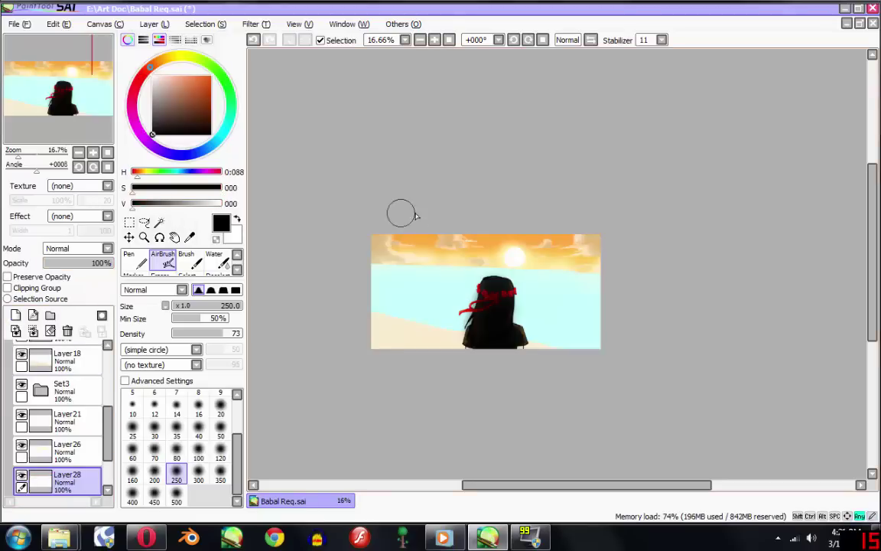
drag(604, 243, 359, 246)
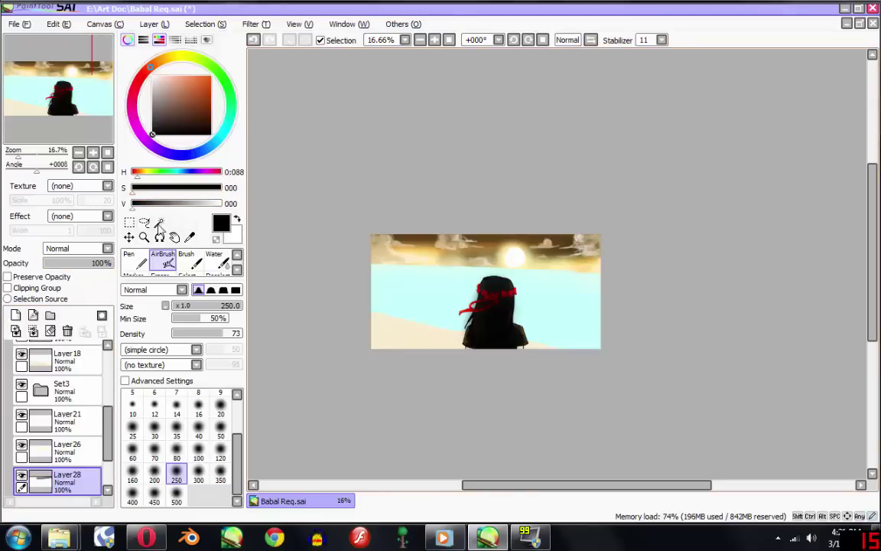
drag(84, 263, 51, 266)
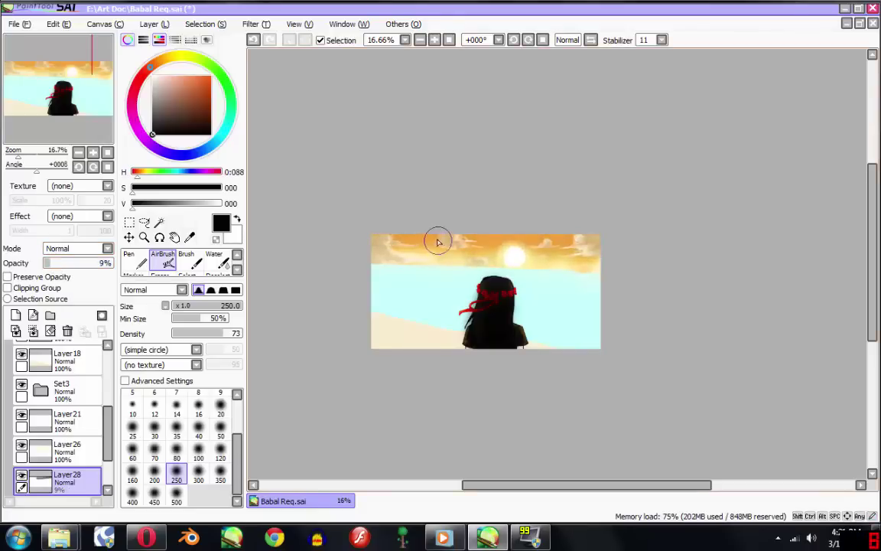
scroll(437, 238, up, 2)
key(space)
mouse_move(635, 281)
mouse_down()
mouse_move(590, 273)
mouse_move(596, 283)
mouse_move(562, 270)
mouse_up()
Step: On Layer21, try erasing the sun's edge and undo the hard bite
scroll(89, 458, down, 2)
scroll(61, 379, down, 1)
click(67, 358)
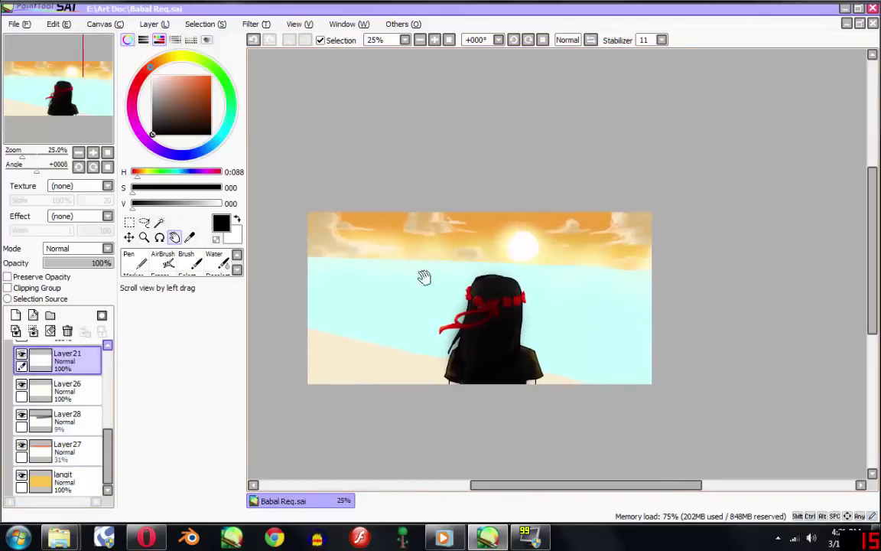
key(e)
scroll(528, 233, up, 4)
drag(527, 238, 438, 275)
key(ctrl+z)
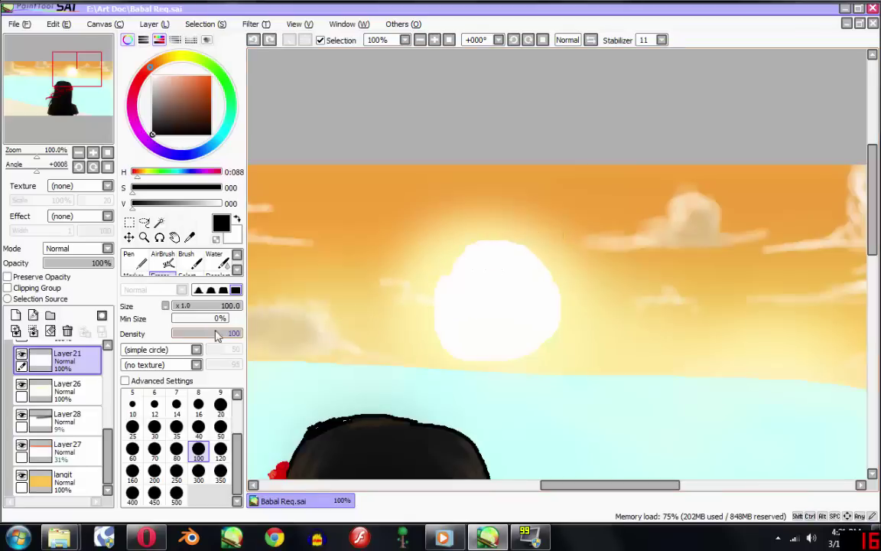
Step: Lightly erase the sun's top edge with the softest eraser shape
click(198, 289)
mouse_move(454, 244)
mouse_down()
mouse_move(561, 250)
mouse_move(419, 338)
mouse_move(556, 262)
mouse_up()
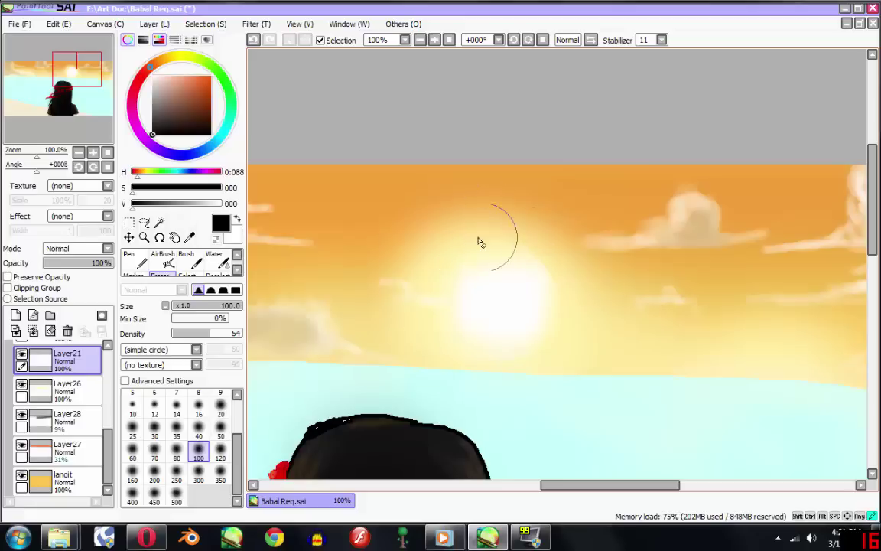
scroll(557, 261, down, 3)
scroll(562, 238, down, 1)
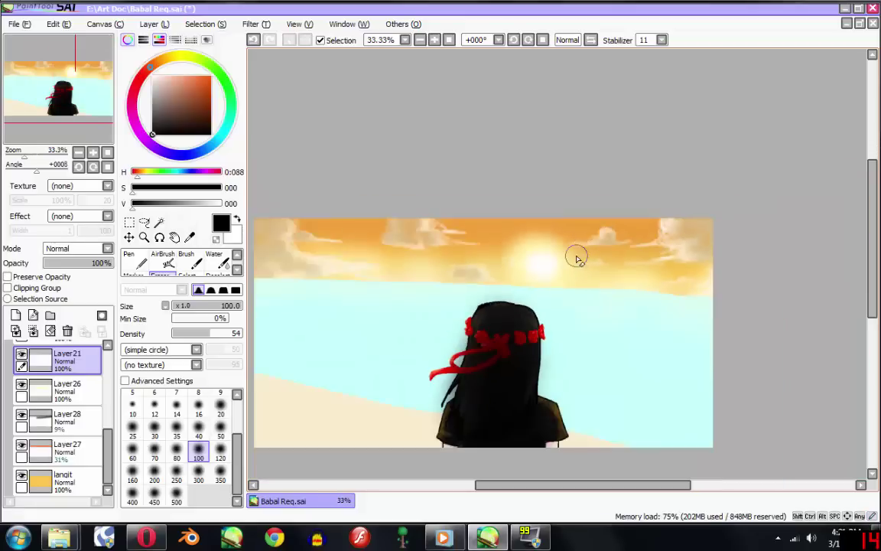
scroll(581, 257, down, 1)
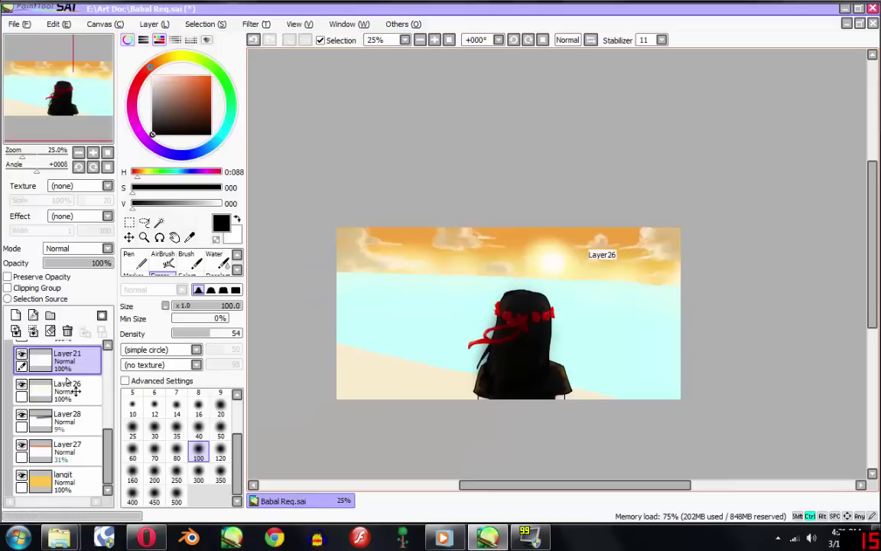
scroll(65, 378, up, 1)
Step: Check the Set3 clouds and Layer18 sand by expanding and toggling their visibility
click(46, 379)
click(42, 375)
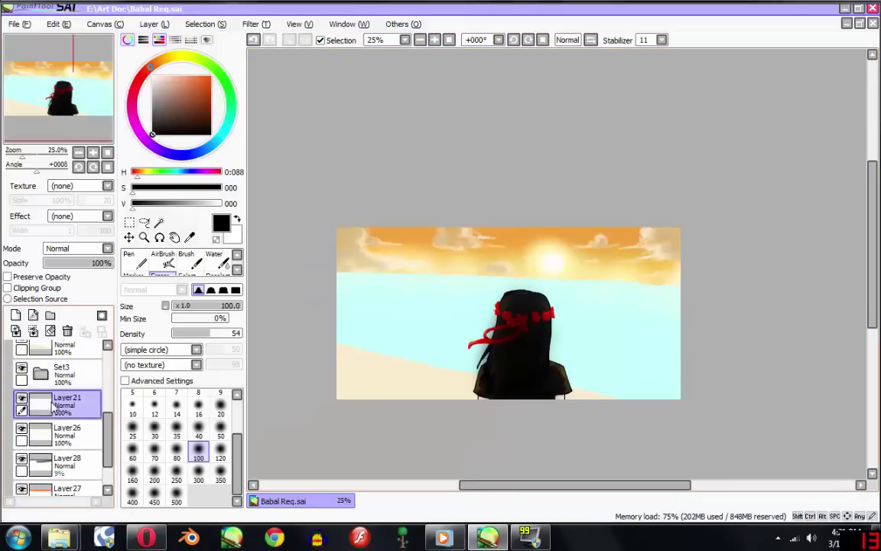
scroll(47, 390, down, 1)
scroll(51, 402, up, 1)
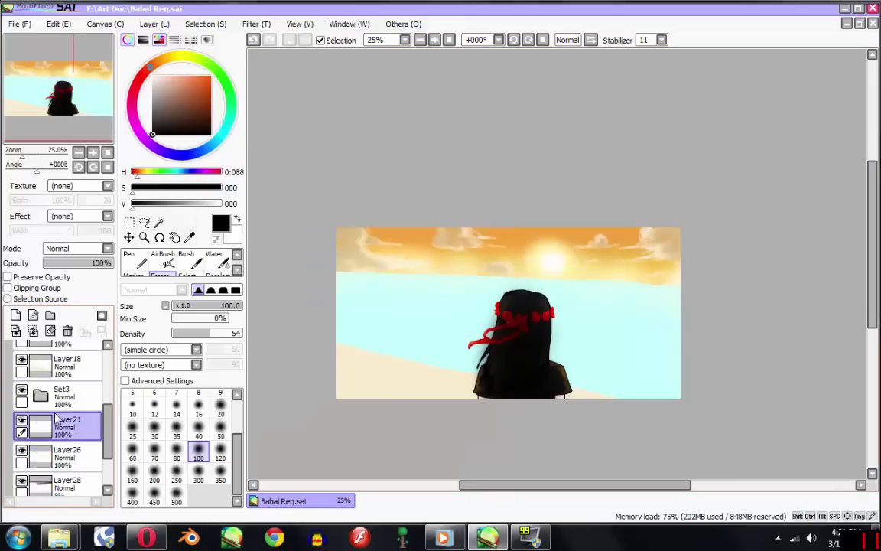
click(22, 390)
click(21, 391)
scroll(46, 402, up, 1)
scroll(50, 410, up, 1)
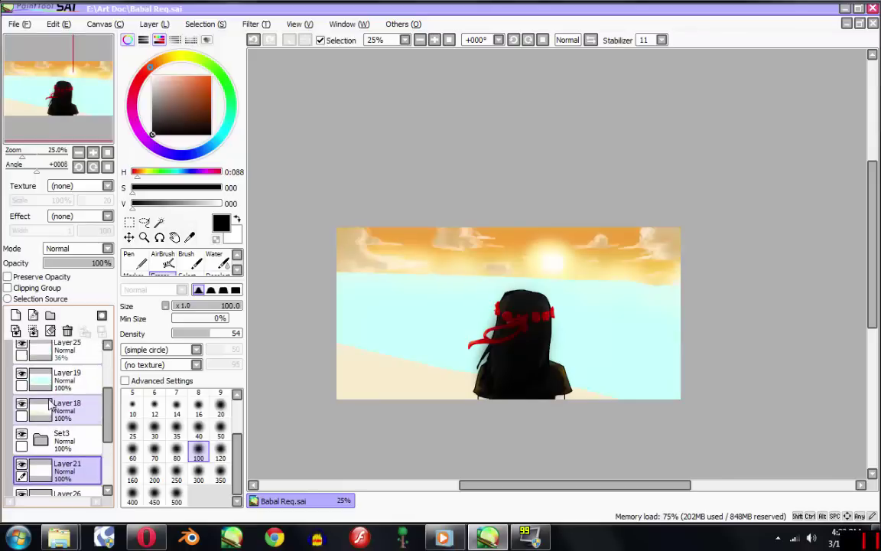
click(21, 406)
click(21, 406)
scroll(68, 390, up, 1)
Step: Add a Set4 folder with new Layer29 above the sea Layer19
click(68, 394)
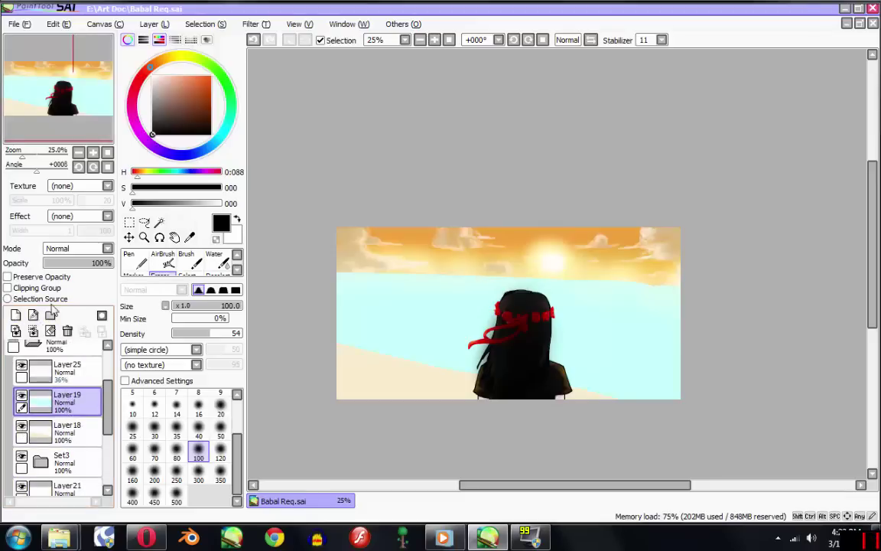
click(50, 314)
click(15, 315)
Step: Eyedrop the sea's light cyan and darken it to V 204
scroll(360, 320, up, 1)
alt+click(416, 333)
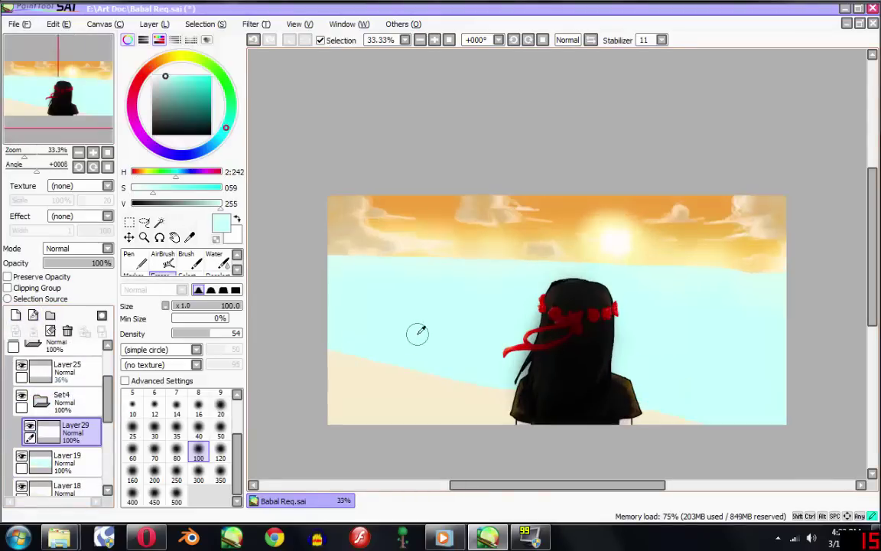
drag(215, 203, 202, 204)
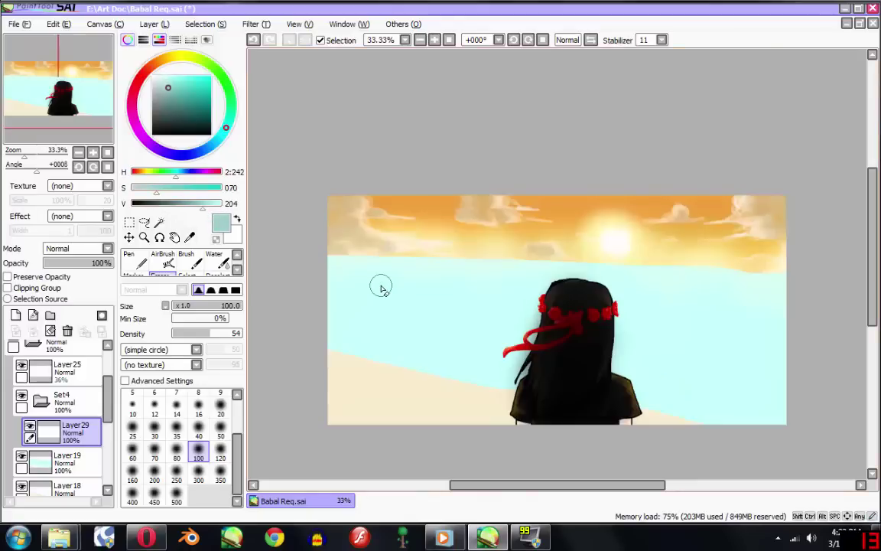
Step: Turn the reference photo Layer2 back on
key(space)
scroll(54, 398, up, 5)
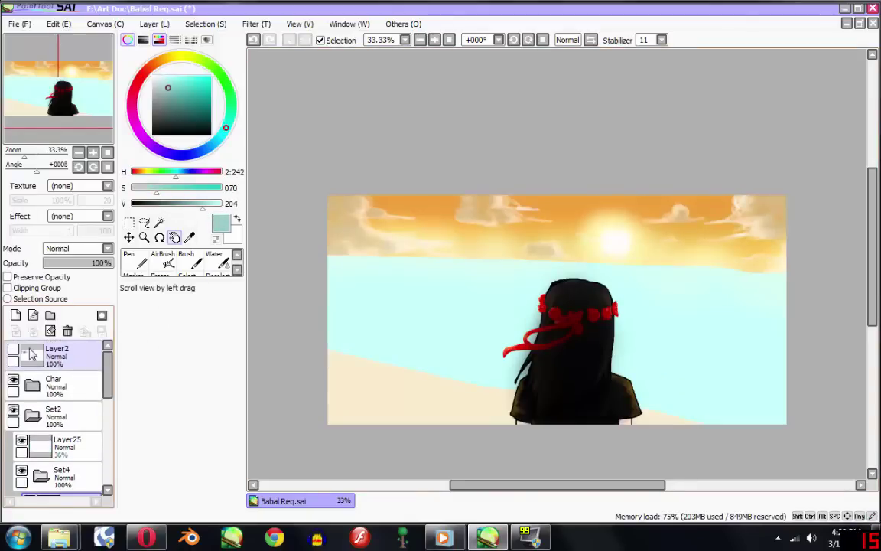
click(14, 350)
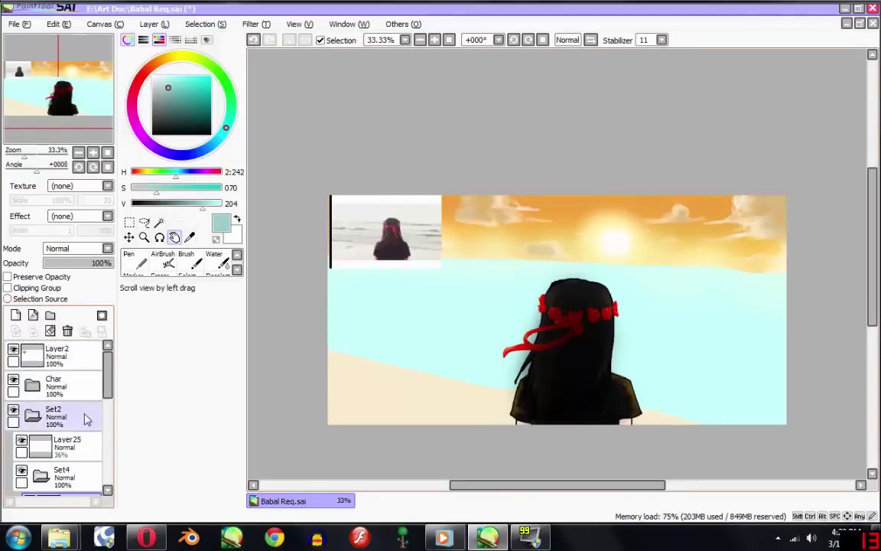
scroll(86, 417, down, 2)
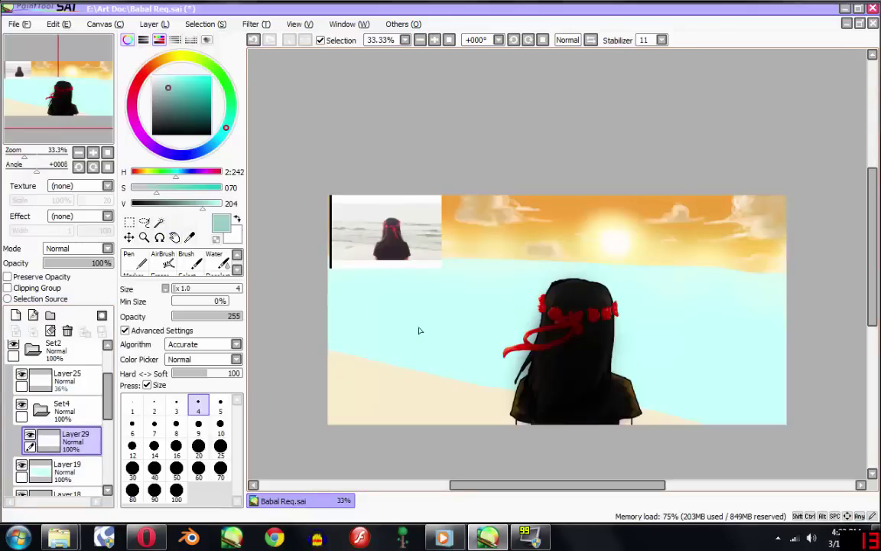
scroll(379, 326, up, 1)
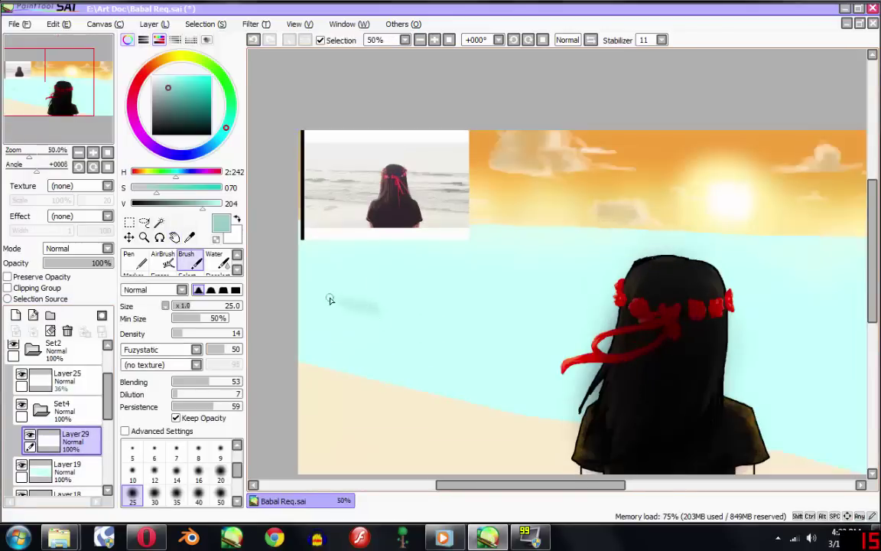
Step: Paint darker-cyan wave streaks on Layer29 with a size-14 Fuzzystatic brush, then add Layer30
click(176, 452)
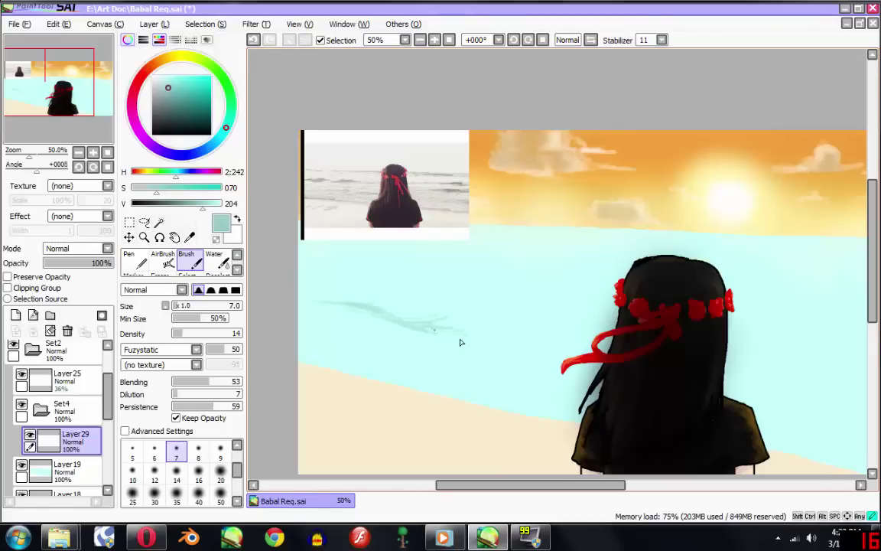
click(176, 475)
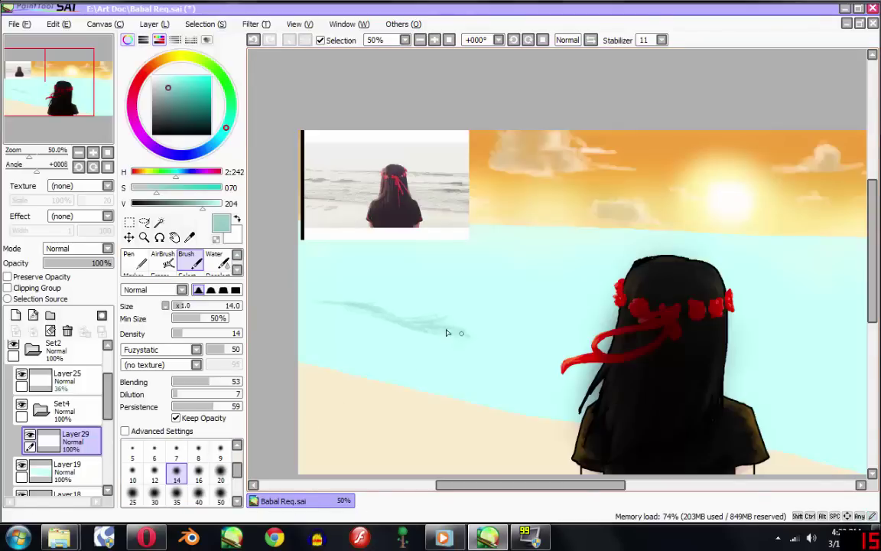
drag(448, 333, 519, 352)
drag(472, 269, 443, 287)
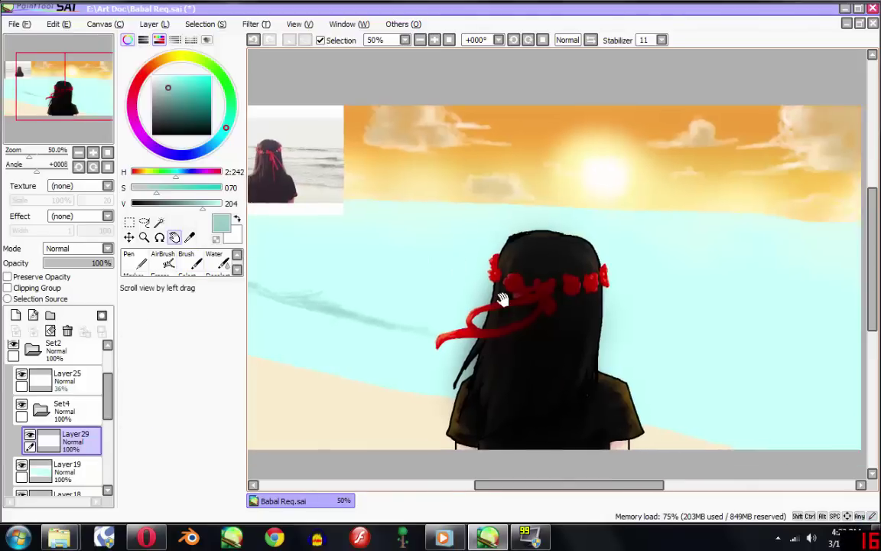
scroll(444, 286, down, 3)
scroll(511, 290, up, 1)
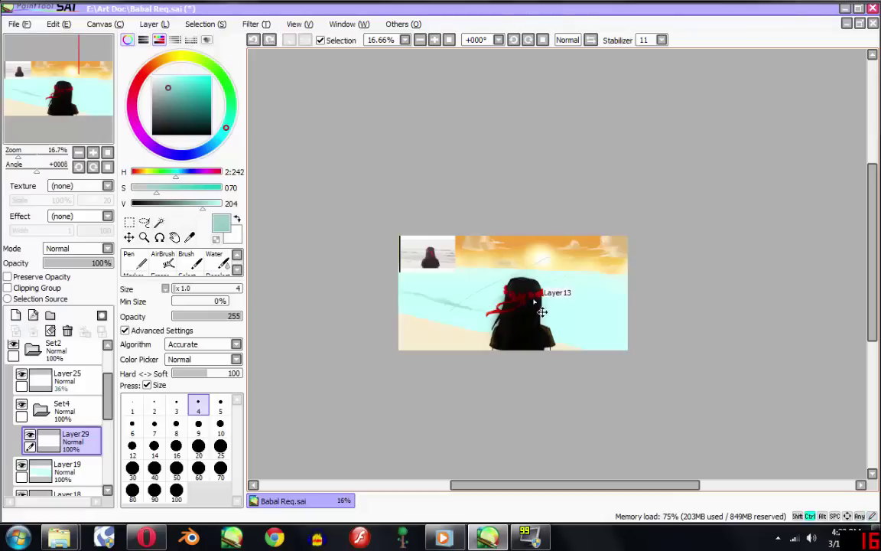
scroll(502, 320, up, 3)
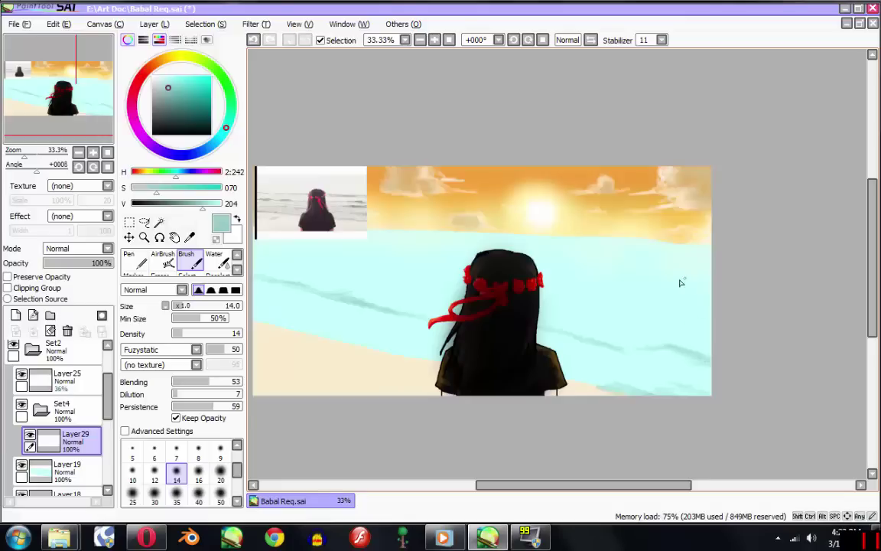
drag(398, 302, 485, 304)
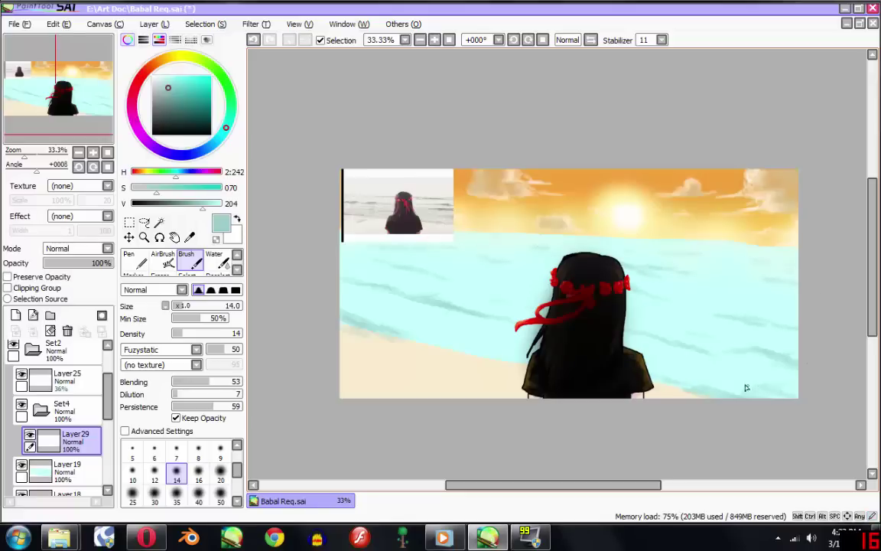
scroll(723, 287, down, 1)
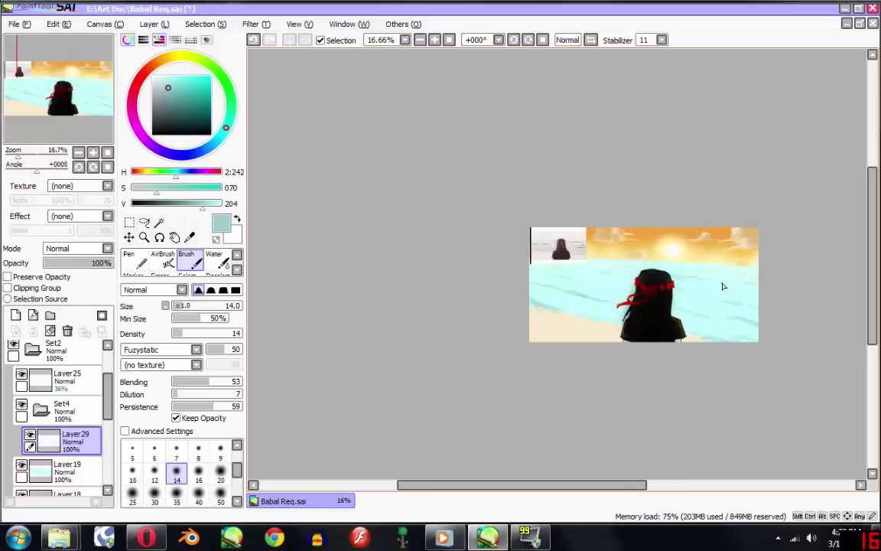
scroll(759, 283, up, 3)
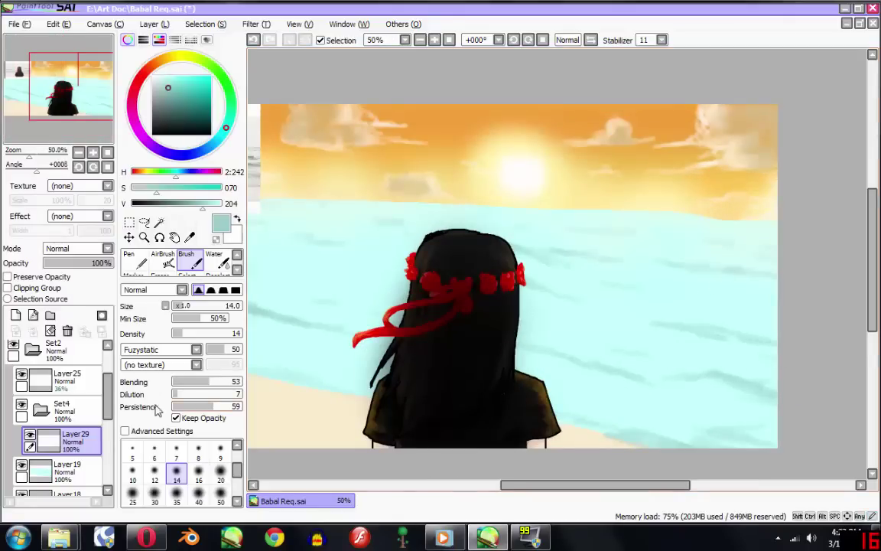
click(16, 315)
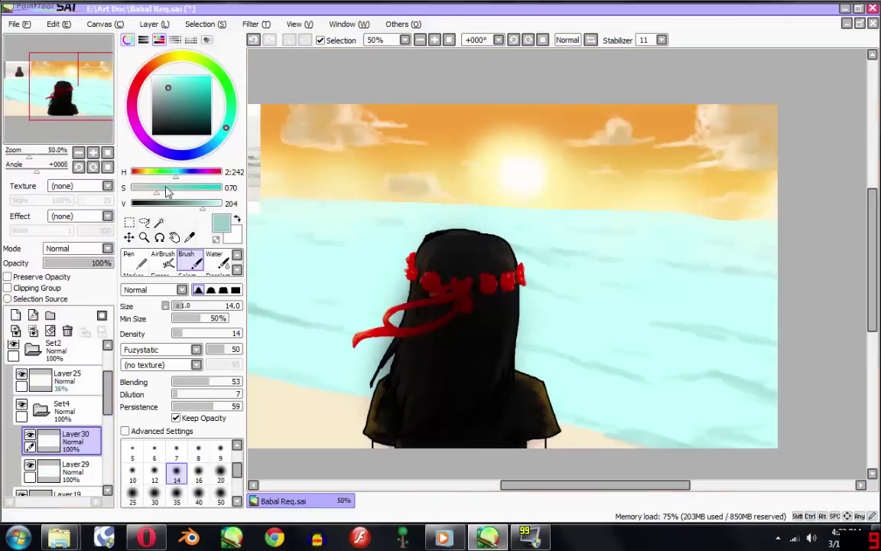
Step: Change the paint colour to a paler, full-value cyan
drag(167, 201, 223, 202)
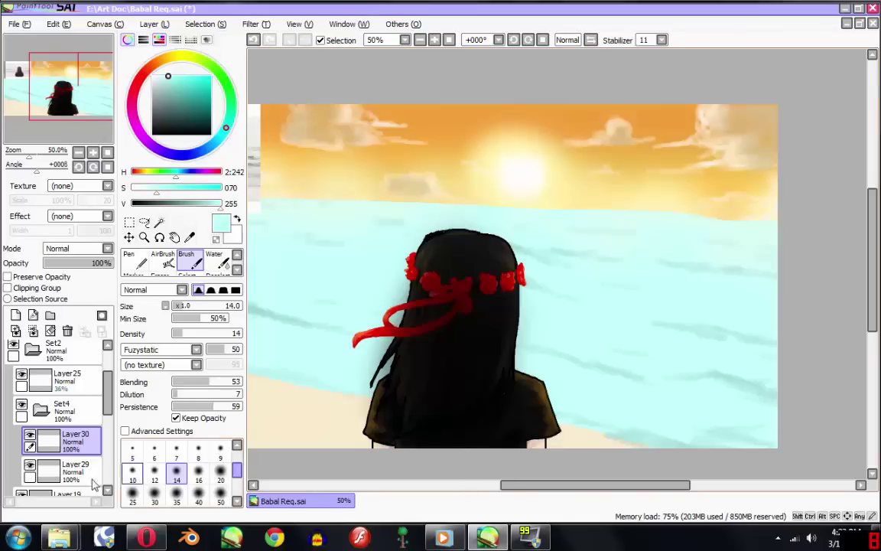
drag(155, 196, 147, 191)
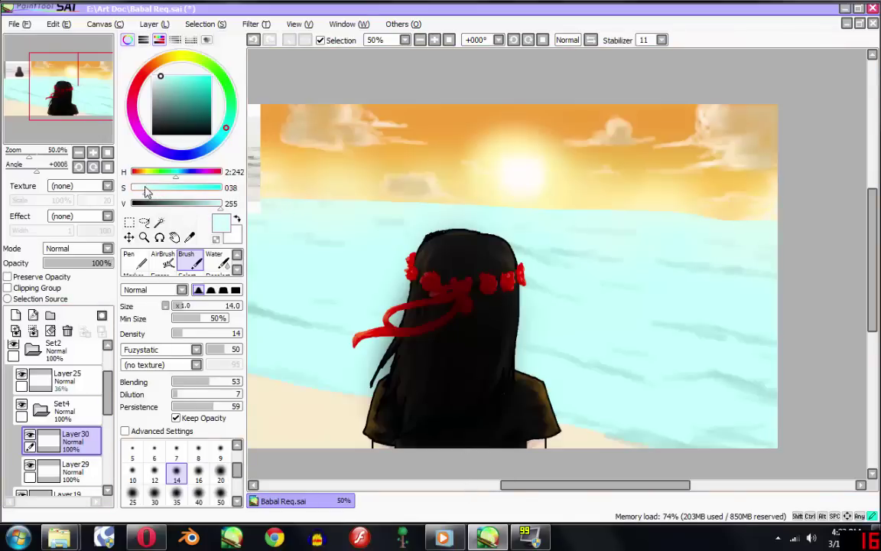
scroll(620, 351, up, 1)
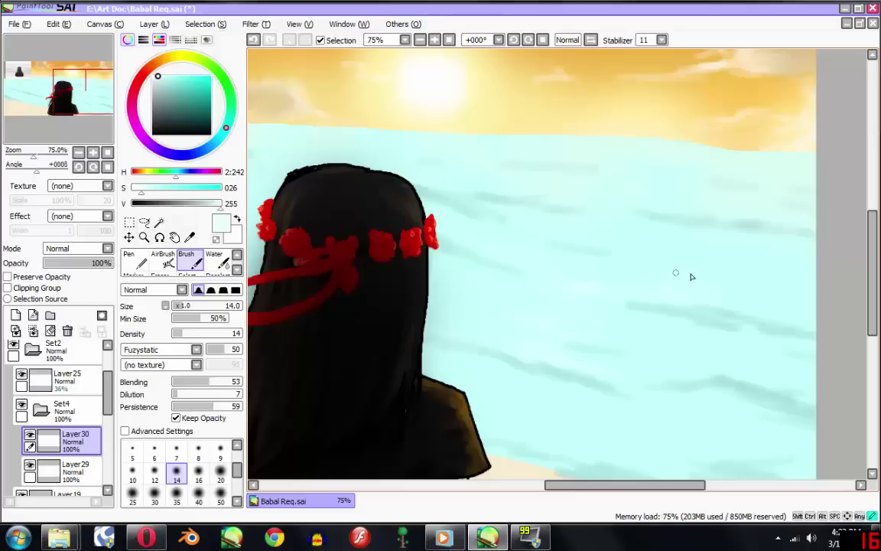
scroll(658, 270, down, 1)
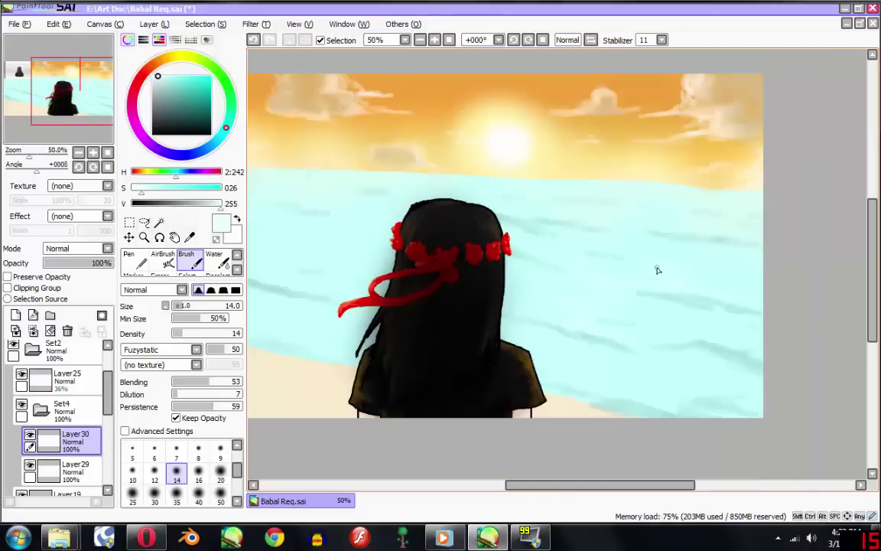
scroll(658, 270, down, 1)
scroll(326, 259, up, 2)
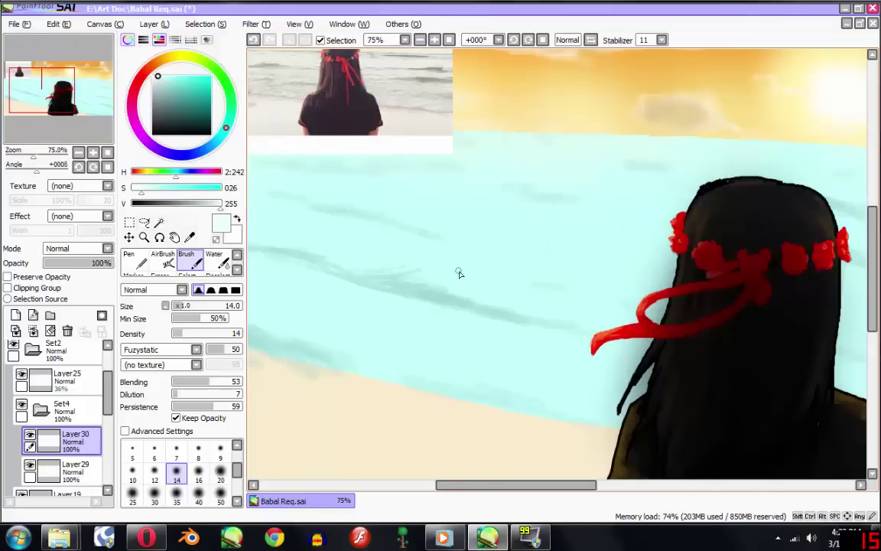
Step: Compare the reference photo with the girl, then collapse the Set4 group
drag(409, 248, 531, 322)
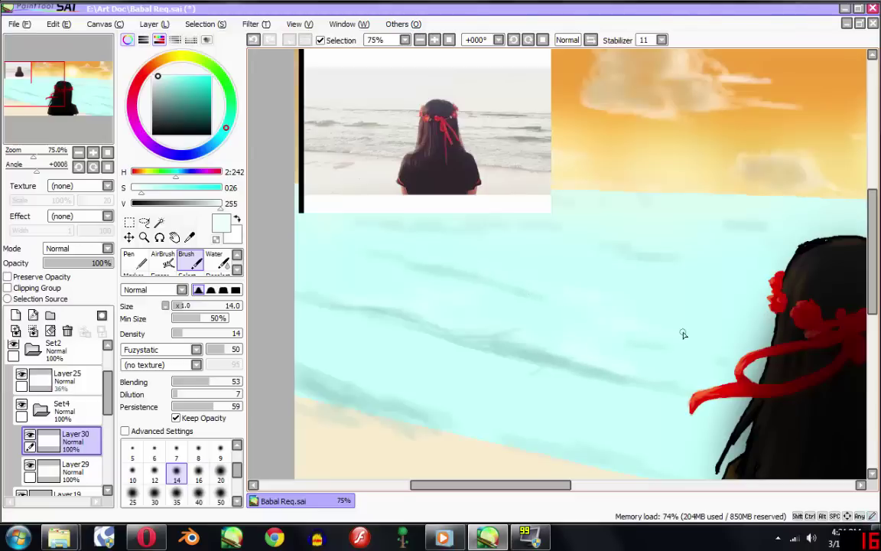
scroll(736, 338, down, 4)
drag(684, 299, 616, 305)
scroll(616, 306, up, 2)
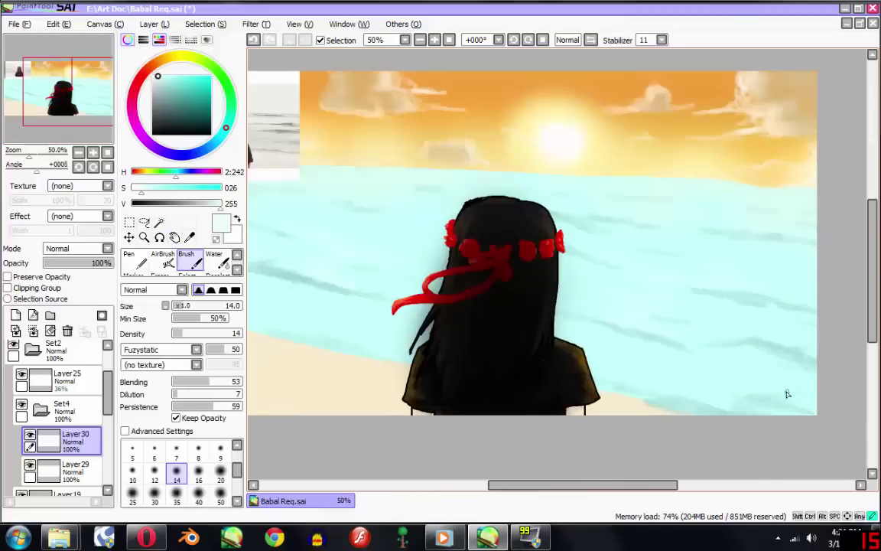
scroll(613, 240, up, 1)
scroll(497, 269, down, 2)
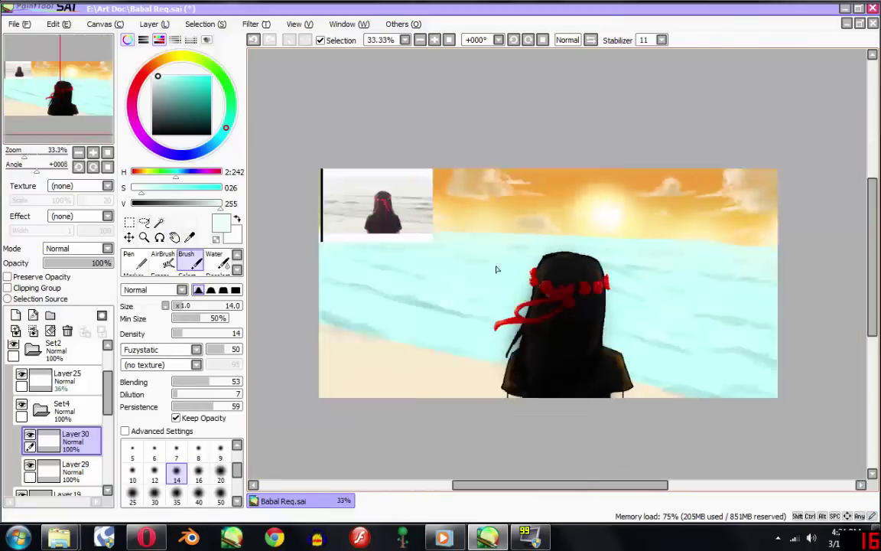
scroll(556, 340, up, 2)
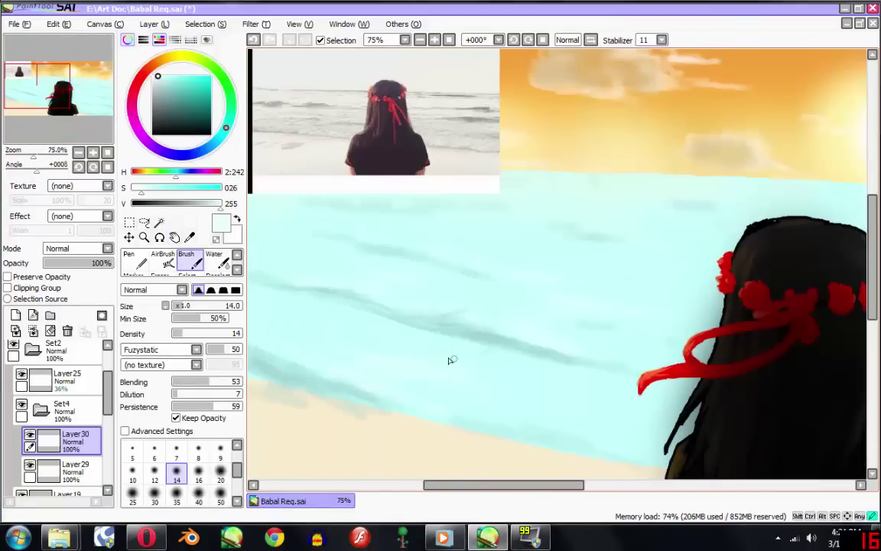
scroll(452, 360, down, 3)
scroll(699, 394, down, 1)
scroll(700, 390, up, 1)
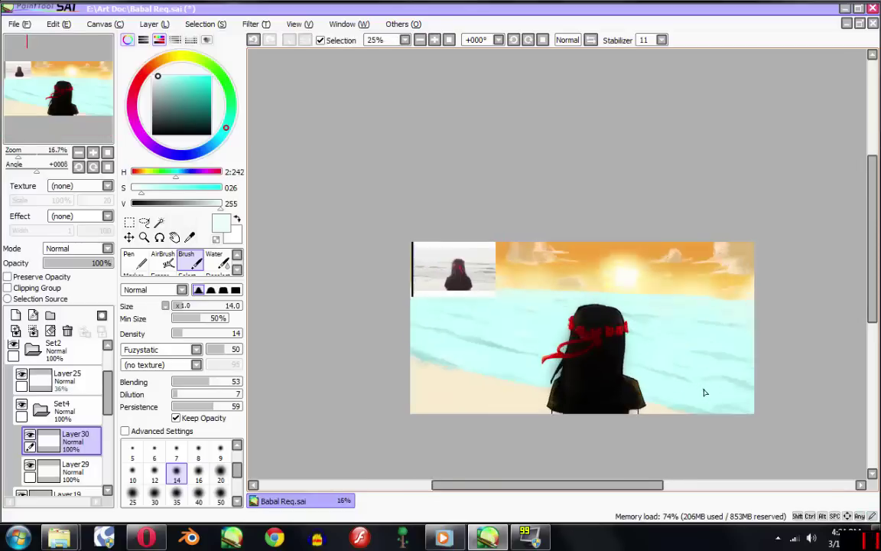
scroll(695, 396, up, 1)
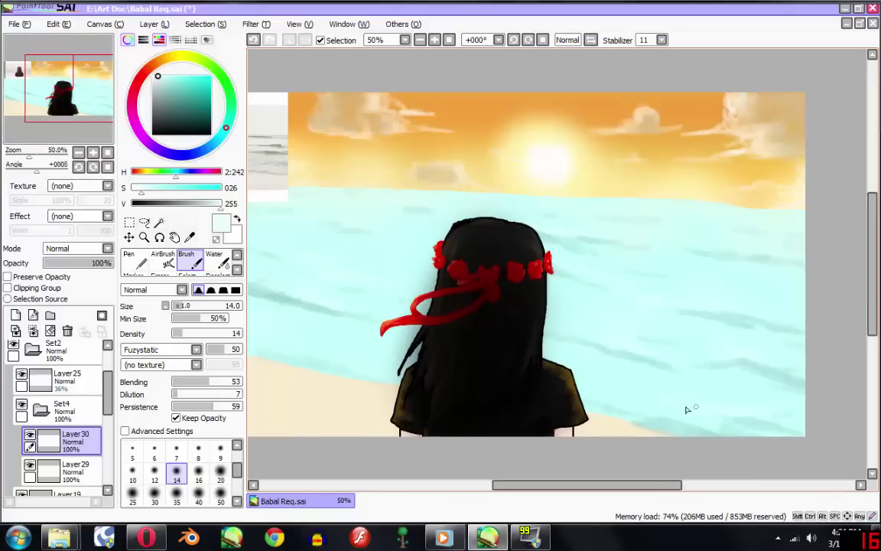
scroll(590, 400, down, 1)
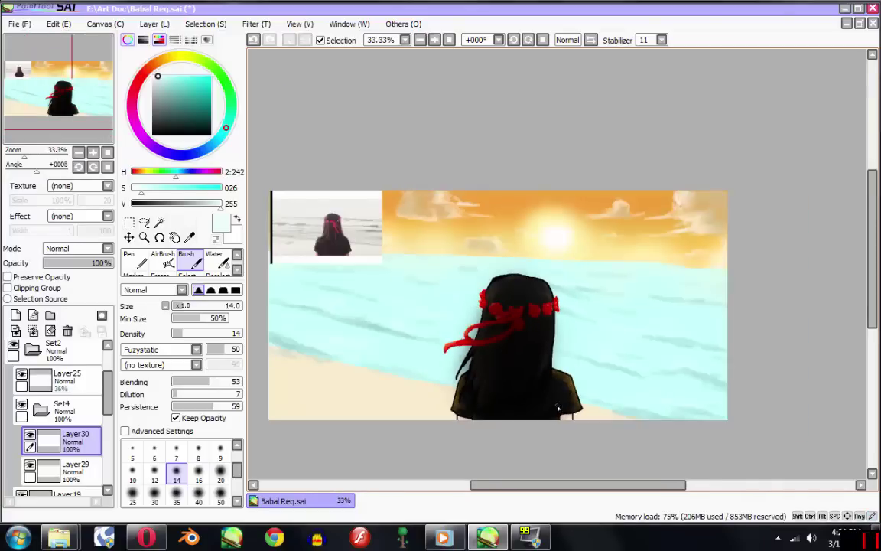
scroll(483, 392, up, 1)
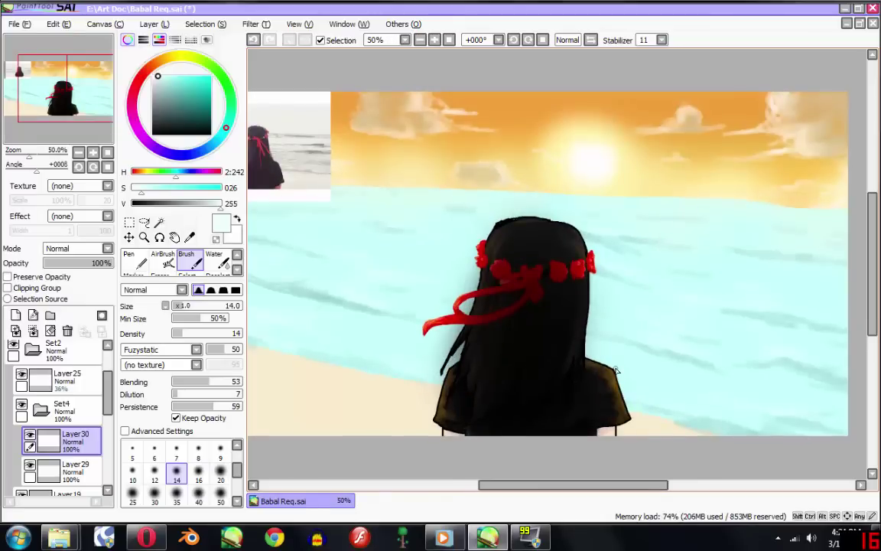
scroll(616, 367, down, 1)
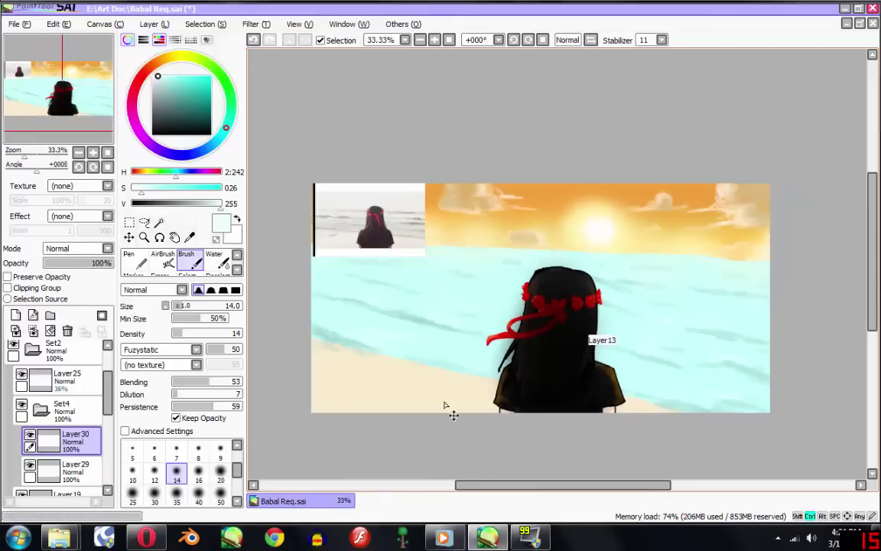
click(41, 411)
Step: Set the Set4 group to 86% opacity, then select Layer19 with a size-500 eraser
click(69, 417)
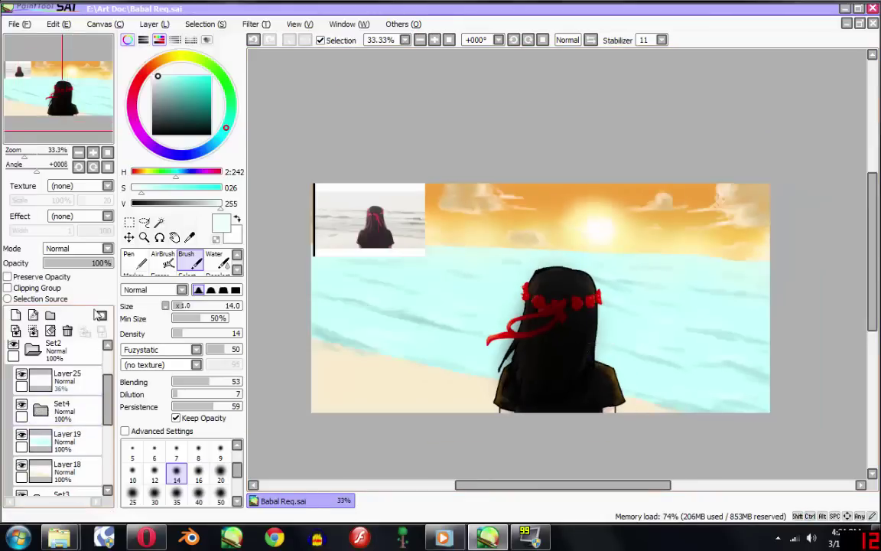
click(88, 264)
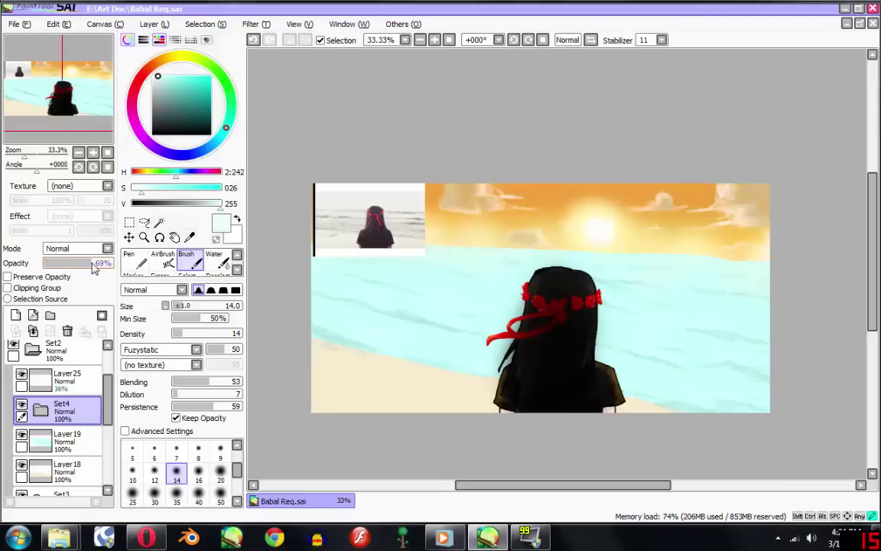
click(67, 440)
click(92, 264)
drag(98, 264, 113, 264)
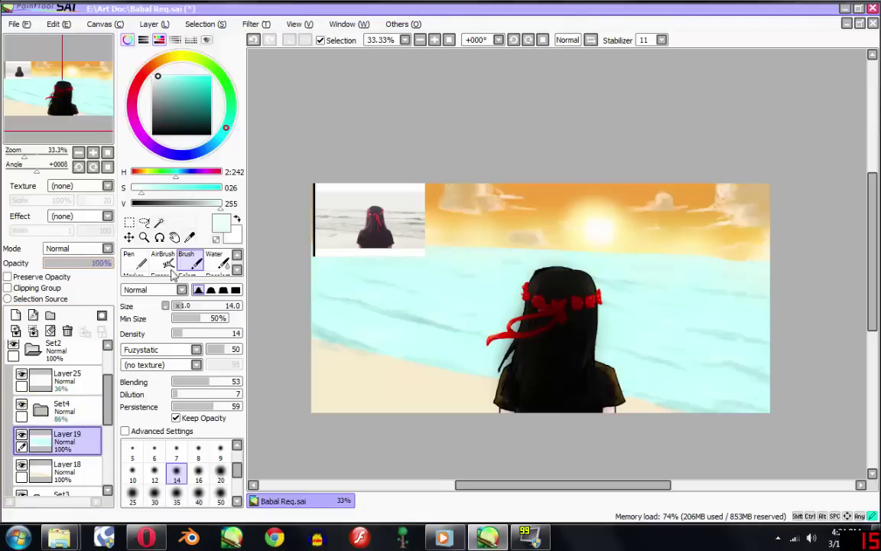
key(e)
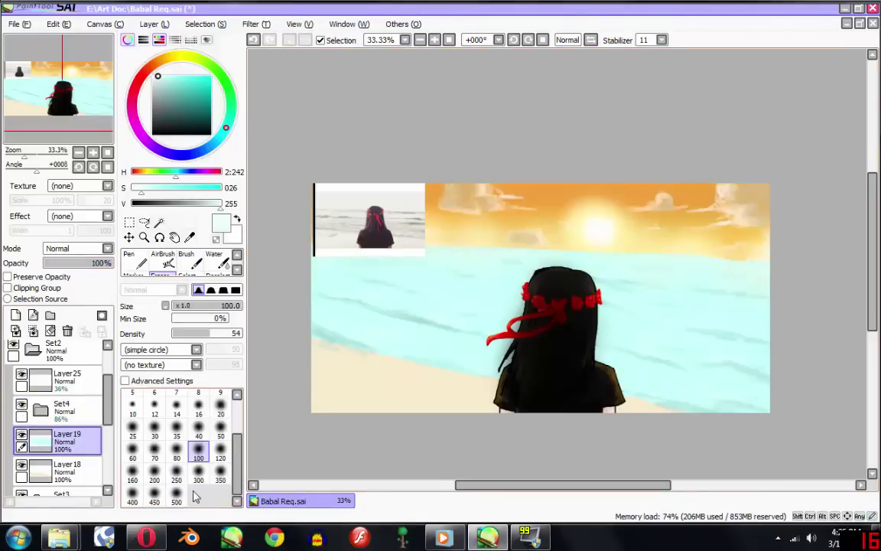
click(176, 497)
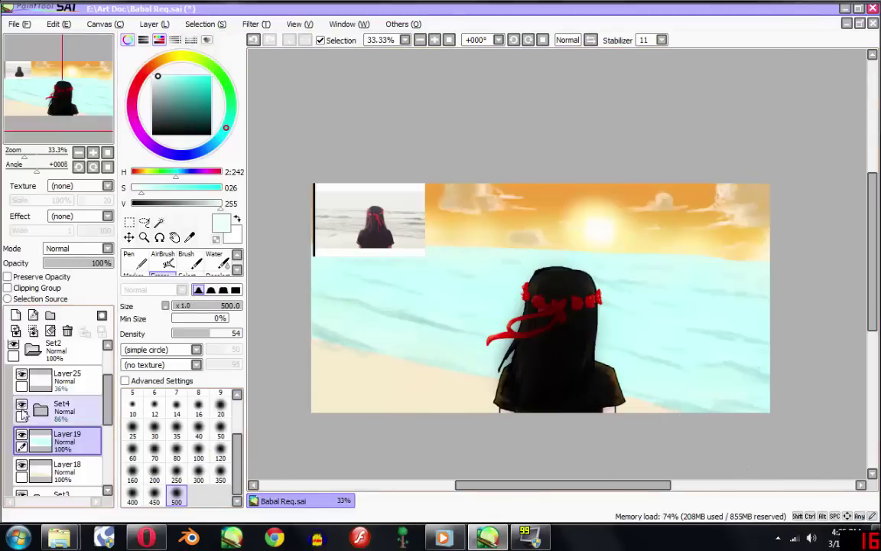
Step: Expand the Set4 group to check its layers, then collapse it again
click(75, 413)
click(76, 413)
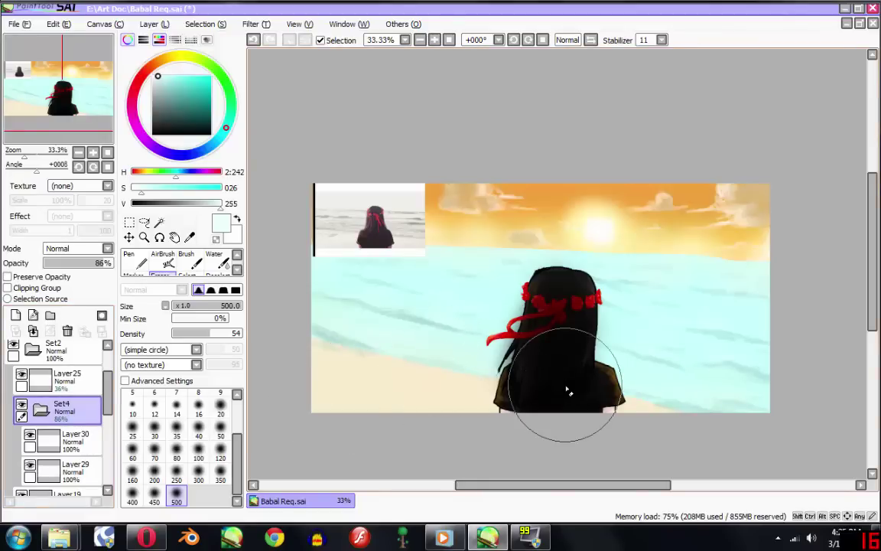
scroll(575, 391, down, 1)
scroll(618, 383, up, 1)
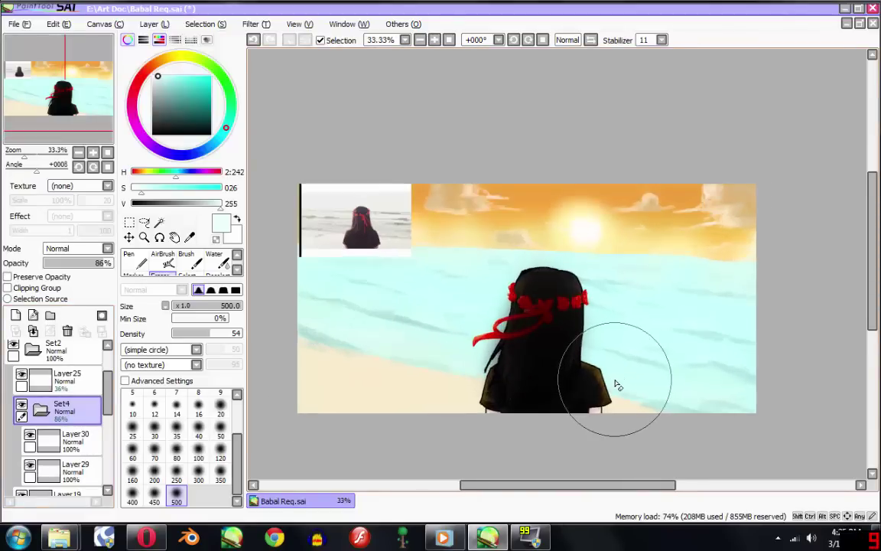
scroll(612, 388, up, 1)
click(43, 411)
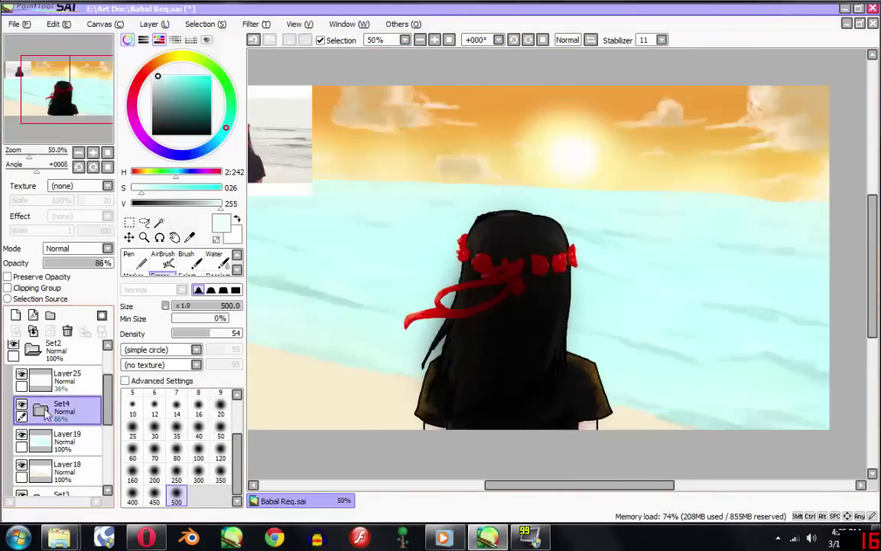
key(space)
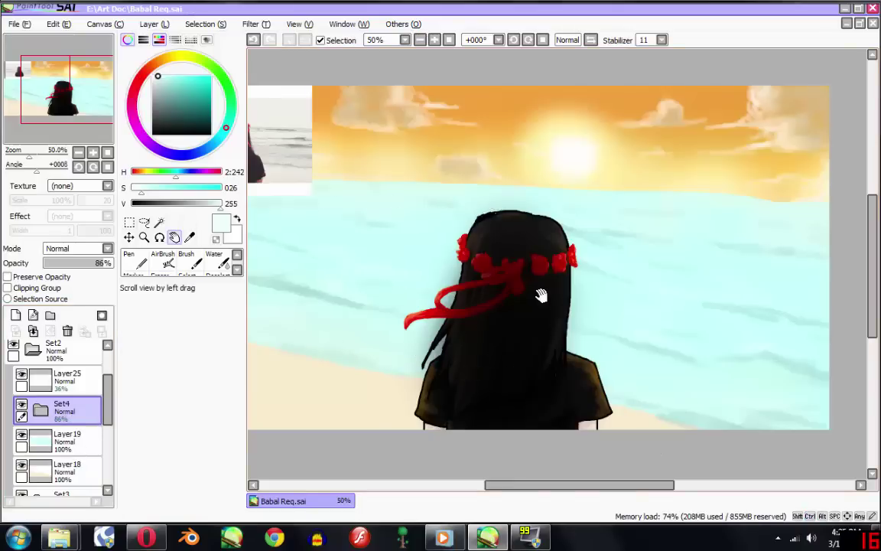
Step: Rework the sea on Layer19 with a size-70 eraser and a size-250 brush
click(67, 438)
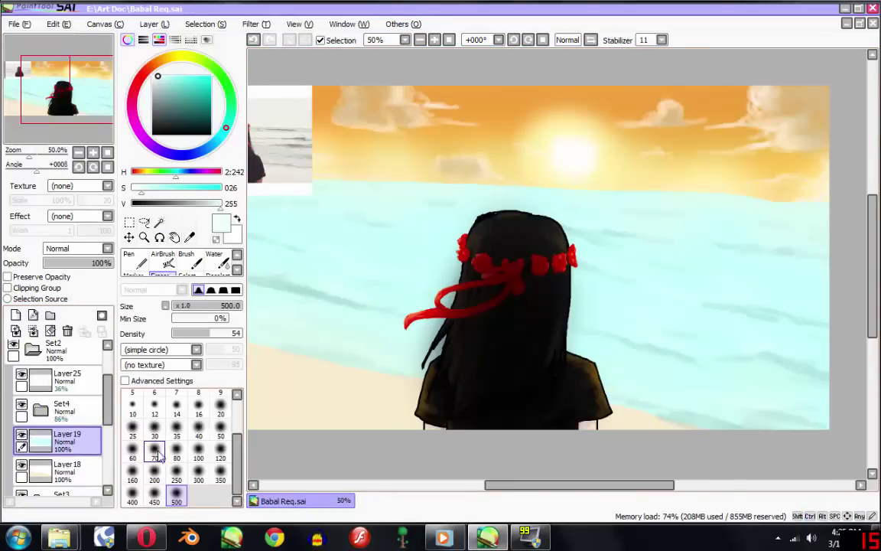
click(155, 453)
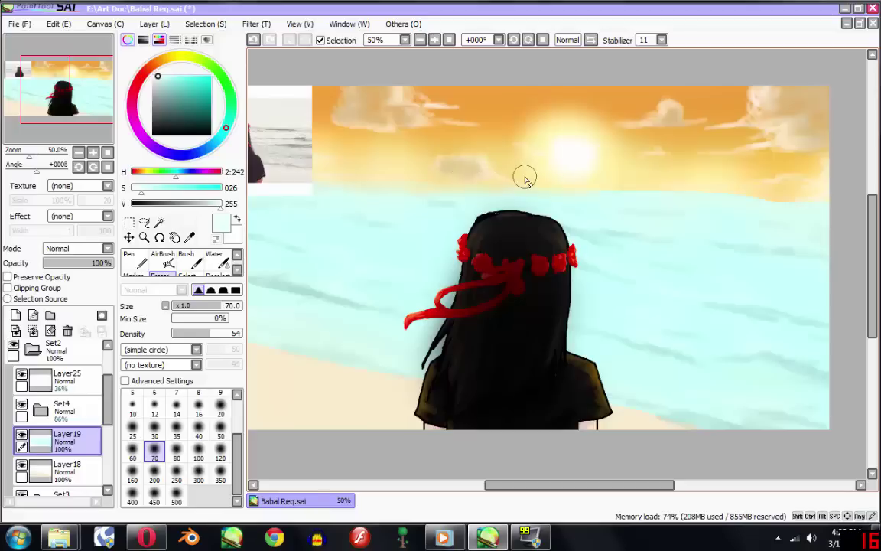
key(ctrl+z)
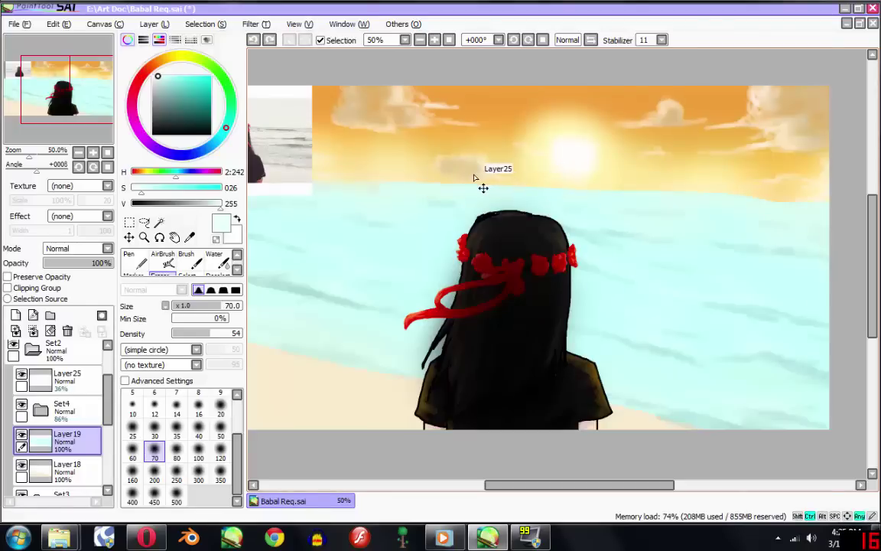
key(b)
key(ctrl+y)
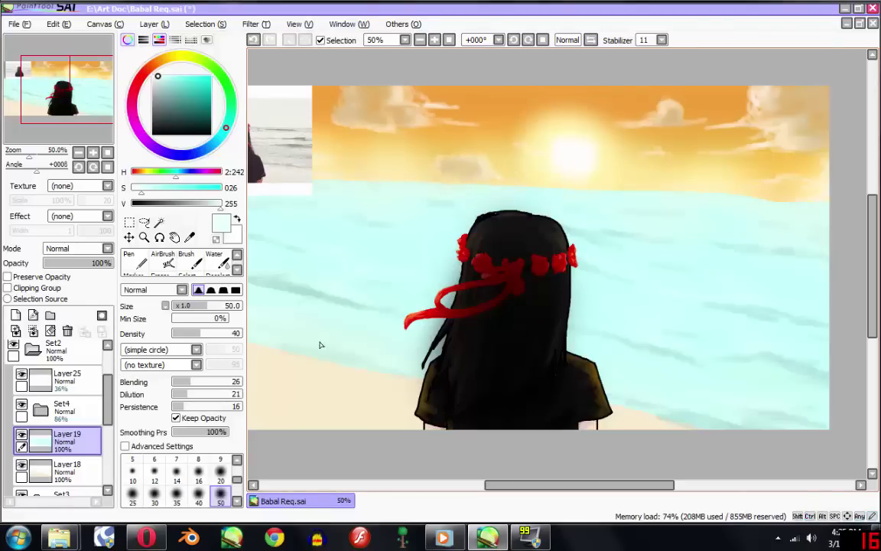
click(176, 494)
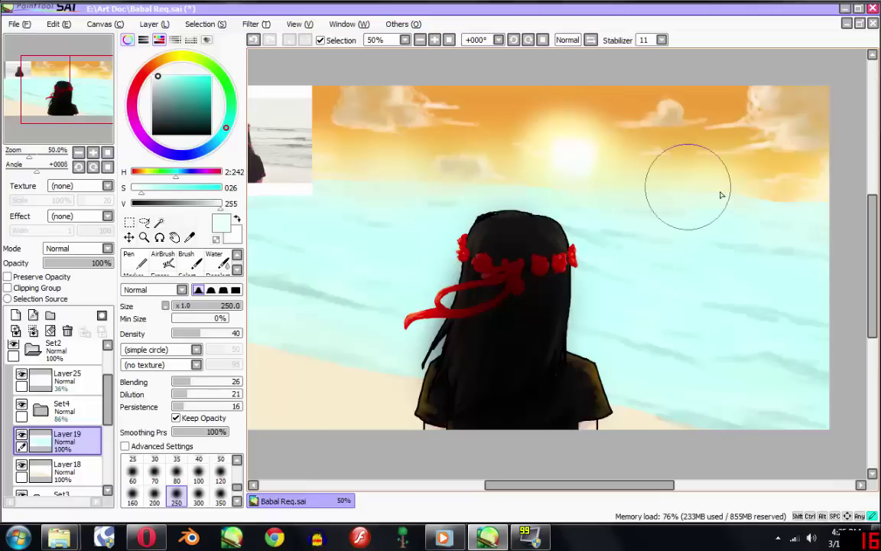
scroll(776, 187, down, 1)
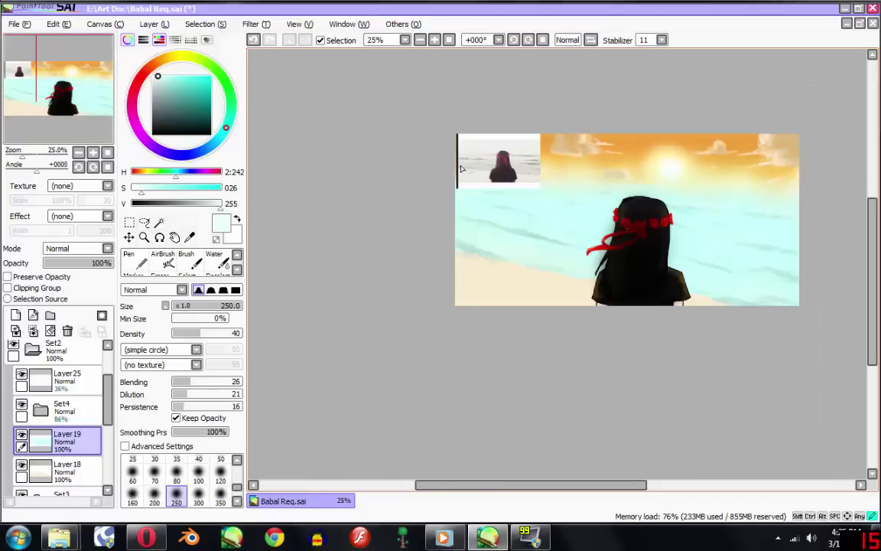
drag(772, 186, 641, 191)
scroll(67, 419, down, 3)
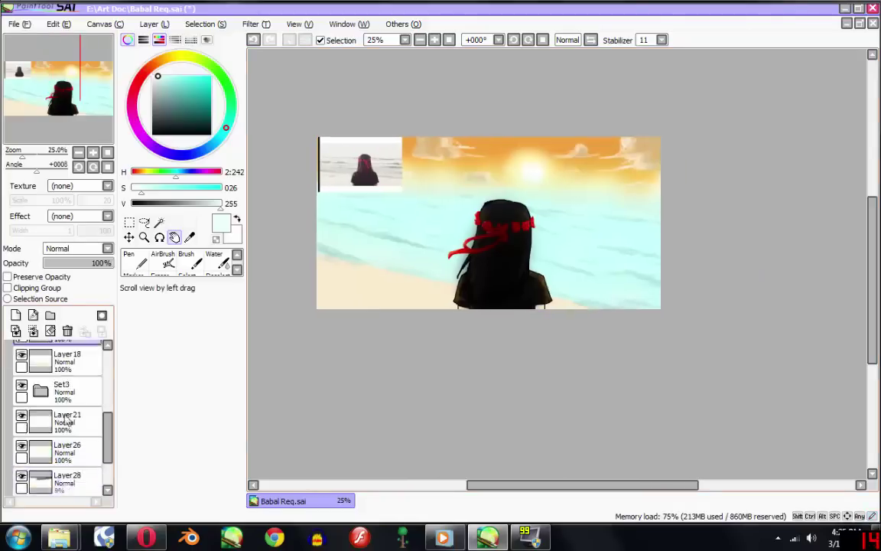
scroll(68, 420, up, 3)
click(61, 438)
scroll(341, 242, up, 1)
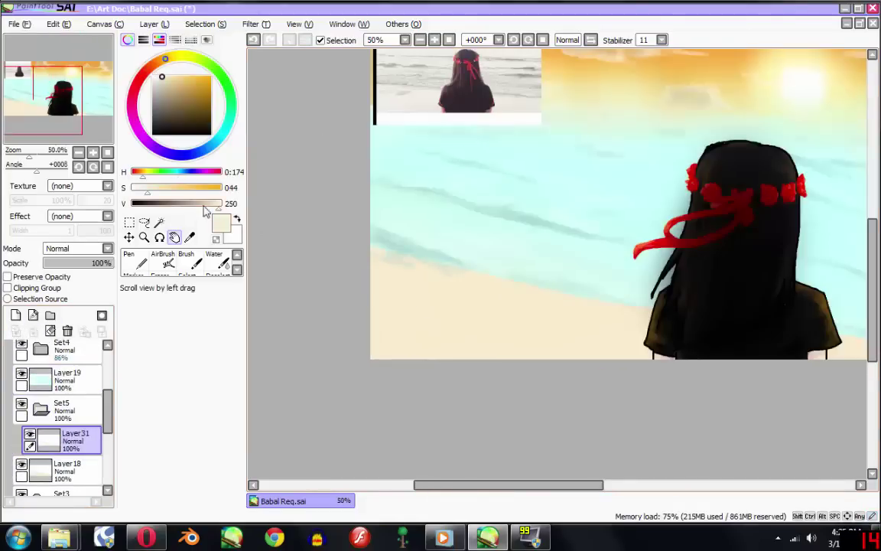
click(205, 204)
scroll(482, 279, up, 1)
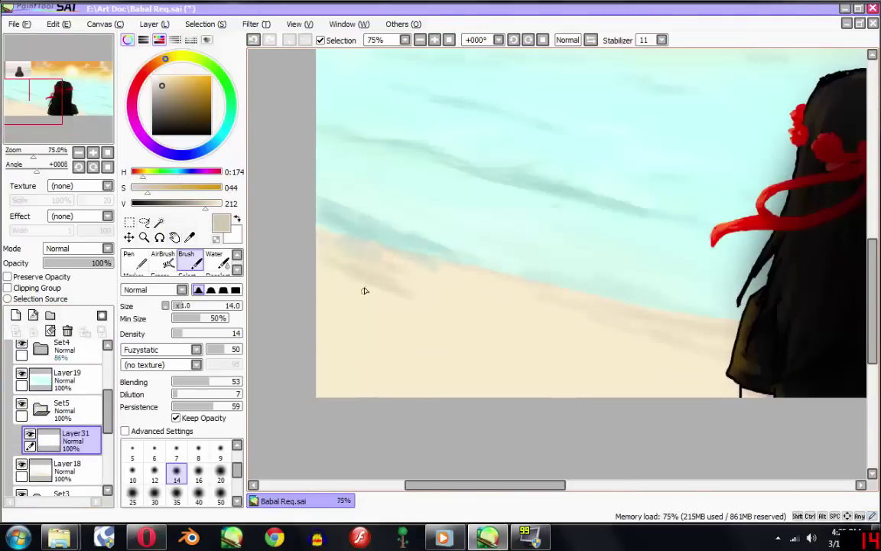
scroll(454, 350, down, 3)
scroll(460, 350, up, 1)
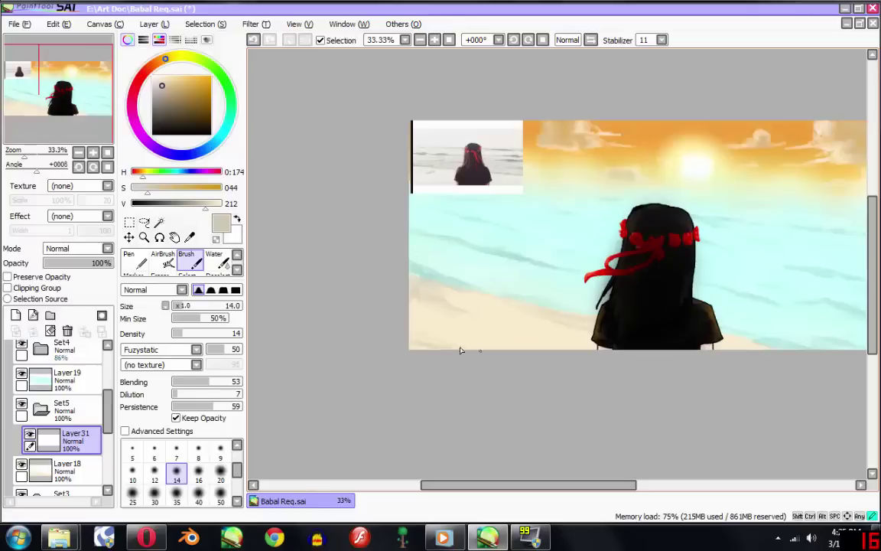
drag(792, 351, 630, 366)
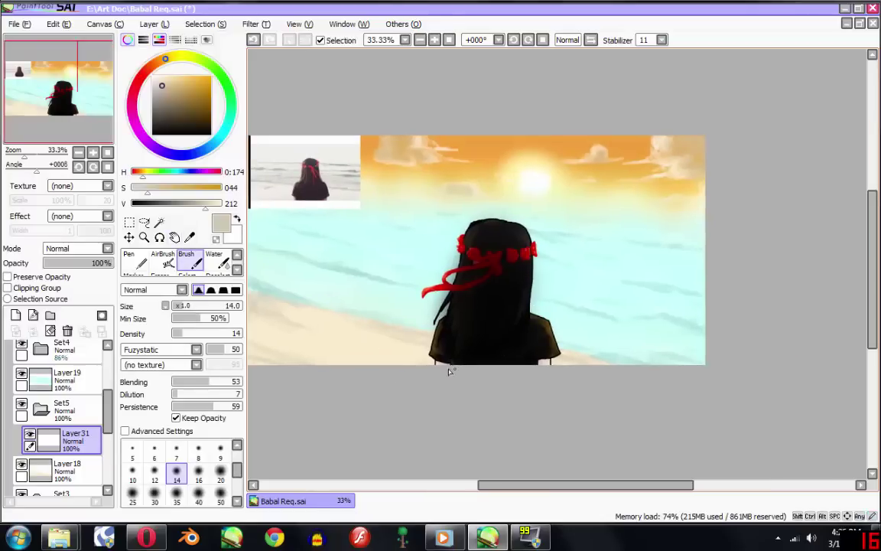
key(e)
scroll(382, 351, down, 1)
scroll(300, 327, up, 1)
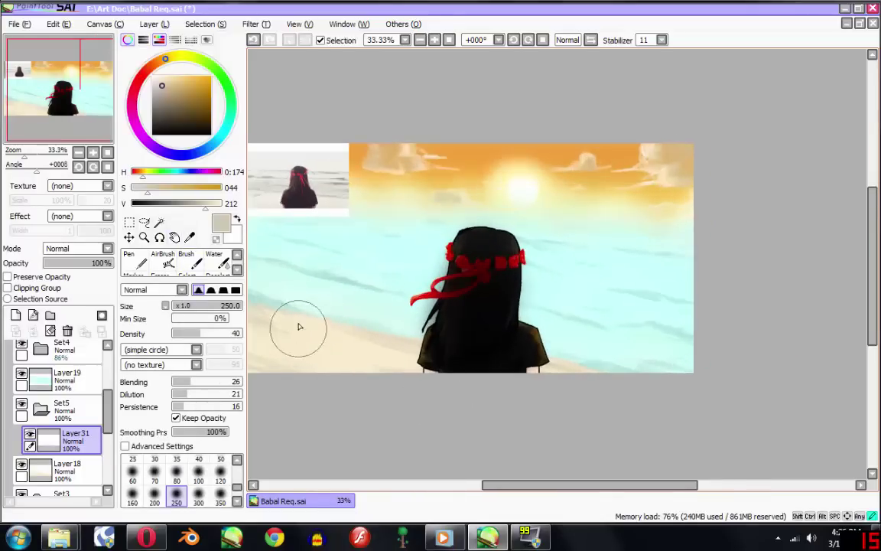
scroll(299, 327, up, 3)
click(167, 244)
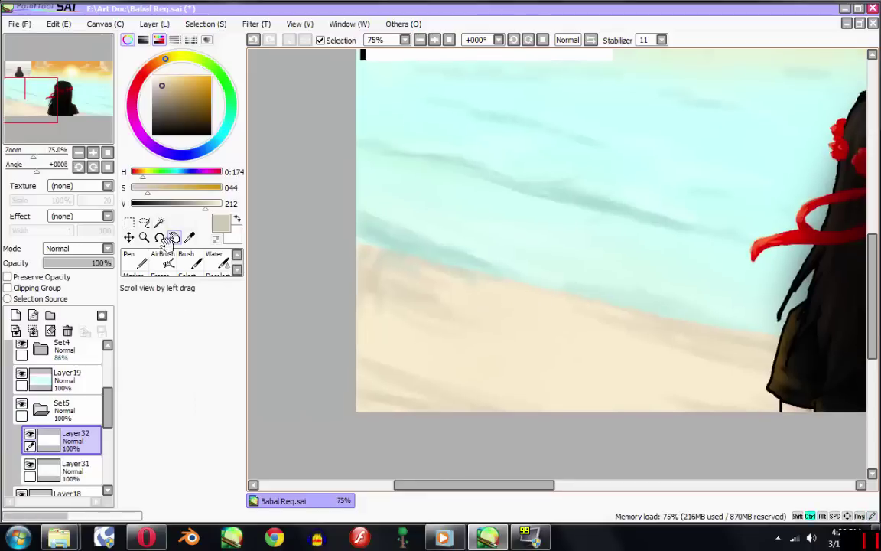
click(237, 269)
click(237, 269)
click(134, 261)
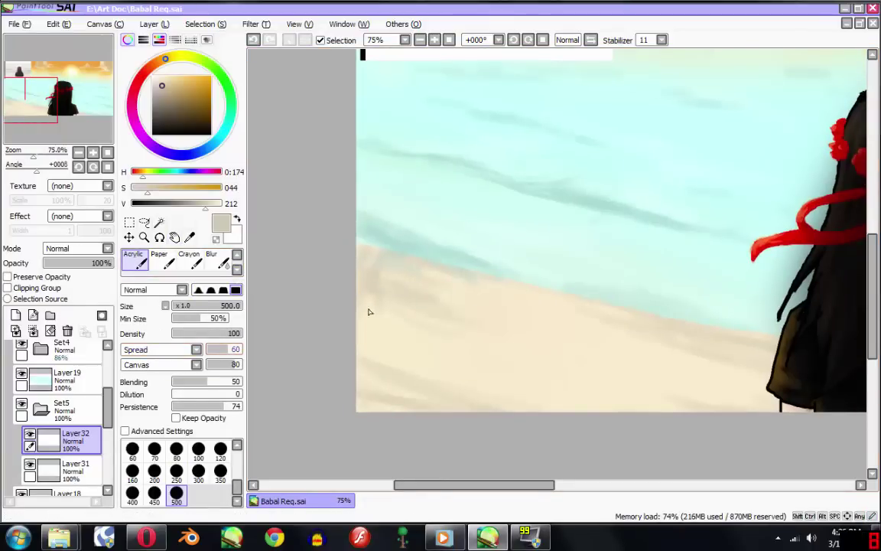
key(bracketleft)
key(bracketleft)
key(bracketleft)
key(bracketleft)
key(bracketleft)
key(bracketleft)
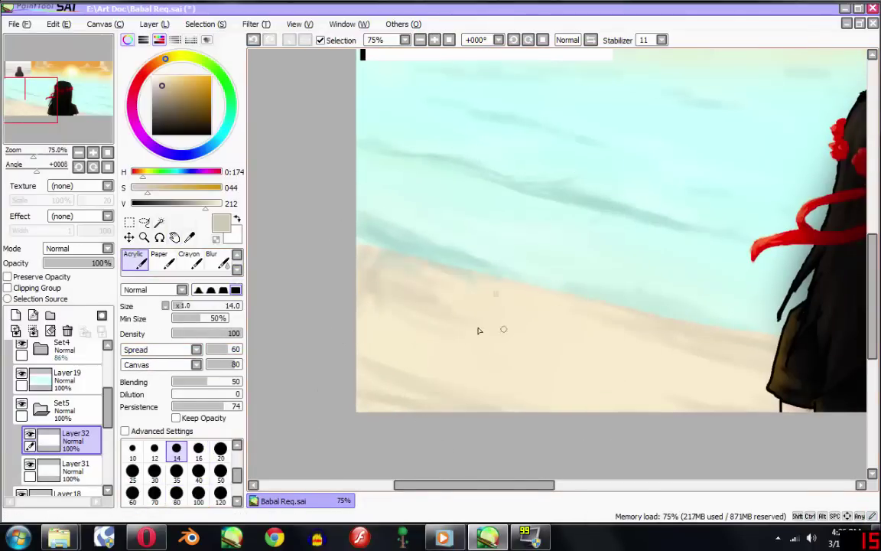
scroll(480, 299, down, 7)
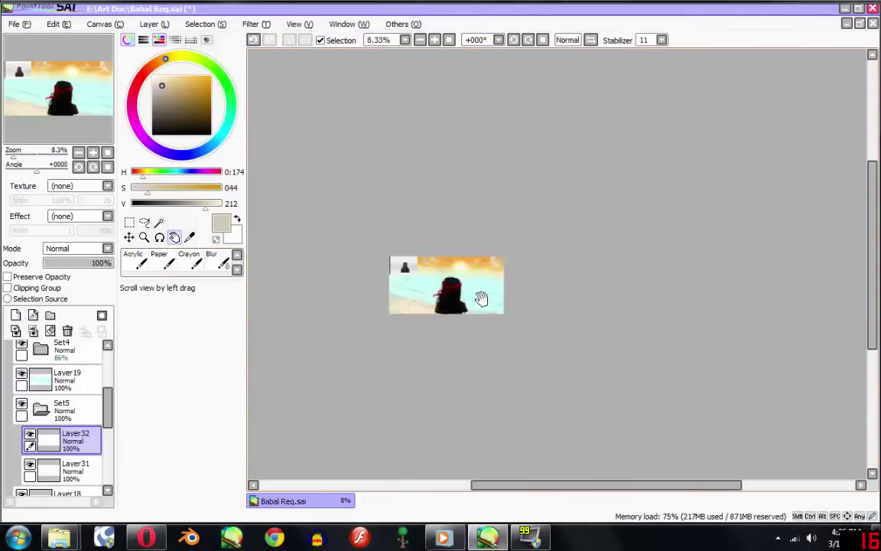
scroll(481, 298, up, 5)
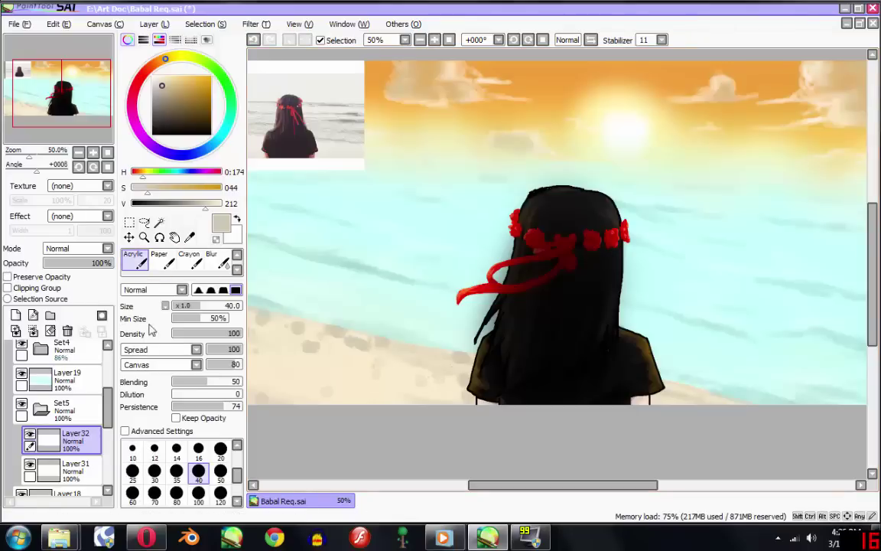
drag(100, 263, 50, 263)
scroll(296, 318, down, 1)
scroll(523, 325, down, 2)
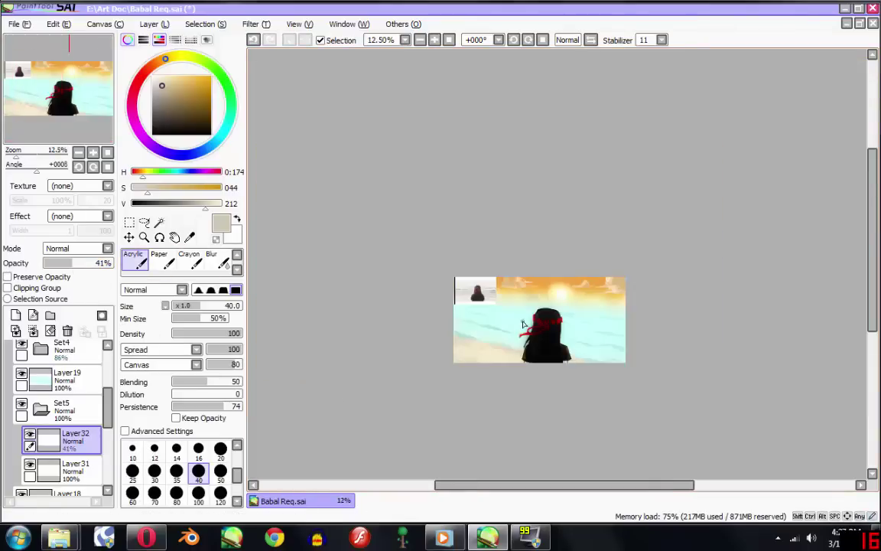
scroll(523, 325, up, 1)
scroll(523, 326, up, 1)
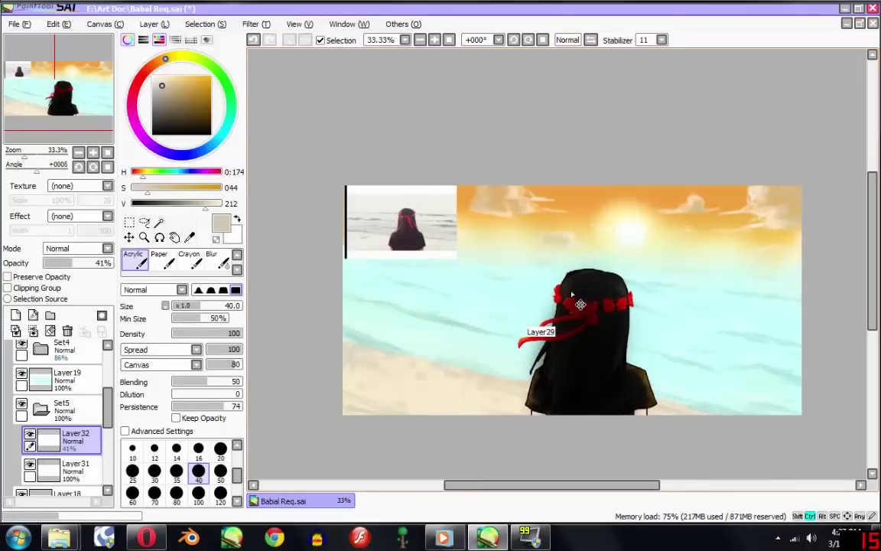
drag(606, 255, 574, 256)
drag(585, 213, 600, 231)
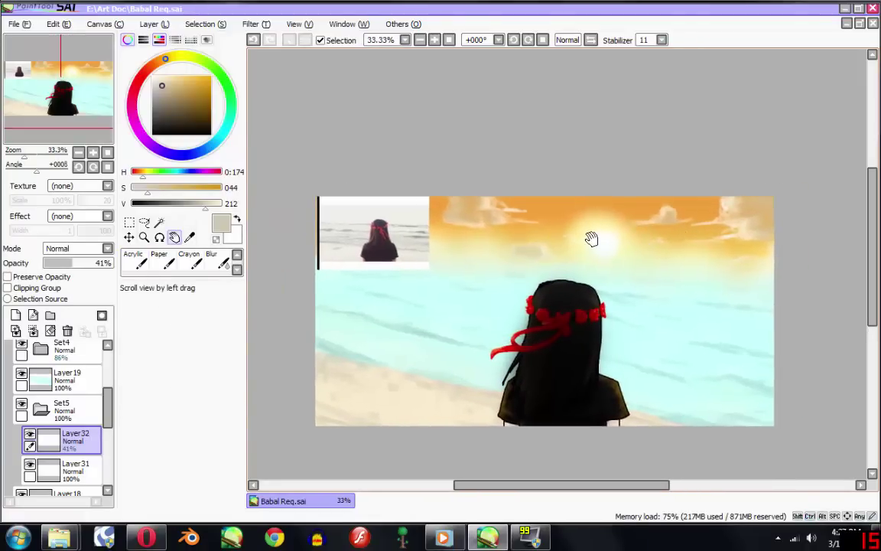
drag(574, 237, 568, 238)
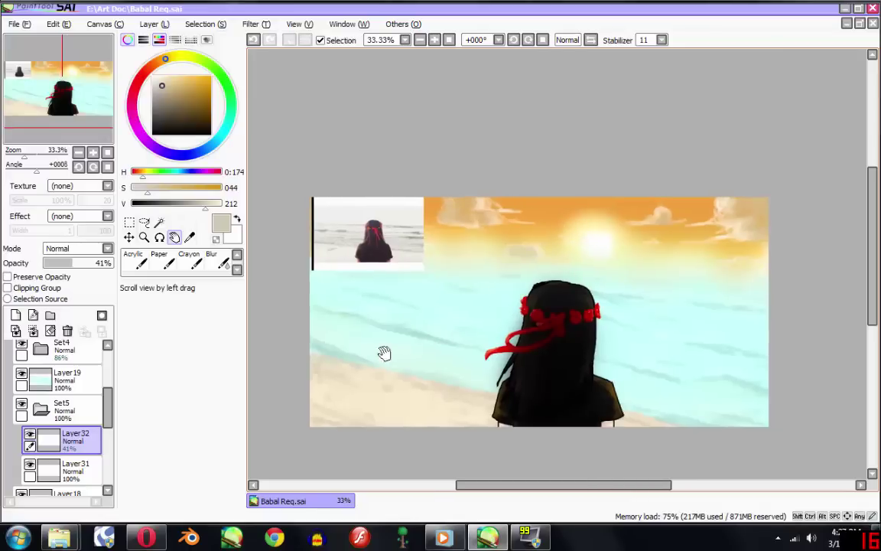
scroll(65, 407, up, 3)
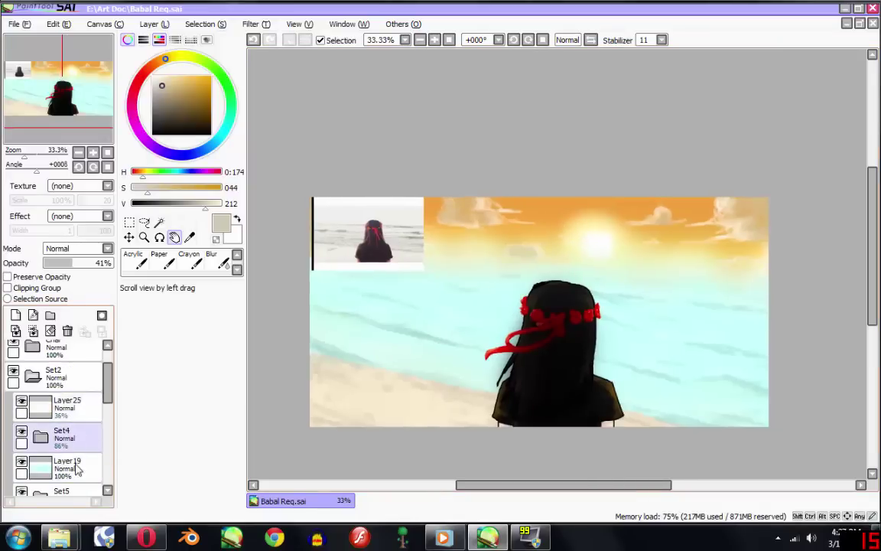
Step: Add a new layer above Set4 and load a bright orange airbrush at size 500
click(63, 435)
click(15, 315)
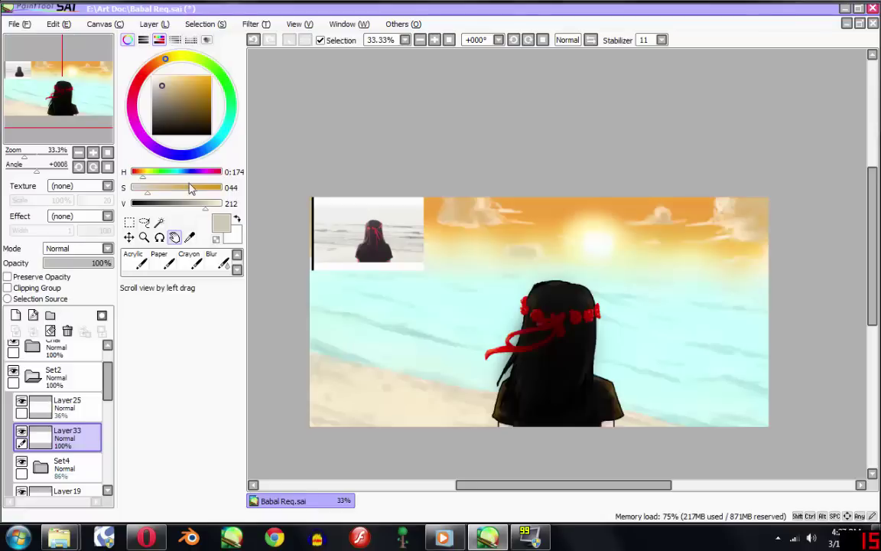
drag(184, 82, 211, 76)
key(v)
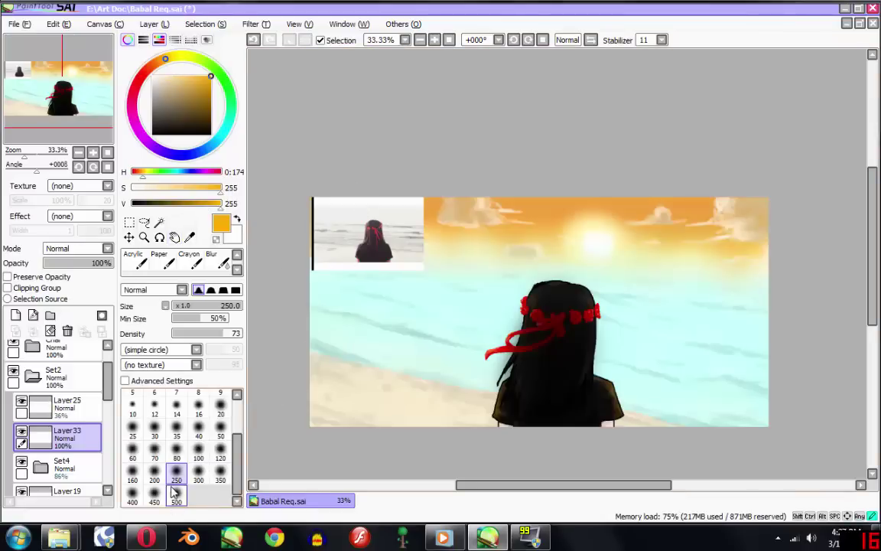
click(177, 501)
Step: Airbrush orange over the whole sea and fade the layer to 31% opacity
drag(388, 301, 377, 291)
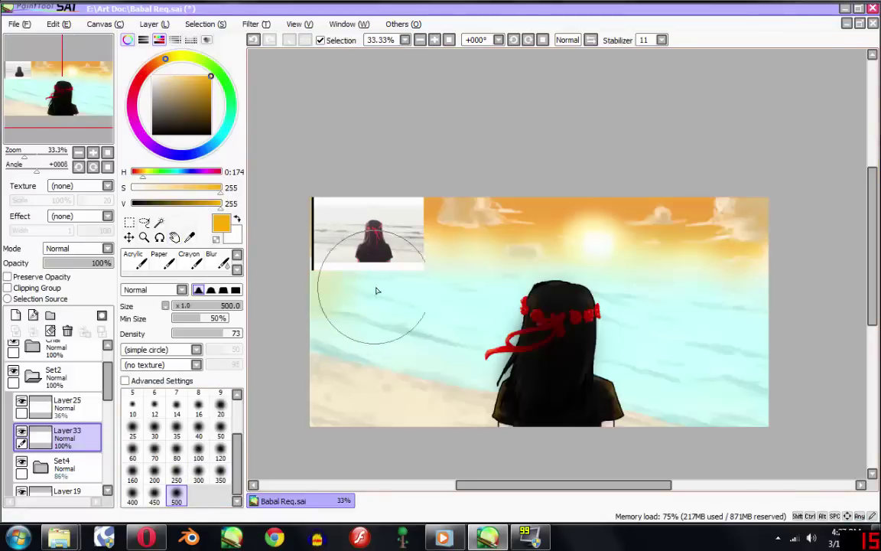
mouse_move(516, 290)
mouse_down()
mouse_move(570, 305)
mouse_move(732, 305)
mouse_move(712, 364)
mouse_up()
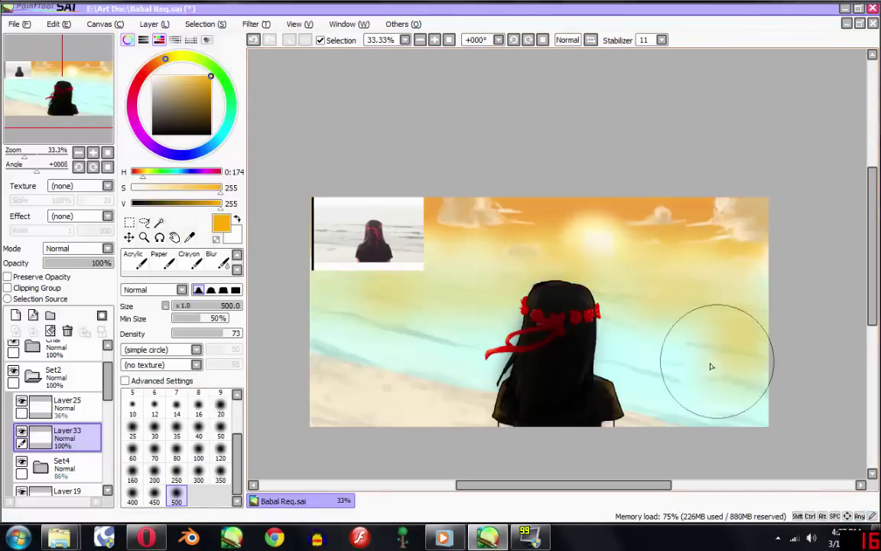
drag(524, 355, 344, 327)
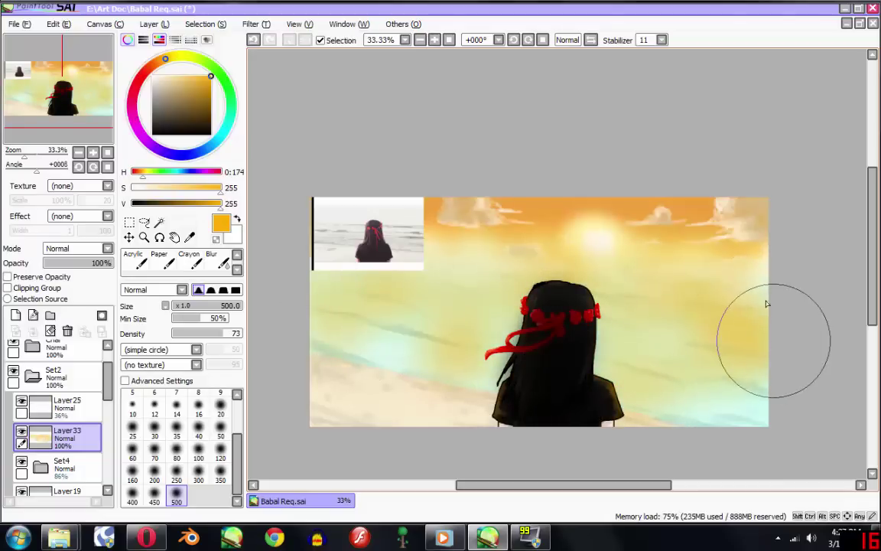
click(73, 263)
mouse_move(84, 267)
mouse_down()
mouse_move(66, 271)
mouse_move(83, 278)
mouse_move(51, 277)
mouse_move(67, 279)
mouse_up()
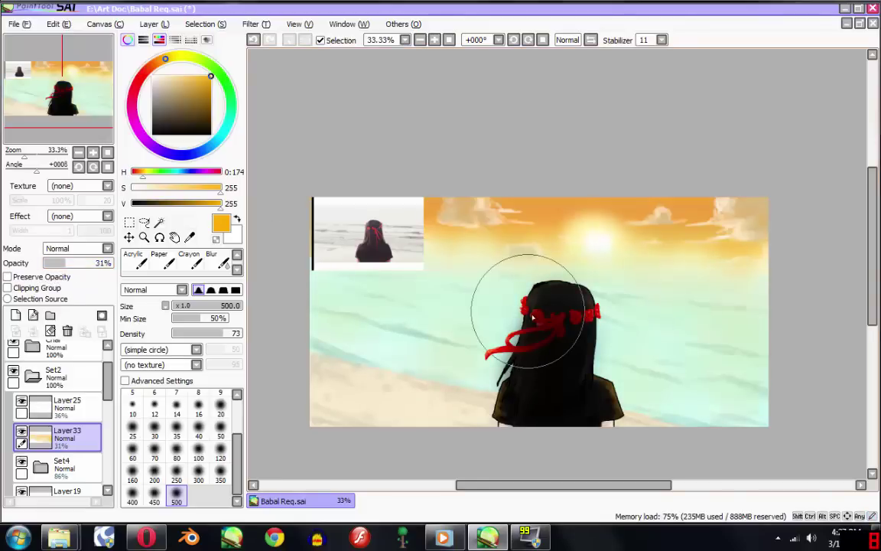
Step: Add a new empty layer above the orange glow layer
scroll(540, 304, down, 2)
scroll(589, 325, up, 1)
scroll(564, 321, down, 1)
scroll(545, 295, up, 1)
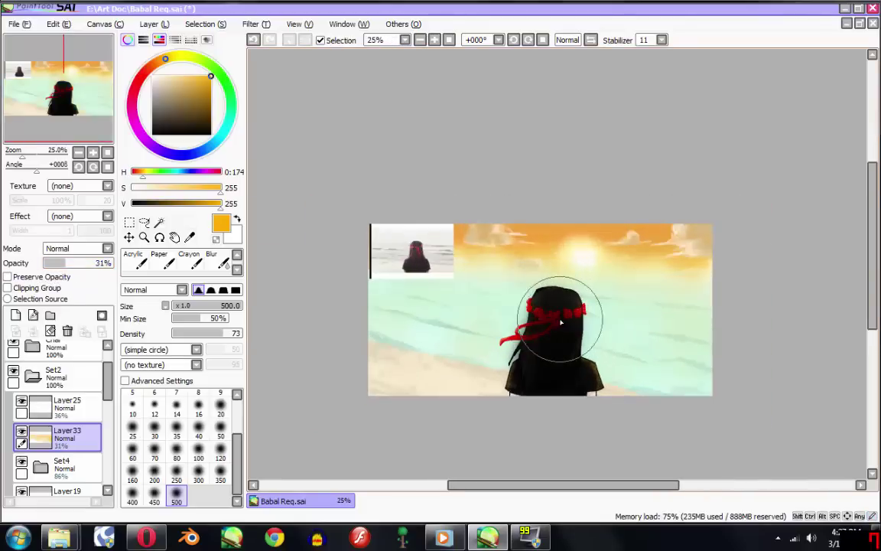
scroll(541, 324, up, 2)
scroll(626, 299, down, 3)
scroll(626, 299, down, 1)
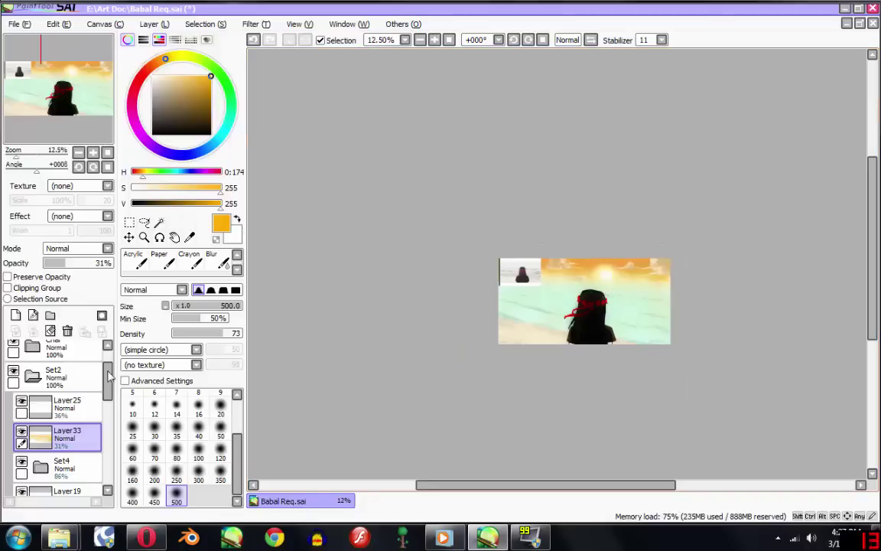
click(15, 315)
Step: Paint a faint orange glint streak on the sea beside the head with a textured brush
key(n)
key(b)
scroll(622, 307, up, 3)
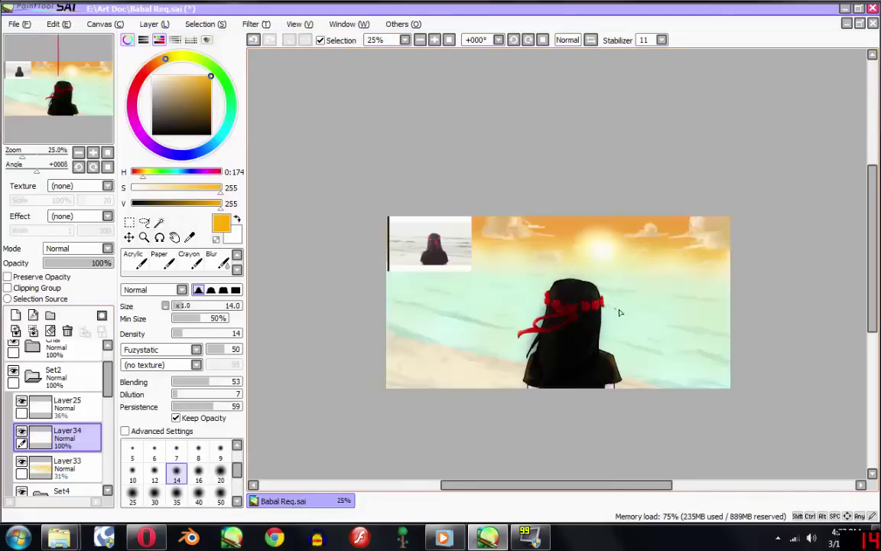
scroll(622, 308, up, 1)
scroll(635, 307, up, 3)
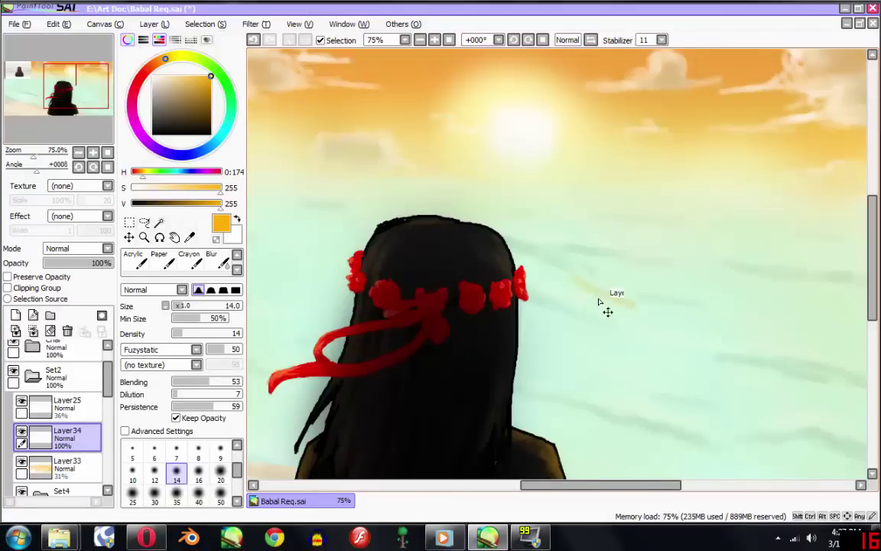
drag(599, 301, 545, 294)
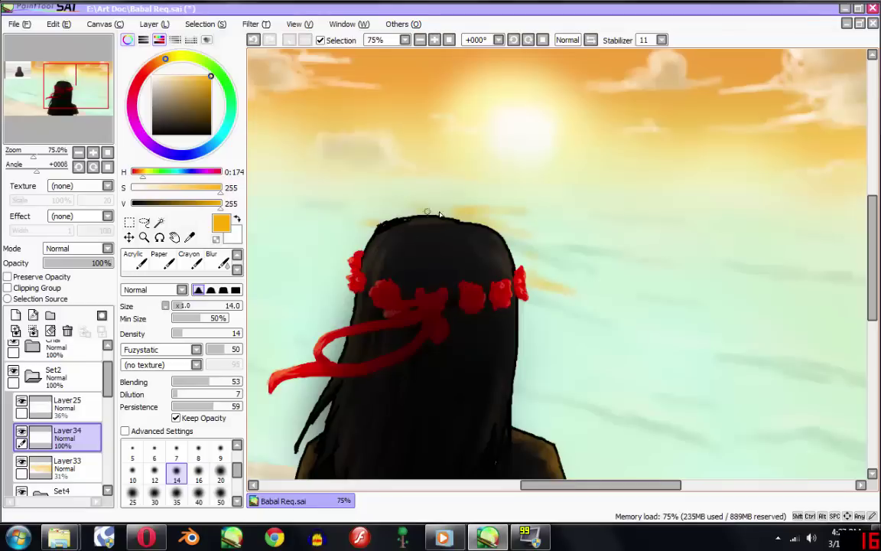
Step: Switch to a pale warm cream and paint another light streak across the sea
drag(215, 196, 162, 193)
click(173, 191)
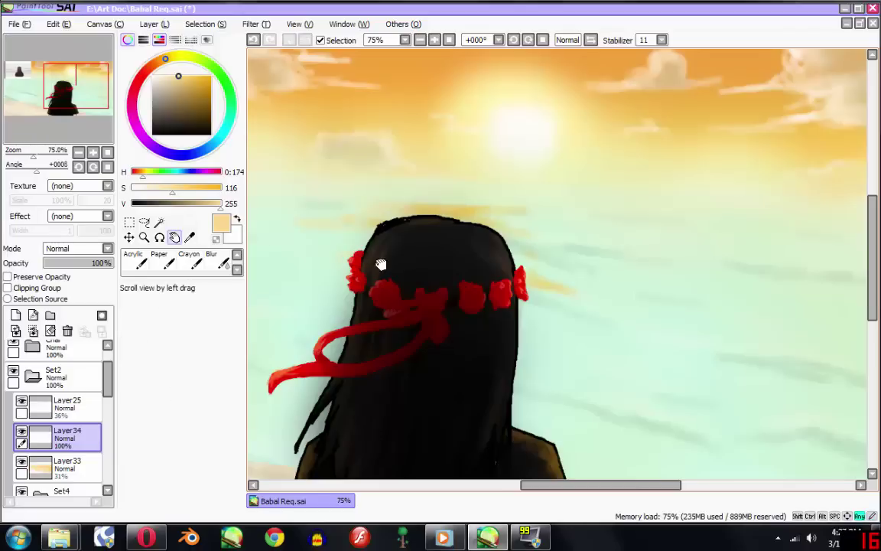
drag(337, 233, 493, 252)
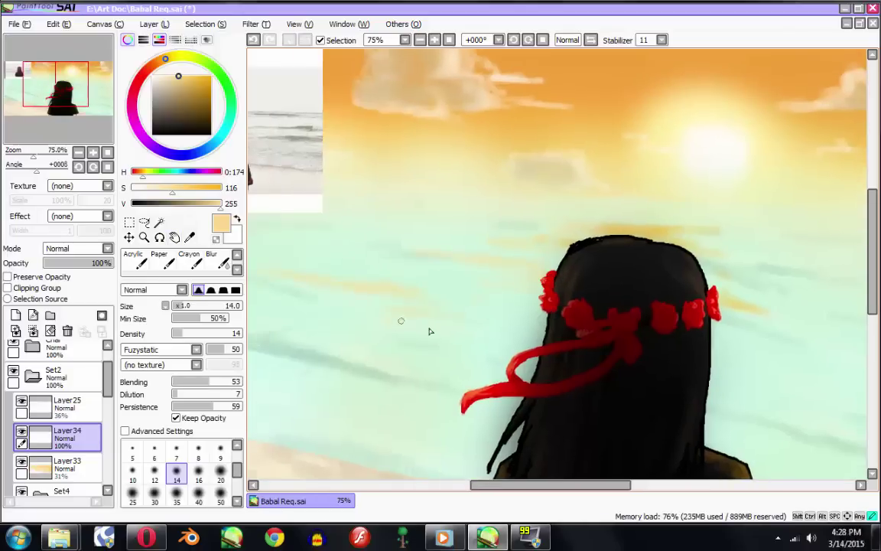
Step: Fade Layer34's sea glints to 74% opacity and save the painting
scroll(670, 344, down, 3)
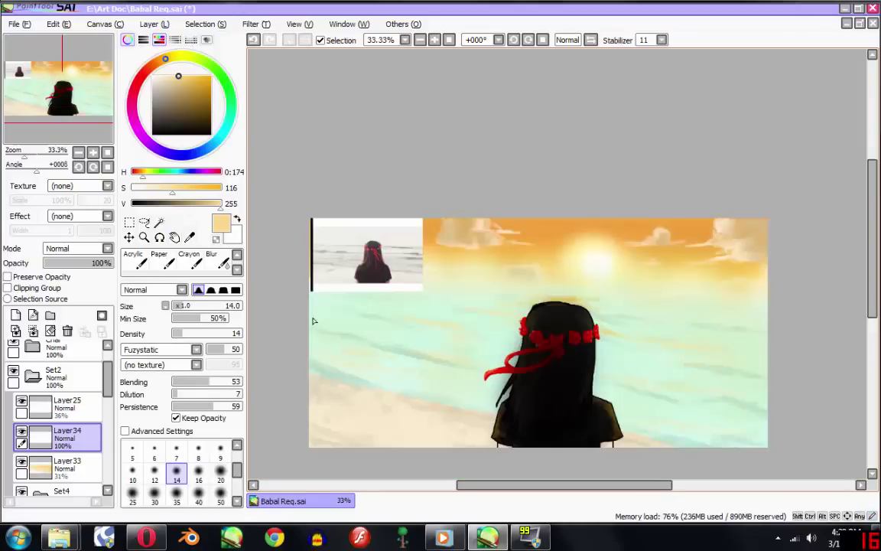
click(88, 263)
scroll(541, 337, down, 1)
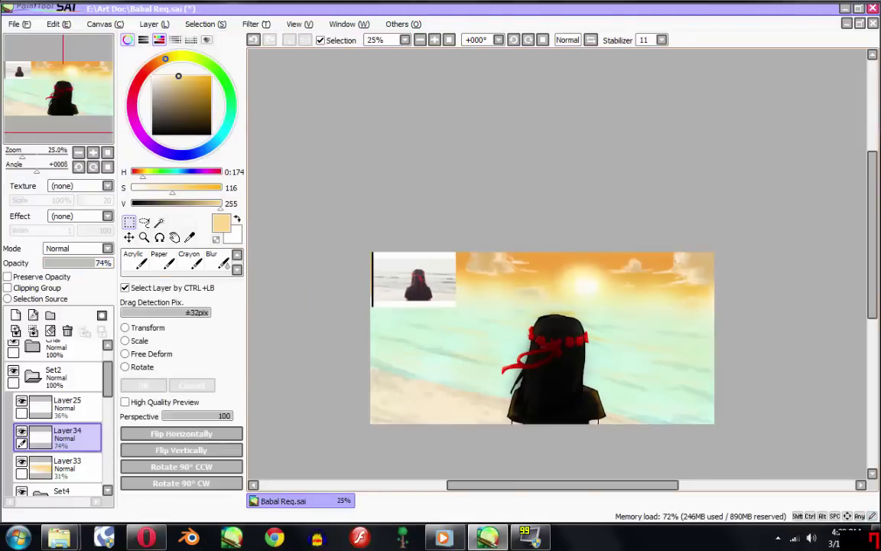
scroll(543, 375, up, 1)
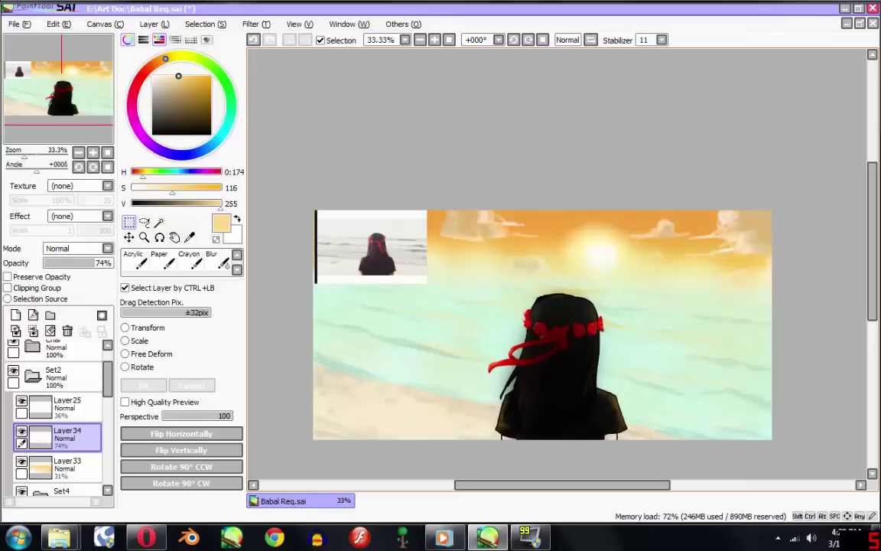
scroll(69, 368, up, 2)
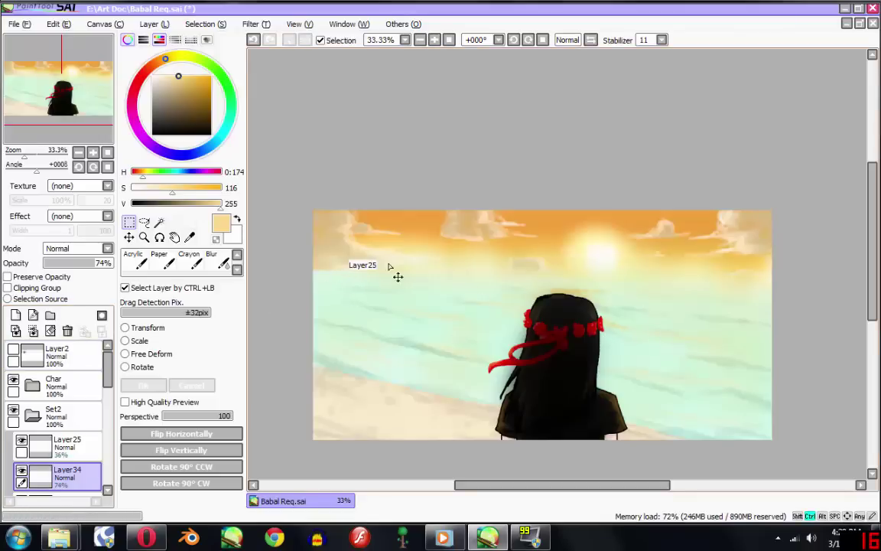
key(ctrl+s)
key(space)
Step: Select Layer21 and add a new layer above it
drag(738, 251, 728, 229)
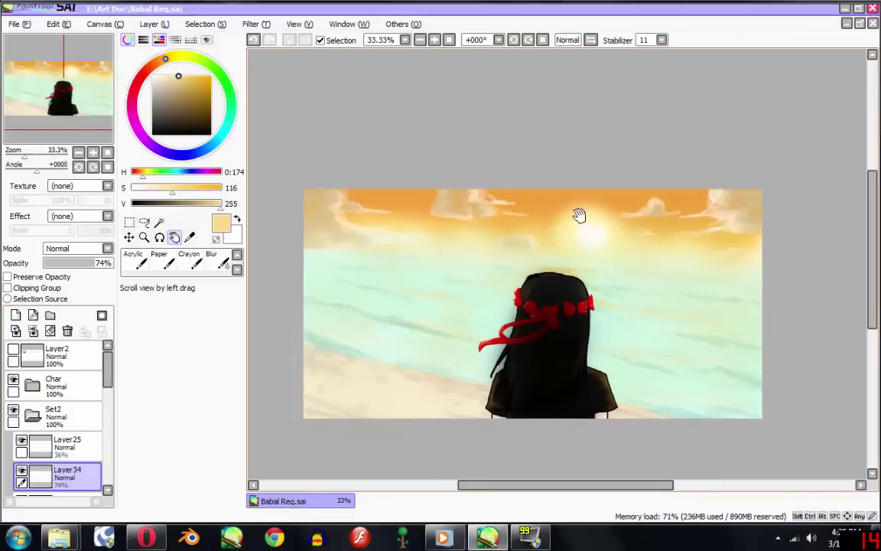
drag(579, 225, 576, 234)
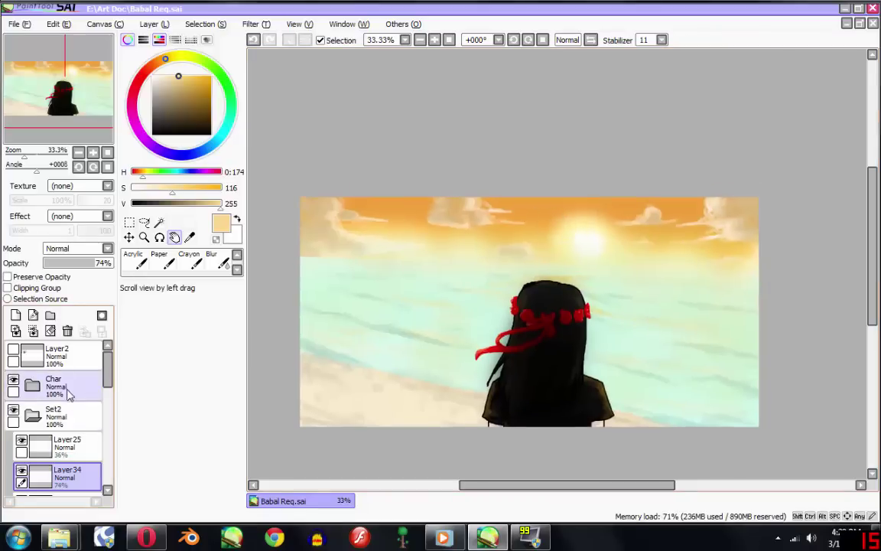
drag(107, 382, 107, 459)
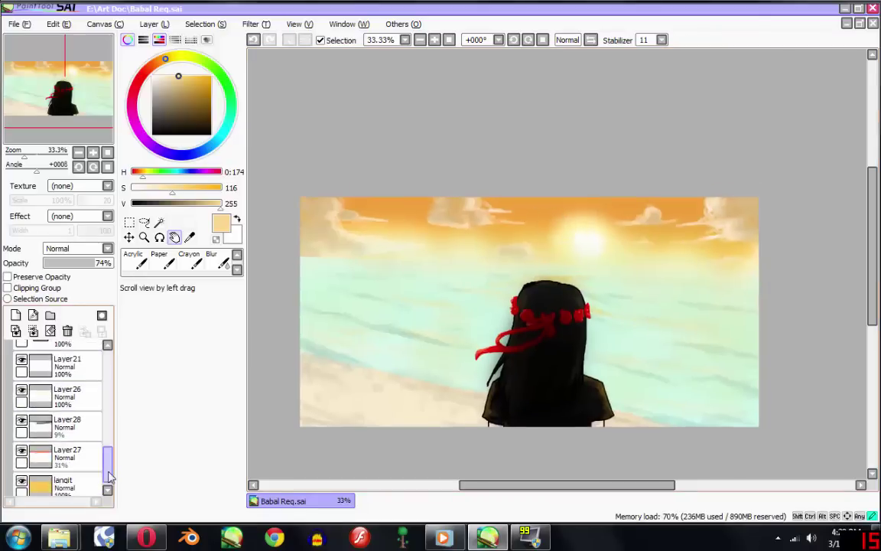
click(69, 371)
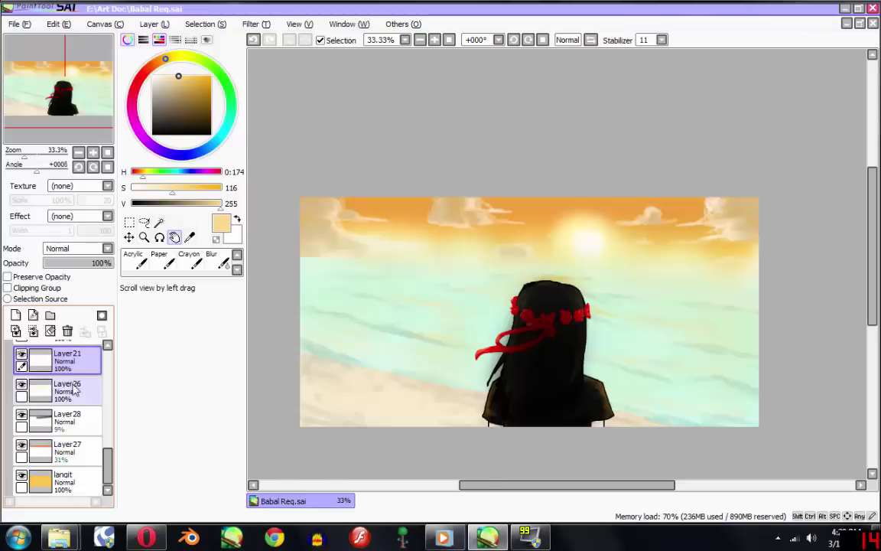
scroll(105, 413, up, 2)
click(15, 316)
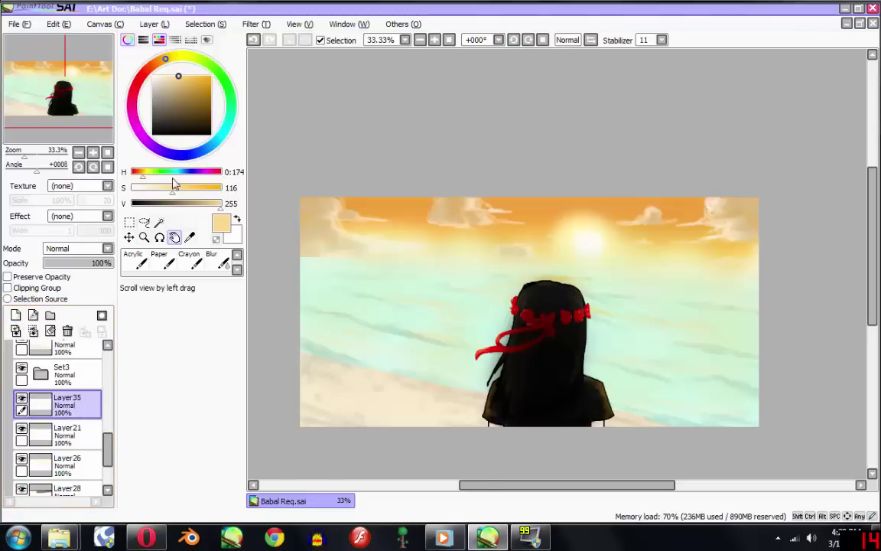
Step: Dab tiny white dots with a size 7 Airbrush along the top of the orange sky
key(x)
scroll(469, 203, up, 1)
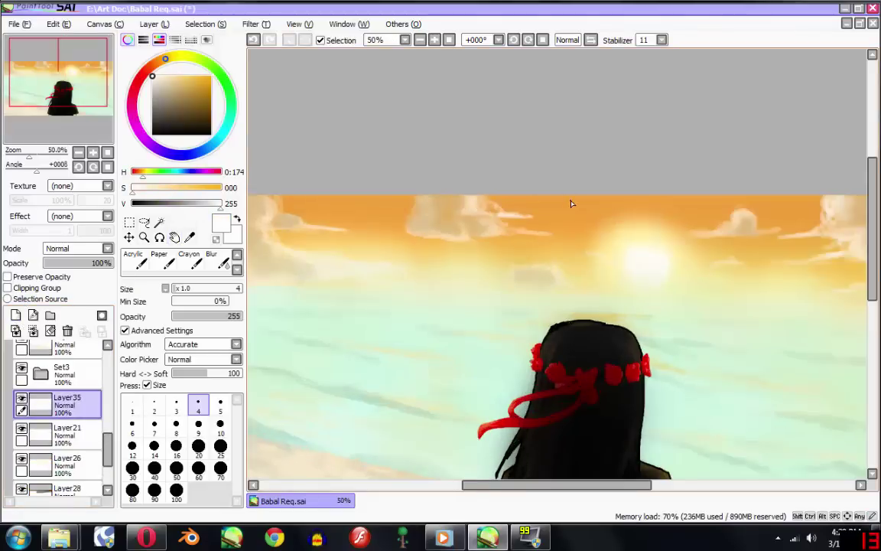
scroll(570, 204, up, 1)
key(v)
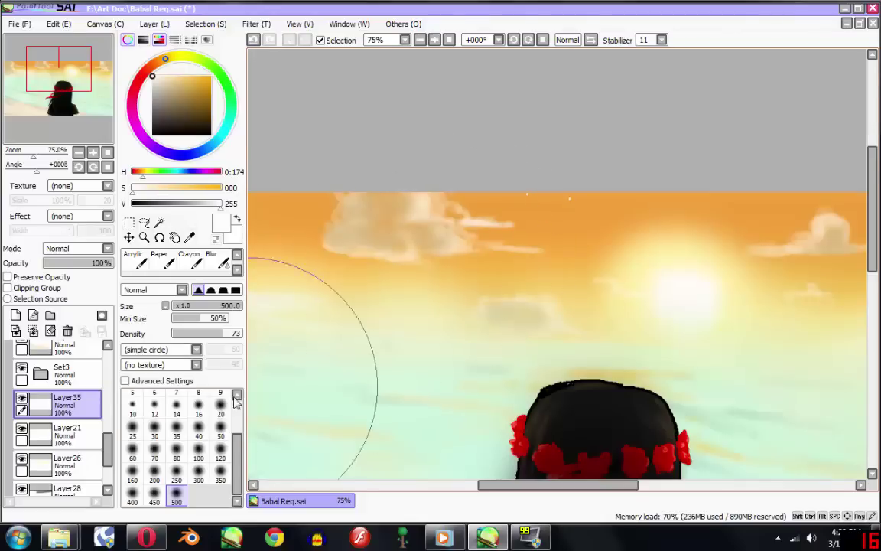
click(177, 431)
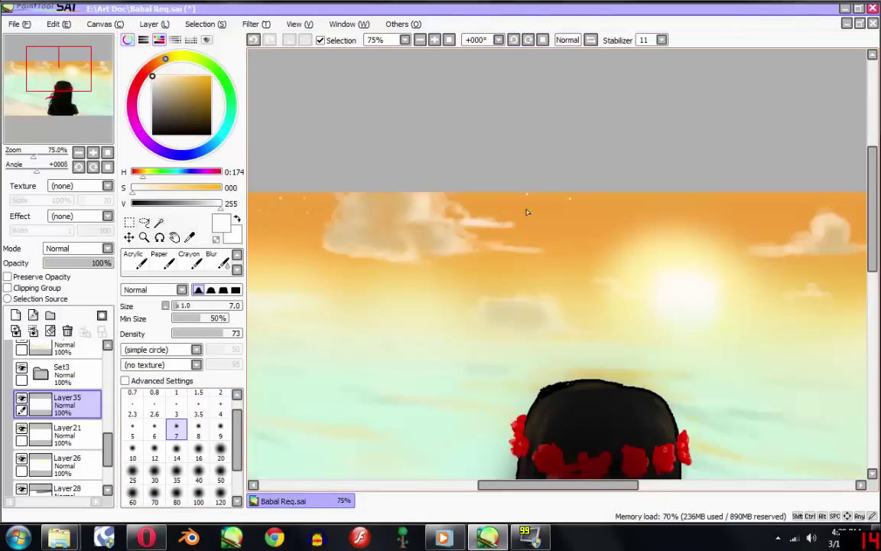
drag(768, 228, 726, 228)
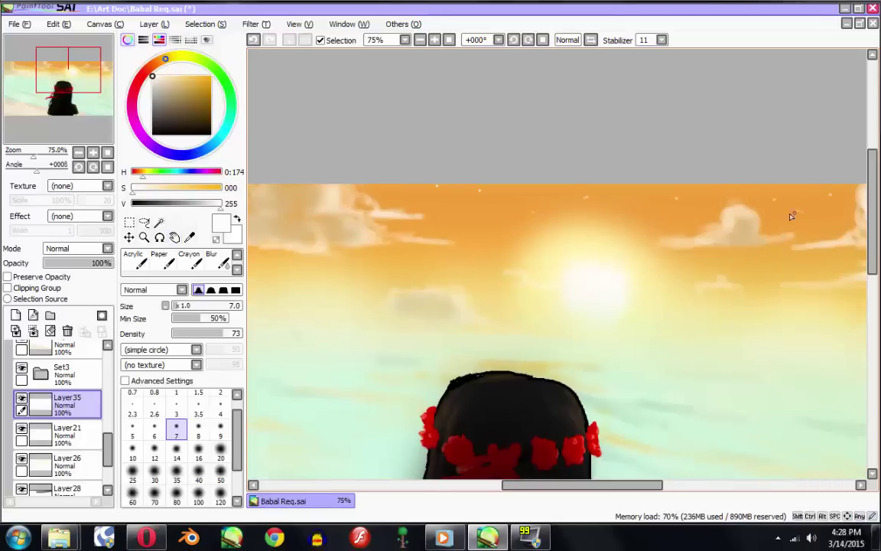
scroll(688, 219, down, 3)
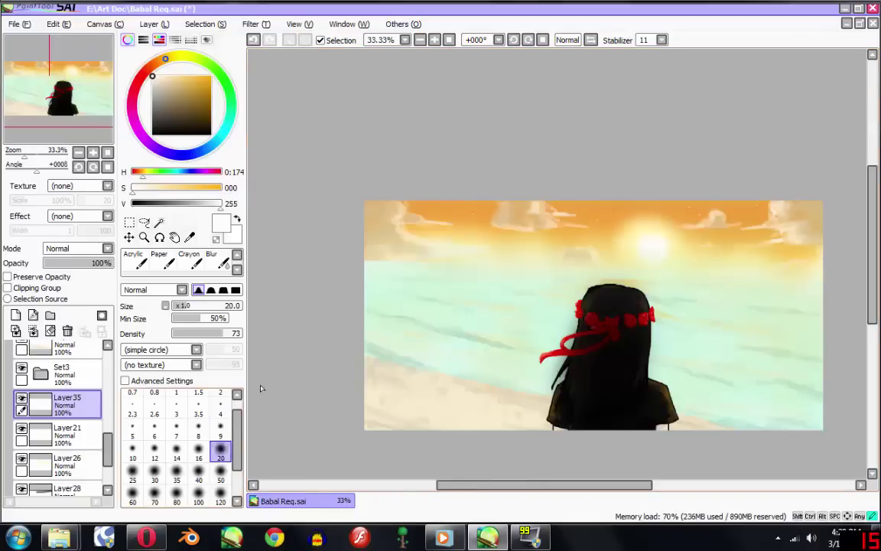
drag(700, 241, 610, 228)
Step: On Layer36, paint grey haze strokes near the horizon and fade the layer to 19%
scroll(610, 228, down, 1)
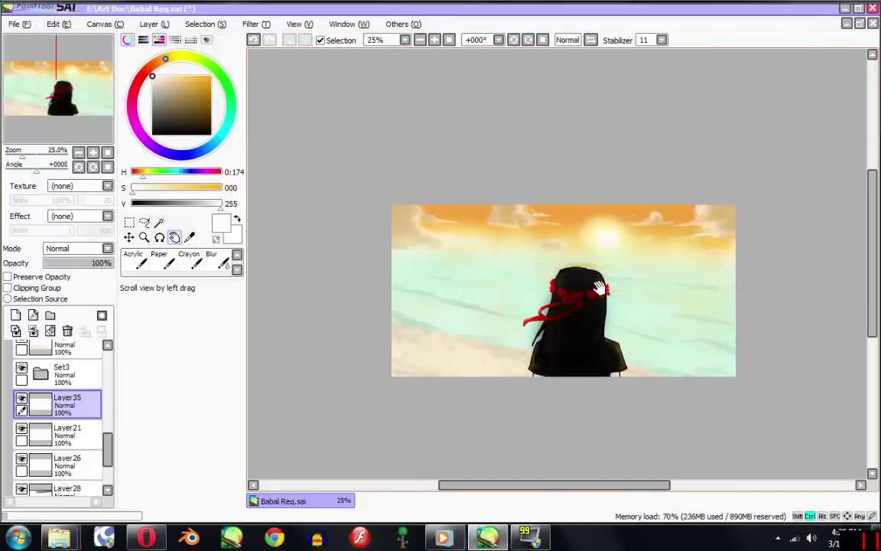
scroll(418, 259, up, 1)
scroll(418, 259, up, 3)
click(44, 380)
scroll(44, 380, up, 2)
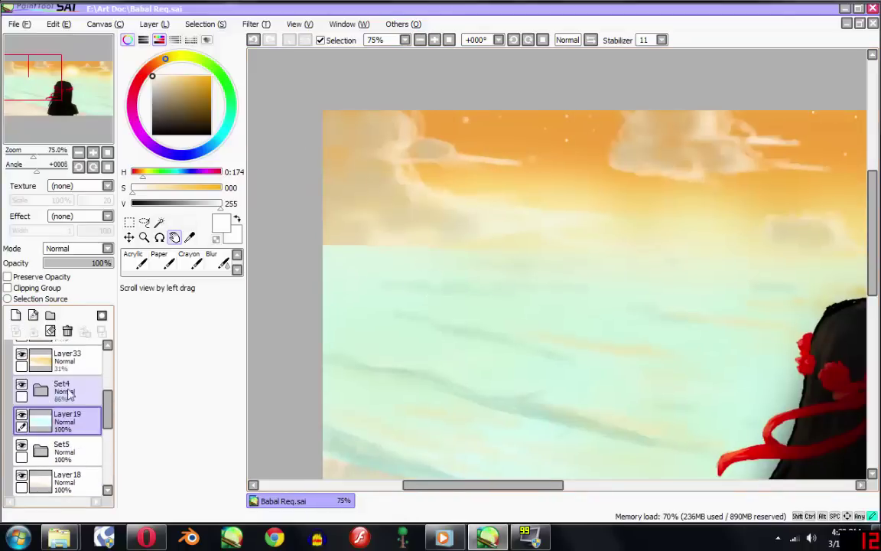
click(65, 388)
scroll(343, 250, up, 1)
mouse_move(357, 248)
mouse_down()
mouse_move(478, 253)
mouse_move(350, 272)
mouse_move(314, 264)
mouse_up()
drag(76, 262, 57, 264)
Step: Add a new layer for the sun rays with a white brush at size 100
scroll(506, 238, down, 3)
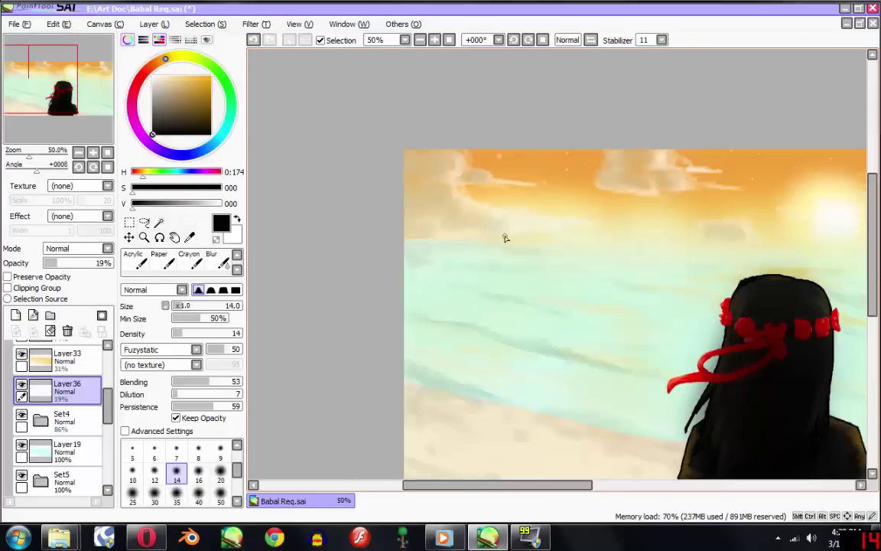
drag(788, 285, 573, 244)
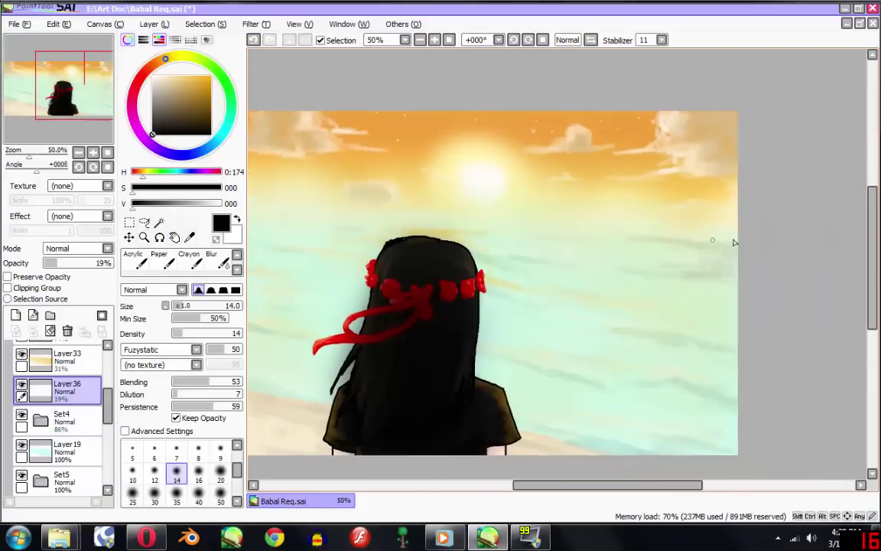
scroll(712, 243, down, 3)
scroll(398, 232, up, 5)
scroll(622, 246, down, 5)
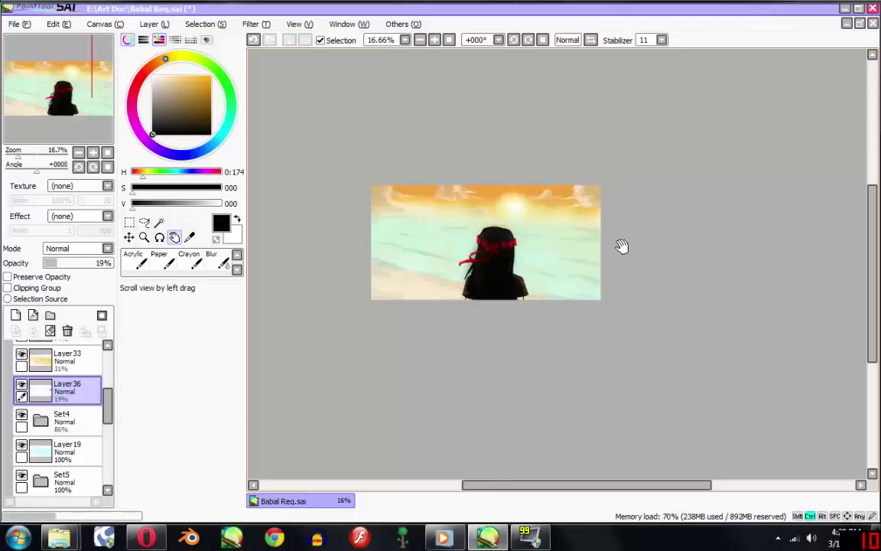
scroll(622, 245, up, 2)
scroll(61, 398, up, 5)
click(15, 315)
key(x)
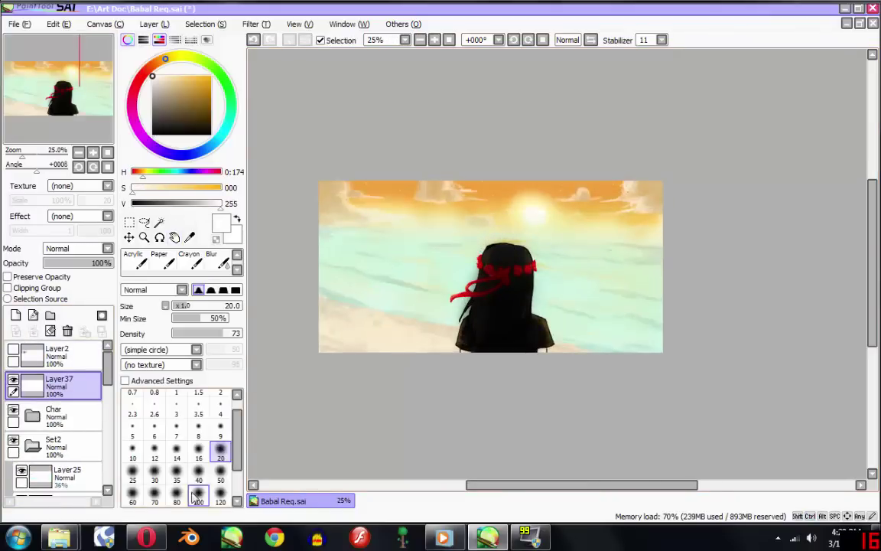
click(198, 494)
Step: Paint white rays fanning out from the sun and soft light across the nearby sky
mouse_move(469, 193)
mouse_down()
mouse_move(291, 274)
mouse_move(291, 306)
mouse_up()
drag(375, 241, 286, 295)
drag(505, 216, 650, 332)
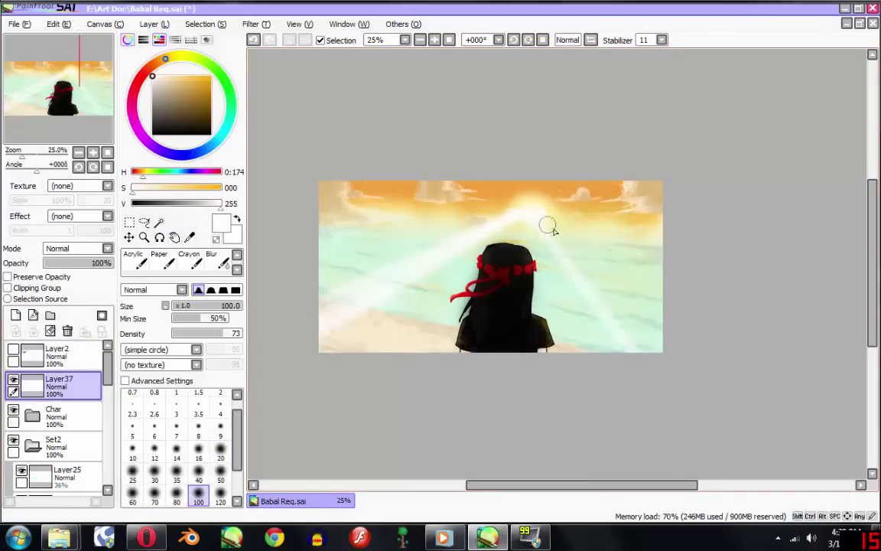
drag(535, 205, 597, 314)
drag(520, 230, 612, 306)
key(m)
drag(527, 351, 291, 165)
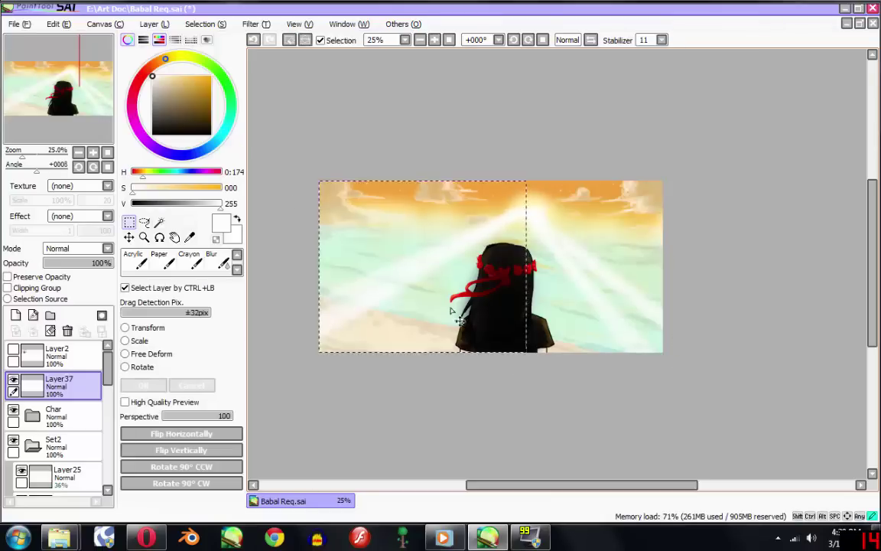
key(ctrl+d)
drag(459, 275, 444, 286)
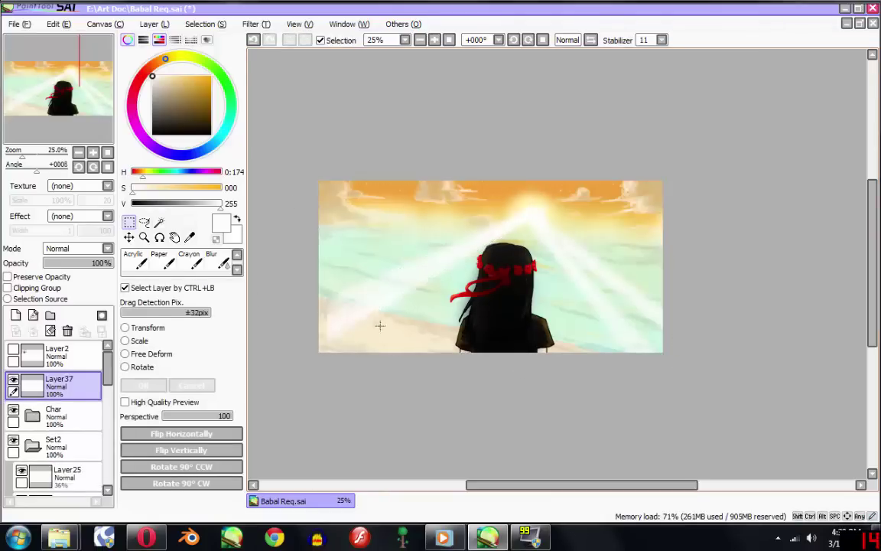
mouse_move(526, 206)
mouse_down()
mouse_move(580, 205)
mouse_move(424, 189)
mouse_up()
Step: Blur and erase the rays, fade Layer37 to 43% opacity, and add an empty Layer38
scroll(425, 189, up, 1)
key(b)
key(e)
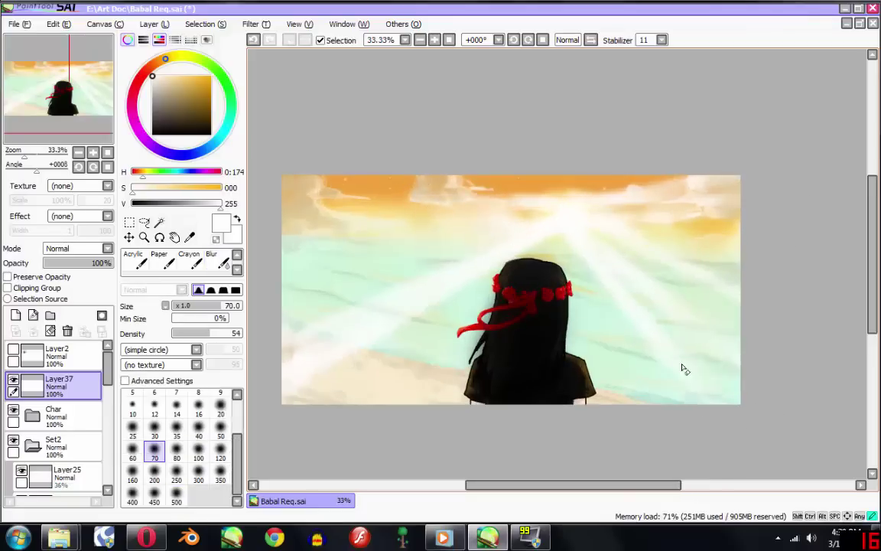
drag(98, 263, 74, 263)
key(minus)
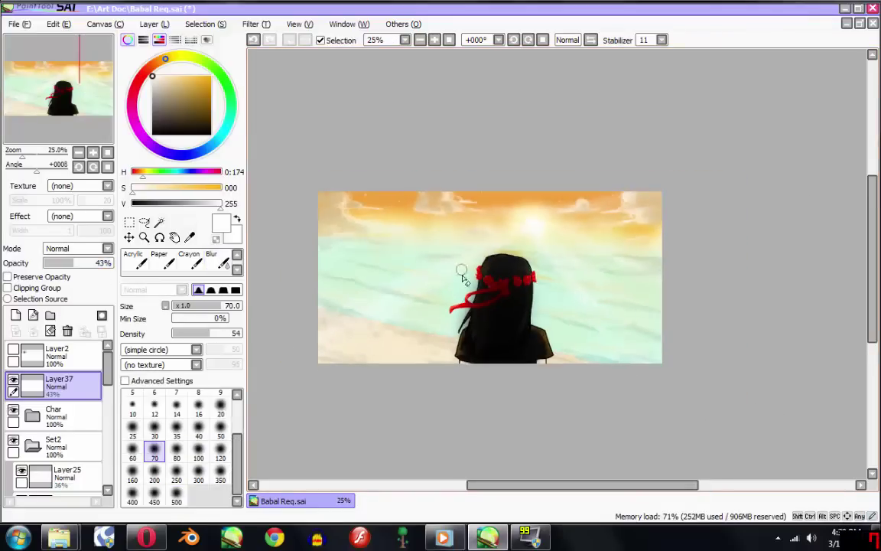
click(15, 315)
Step: Dab two 300px soft white bokeh glows on either side of the girl
key(b)
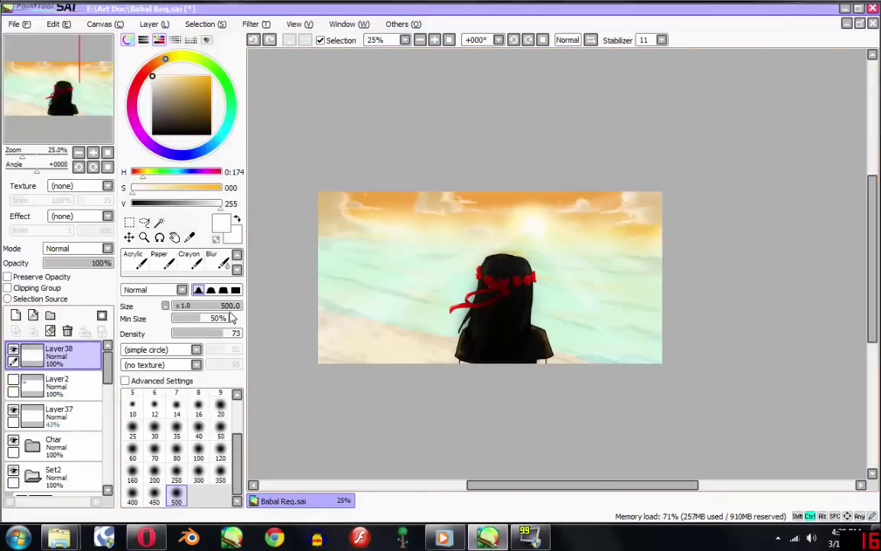
key(plus)
key(bracketleft)
key(bracketleft)
key(bracketleft)
key(bracketright)
key(bracketright)
key(bracketright)
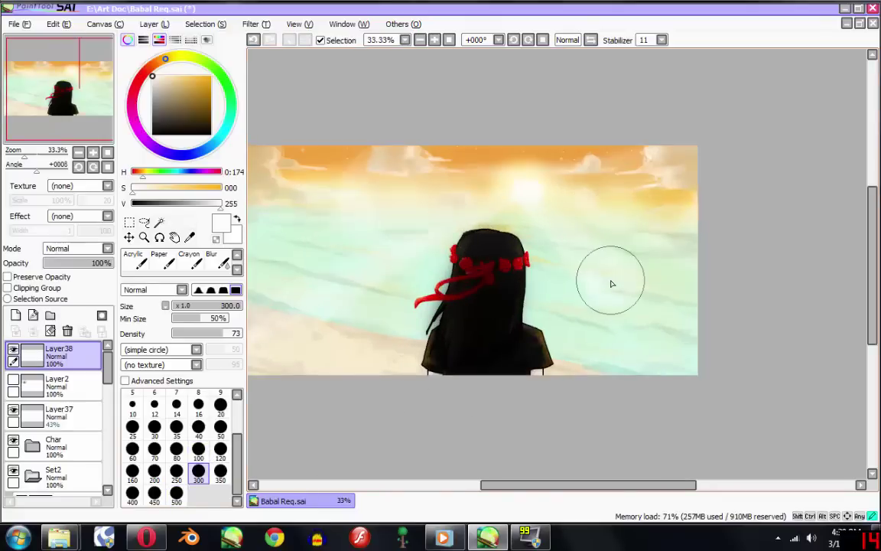
click(610, 280)
click(365, 243)
key(minus)
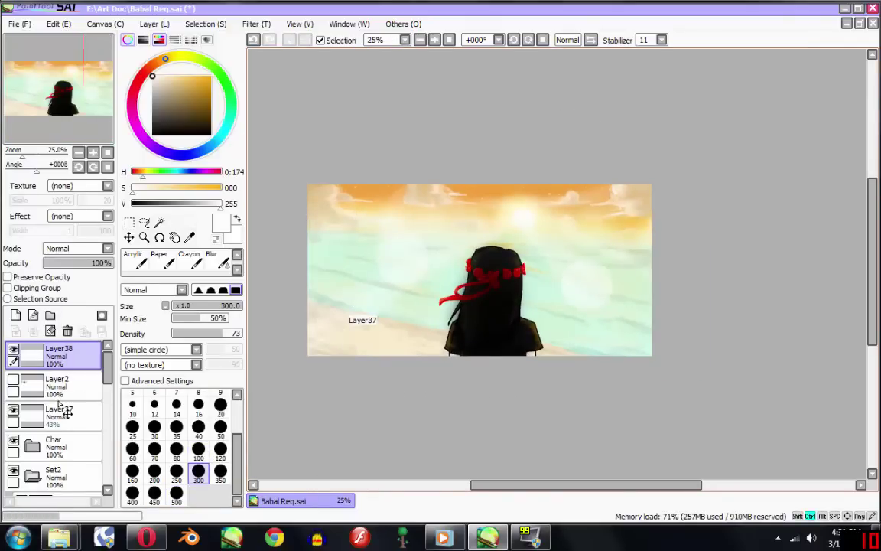
Step: On new Layer39, paint a soft 500px white fade along the bottom edge
click(15, 315)
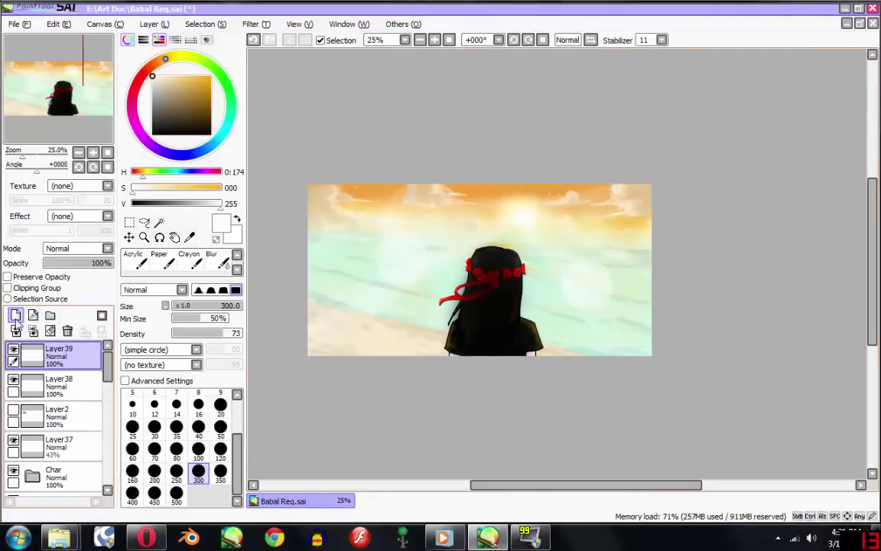
key(bracketright)
key(bracketright)
key(bracketright)
key(bracketright)
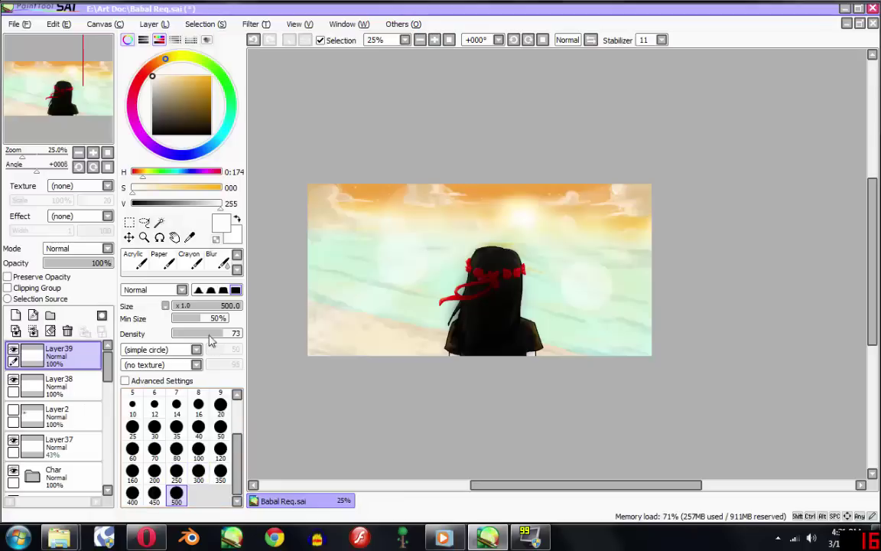
click(198, 289)
drag(285, 358, 699, 350)
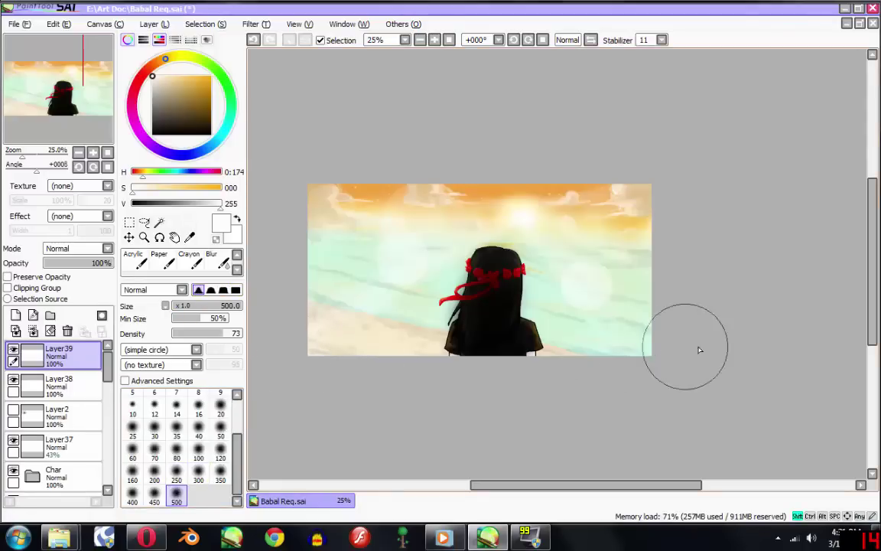
key(ctrl+z)
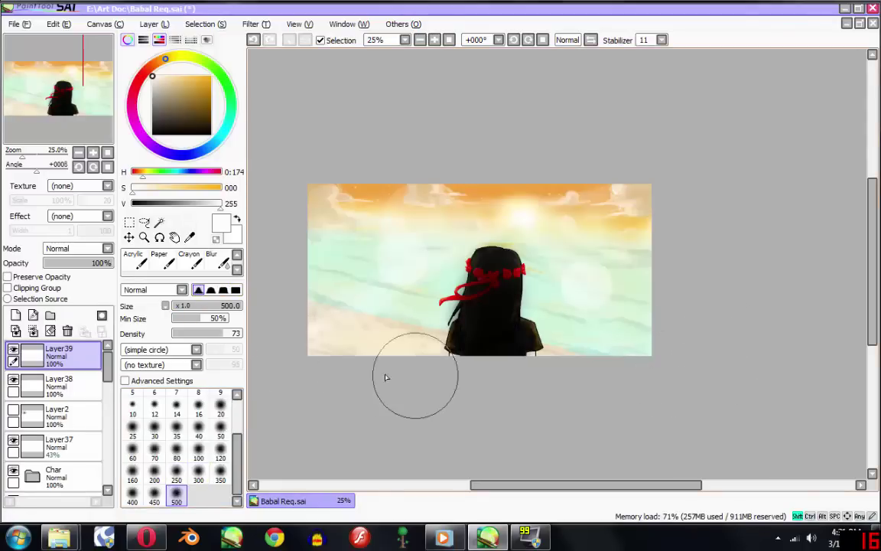
key(ctrl+y)
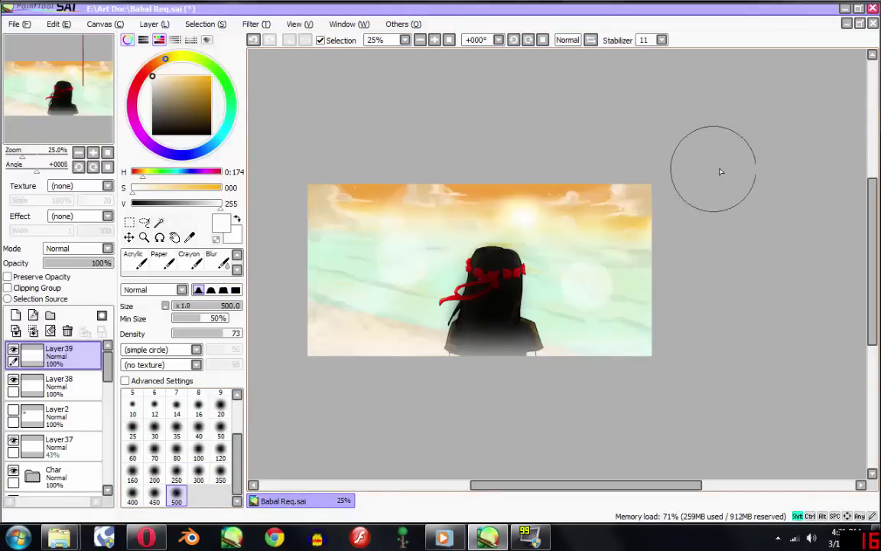
key(ctrl+y)
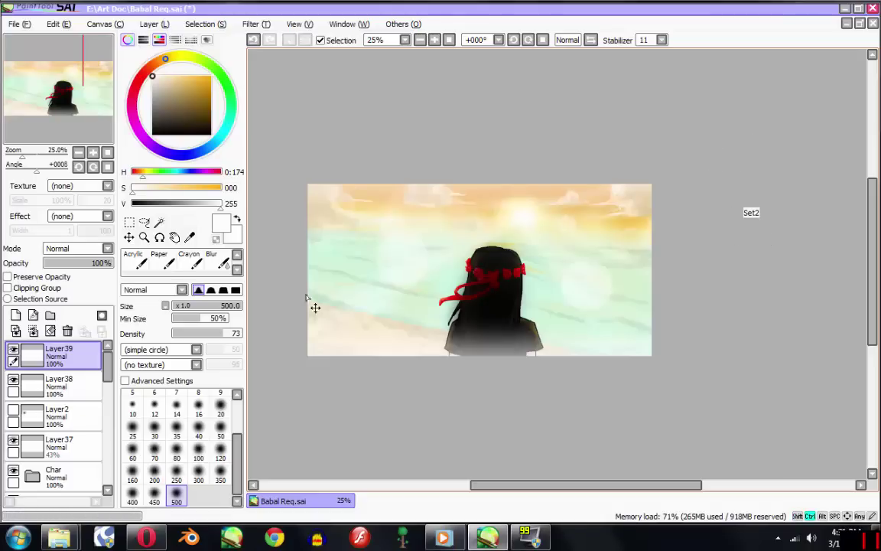
Step: Lower Layer39's opacity to 65% and reposition the view of the painting
mouse_move(75, 268)
mouse_down()
mouse_move(97, 272)
mouse_move(89, 269)
mouse_up()
scroll(459, 264, down, 1)
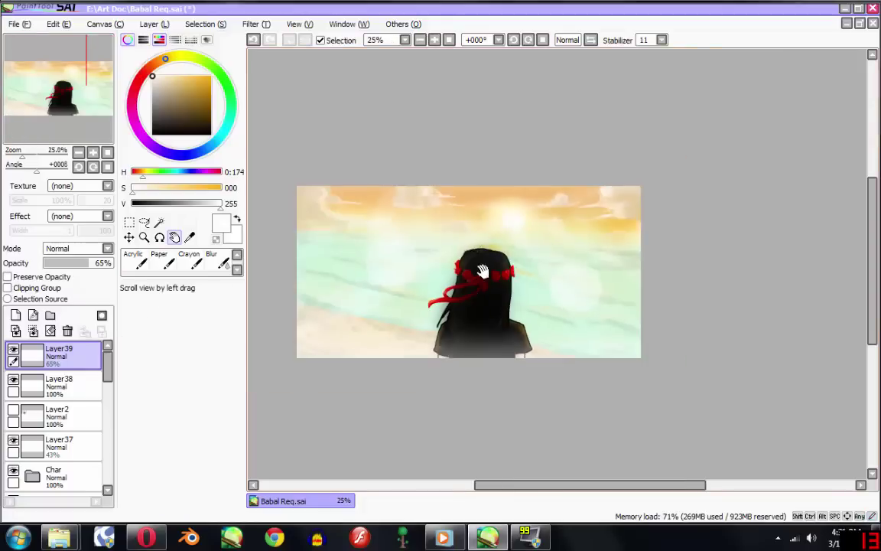
drag(480, 269, 586, 263)
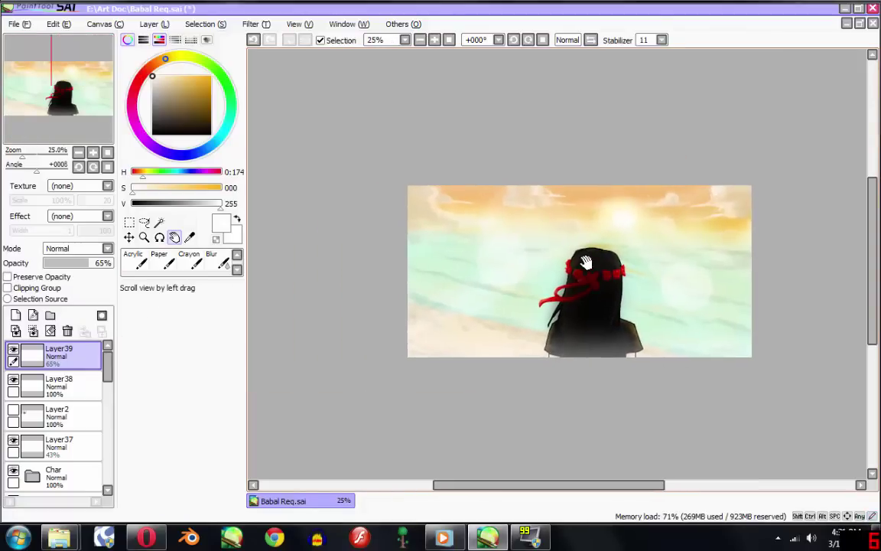
mouse_move(669, 245)
mouse_down()
mouse_move(643, 236)
mouse_move(612, 255)
mouse_up()
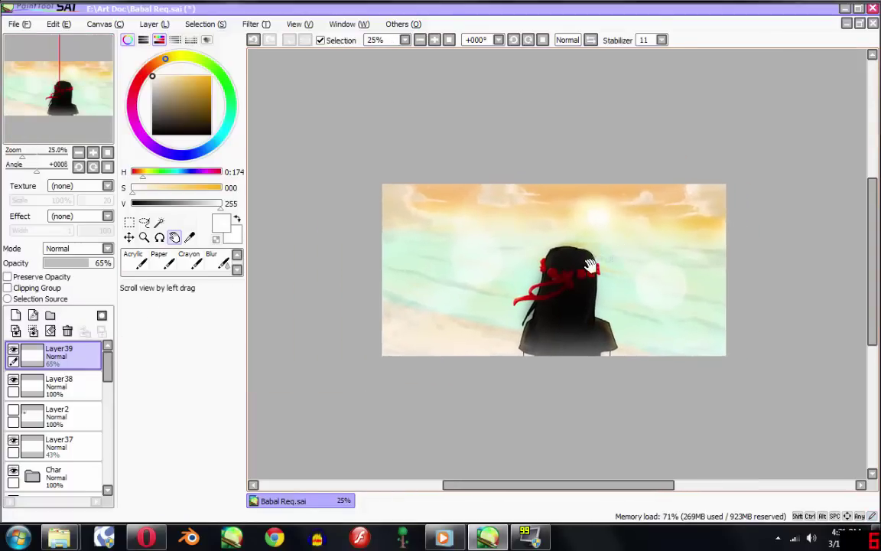
scroll(586, 268, up, 1)
scroll(520, 283, down, 2)
scroll(459, 294, up, 1)
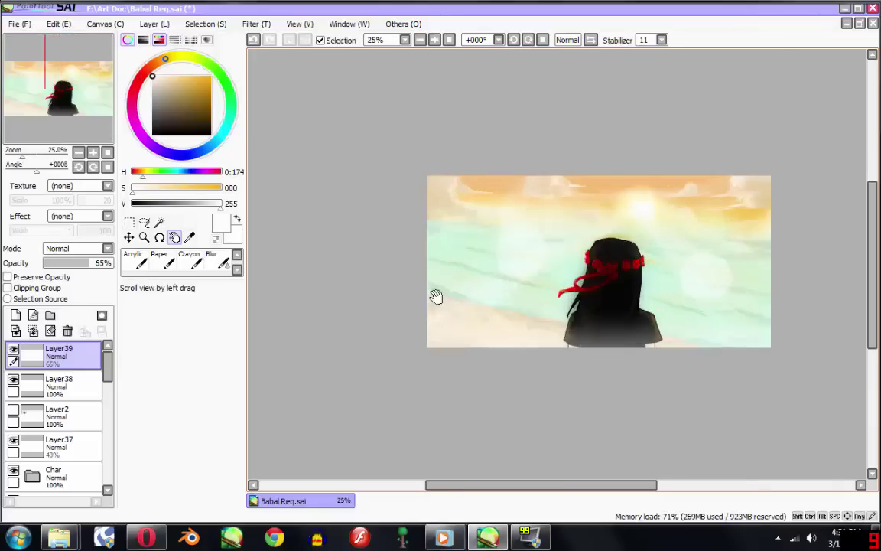
Step: Set up a fine black pen at size 3 and zoom in on the lower-left corner
key(n)
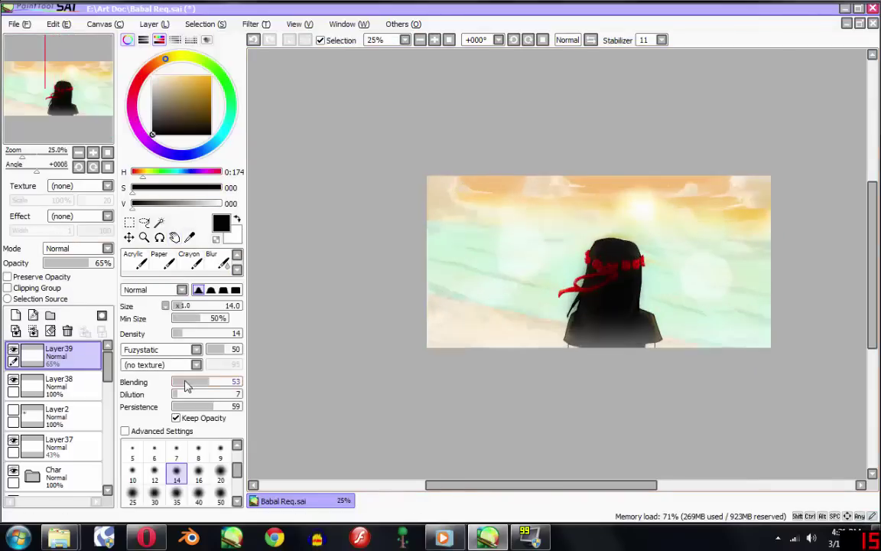
click(176, 406)
scroll(482, 331, up, 1)
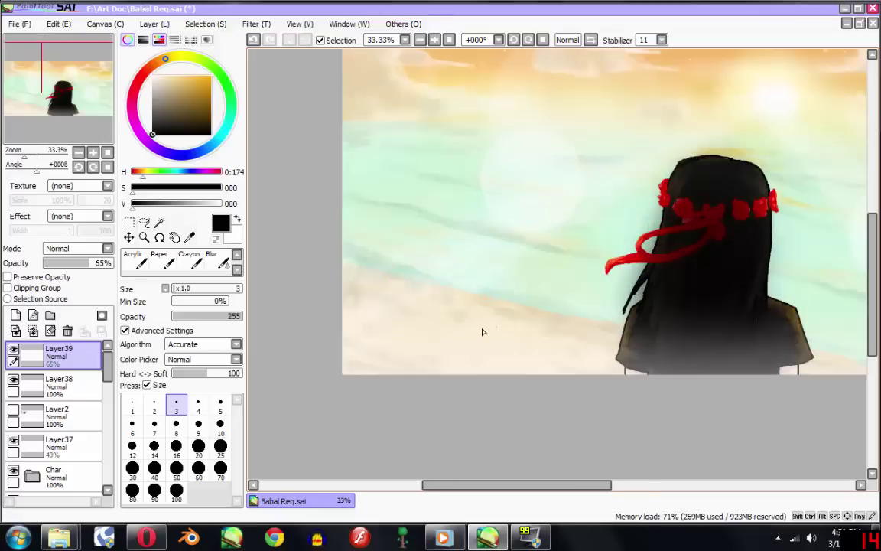
scroll(350, 359, up, 1)
scroll(357, 352, up, 2)
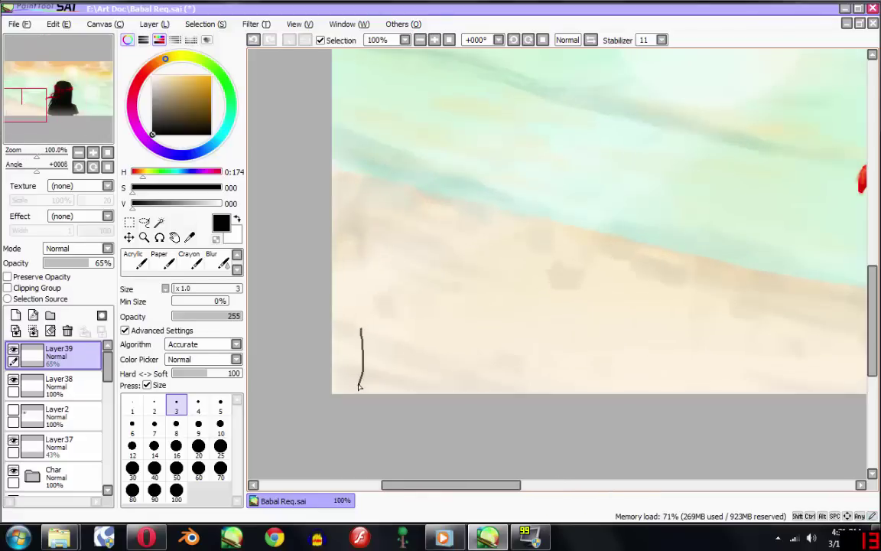
key(ctrl+z)
scroll(351, 345, up, 1)
Step: Write the signature strokes ending in a crossed x, then recentre the whole painting
drag(353, 335, 344, 426)
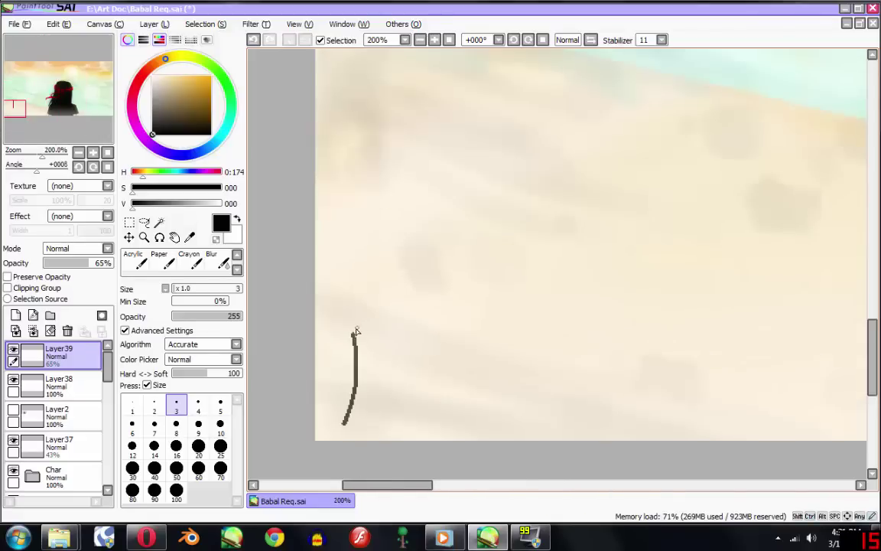
drag(353, 334, 436, 351)
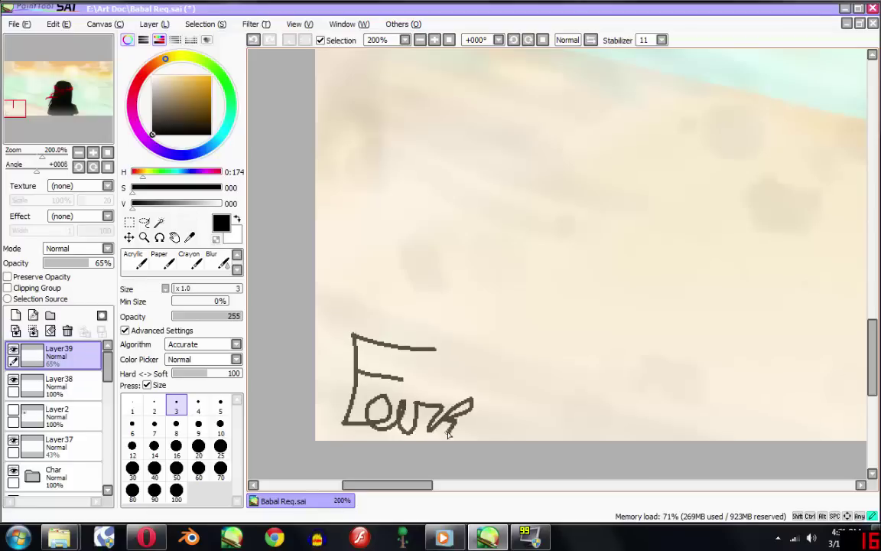
drag(444, 438, 533, 395)
drag(494, 392, 511, 439)
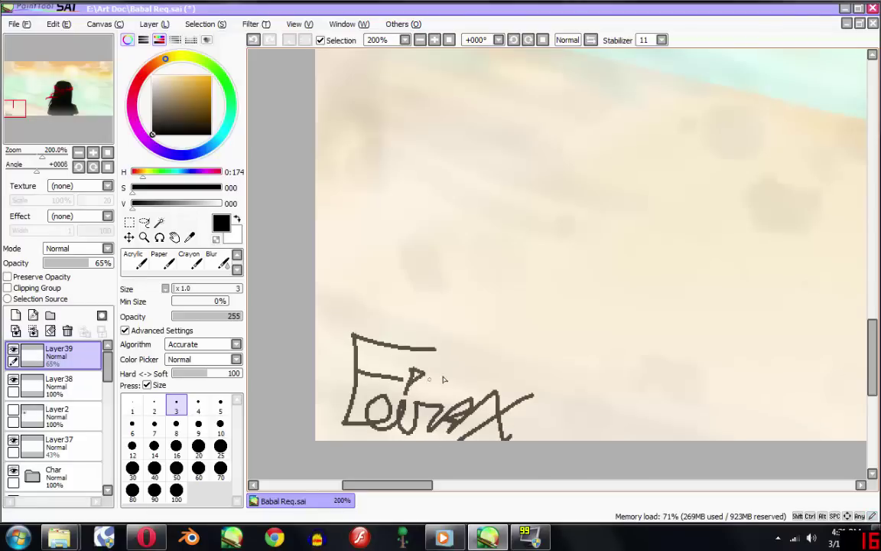
scroll(443, 378, down, 5)
drag(533, 324, 458, 334)
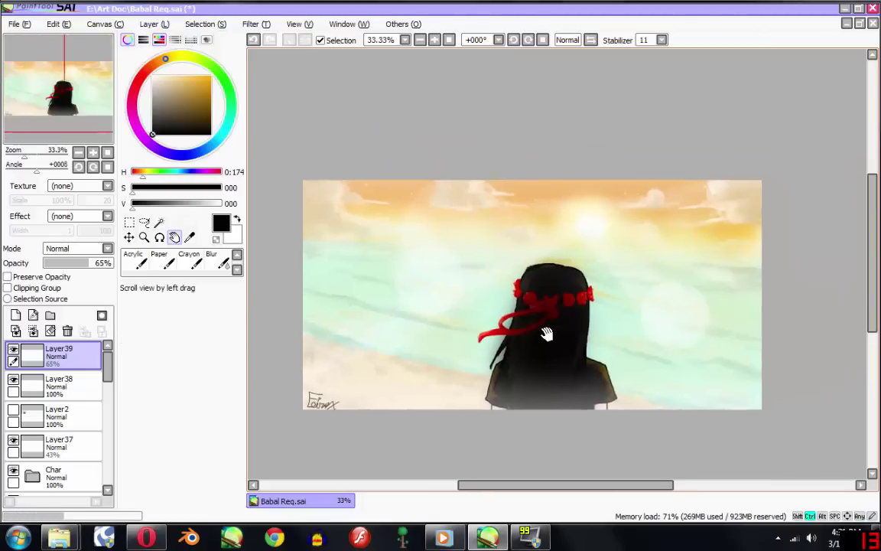
mouse_move(594, 323)
mouse_down()
mouse_move(569, 319)
mouse_move(589, 313)
mouse_up()
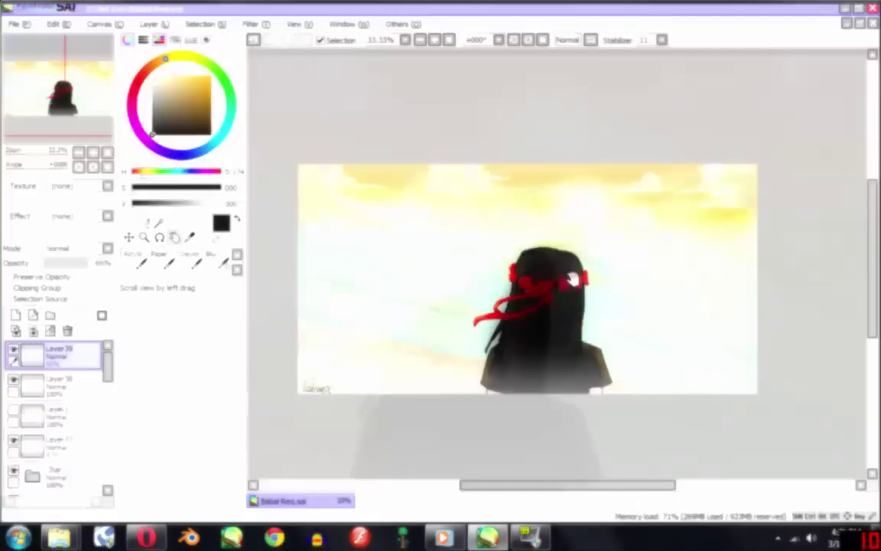